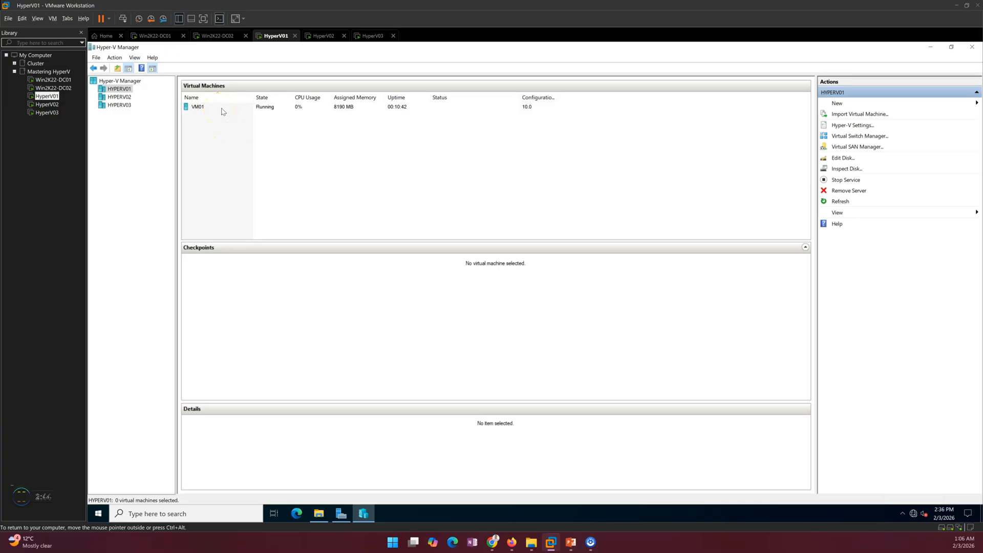
right_click(228, 109)
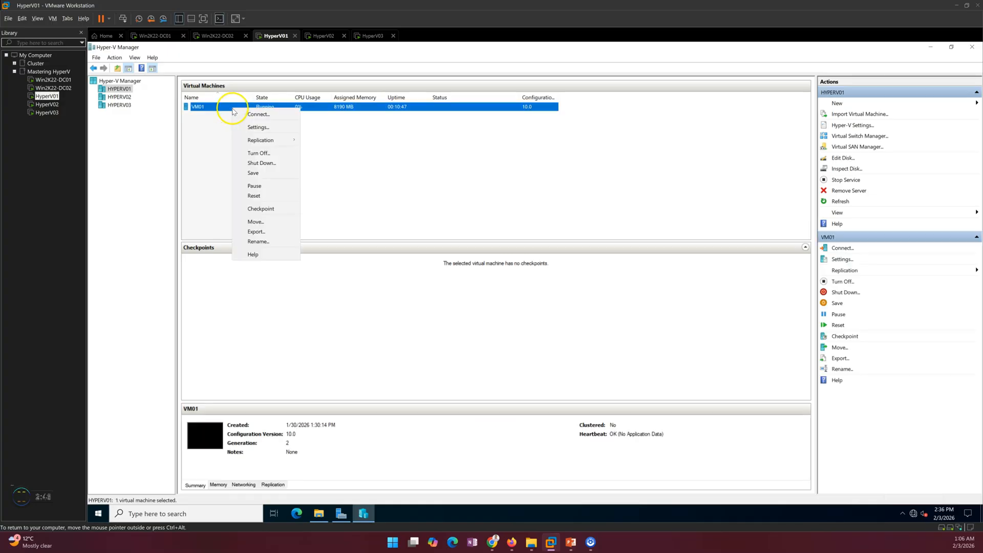
mouse_move(262, 141)
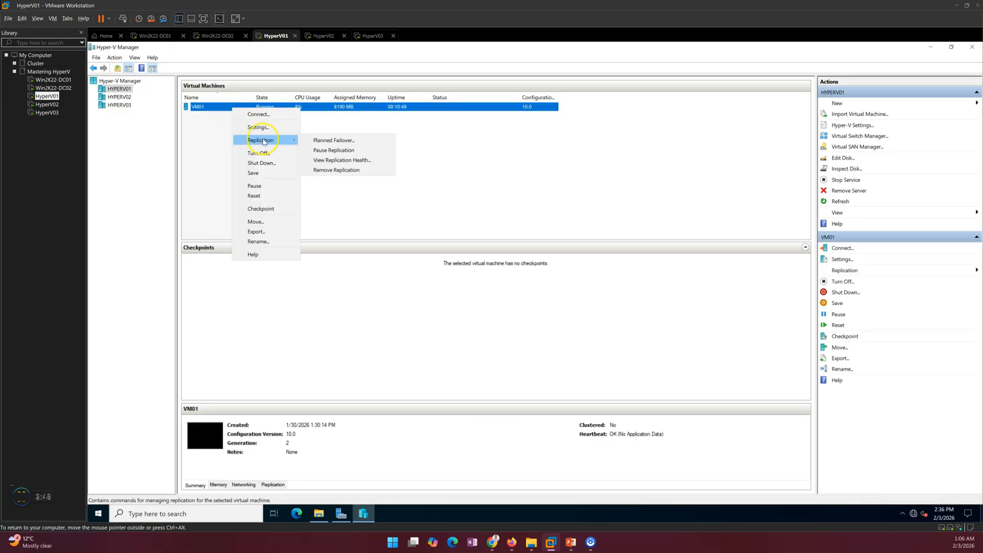
click(337, 161)
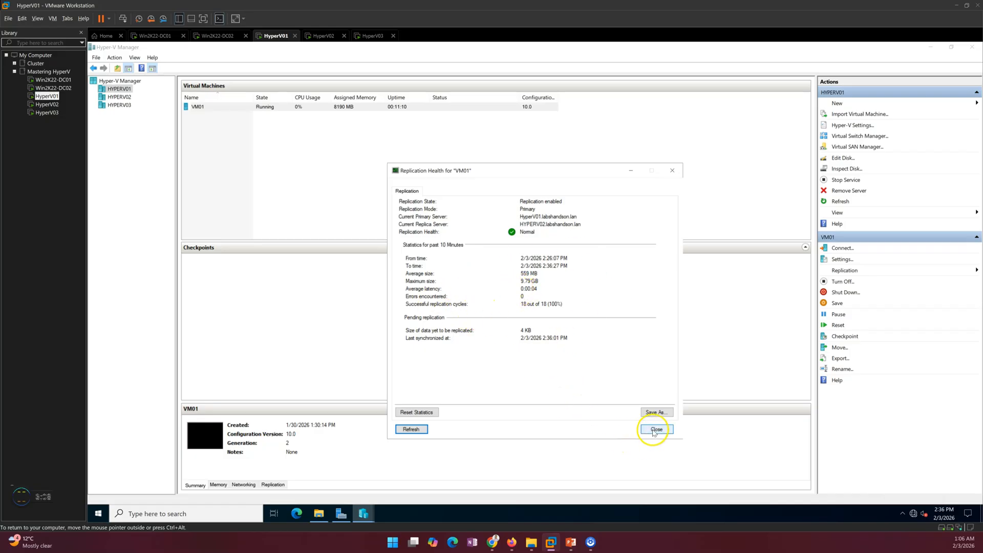
click(655, 430)
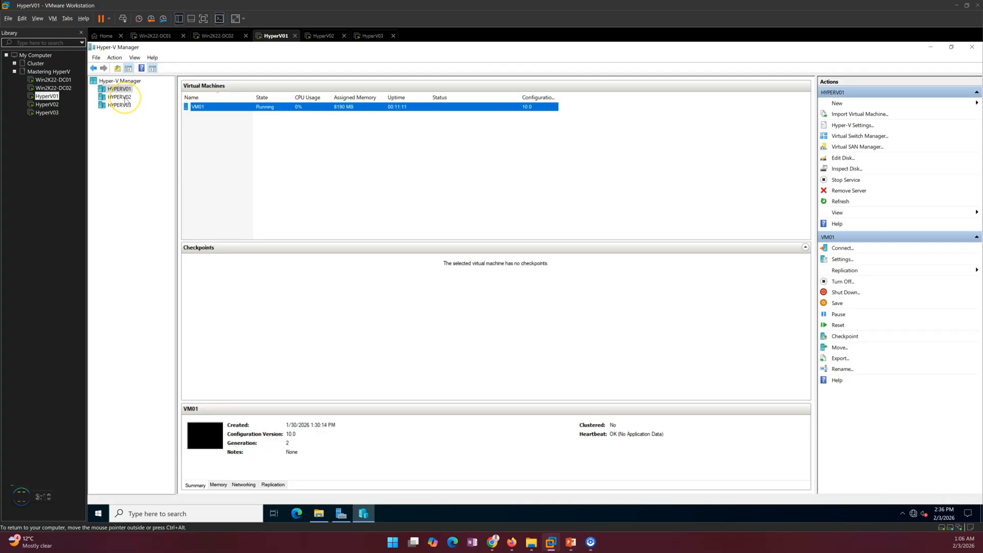
right_click(246, 108)
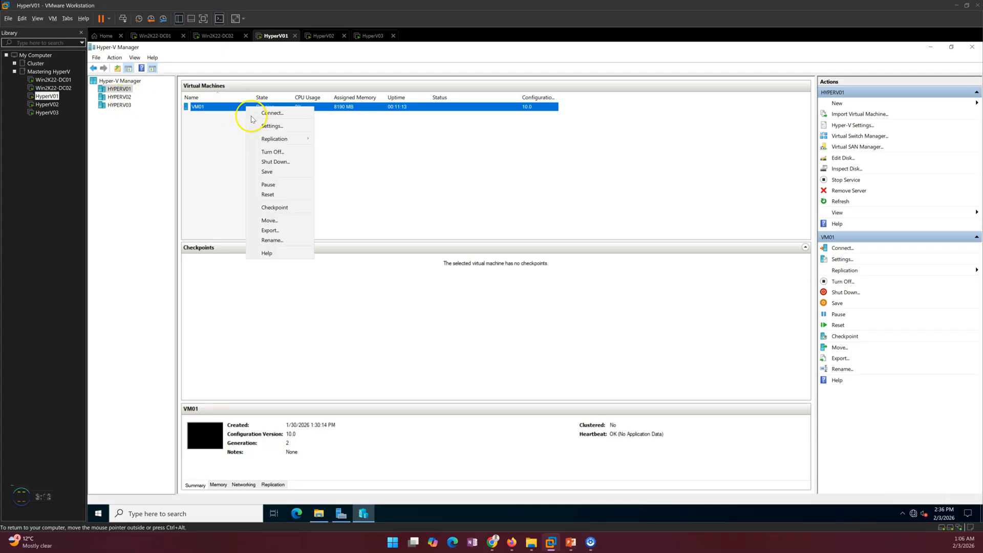
mouse_move(272, 139)
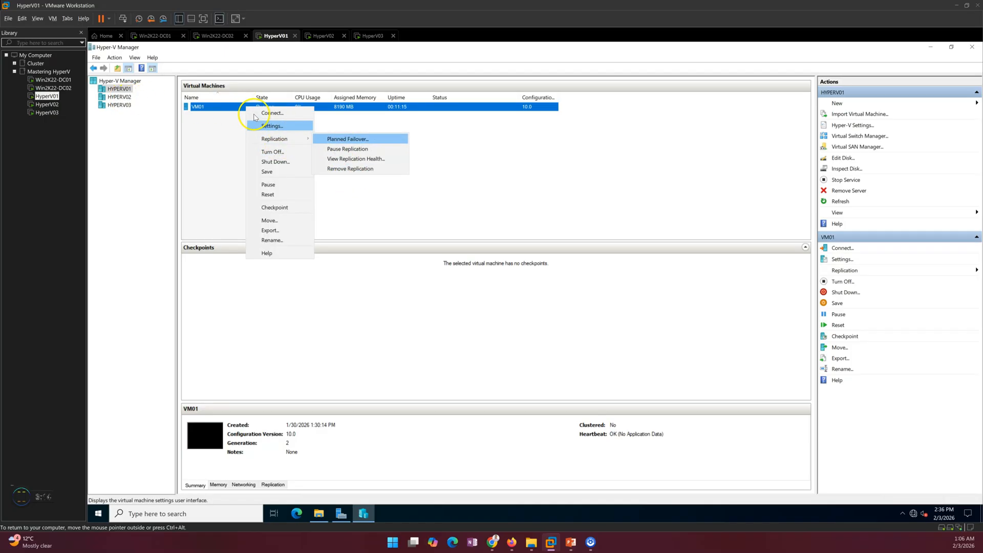
key(Escape)
key(Escape)
click(119, 97)
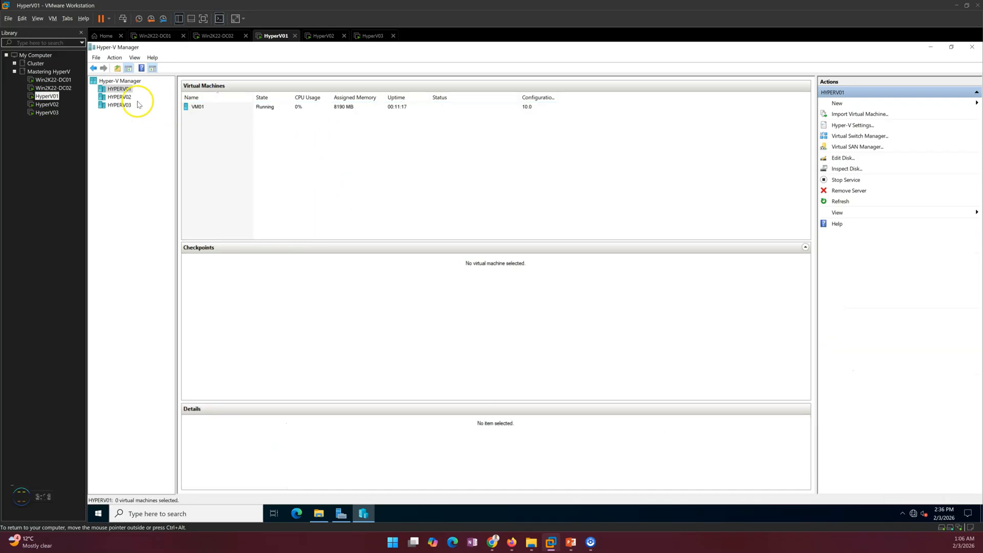
- View the VM01 replica's replication health on HYPERV02, then close the report
click(204, 108)
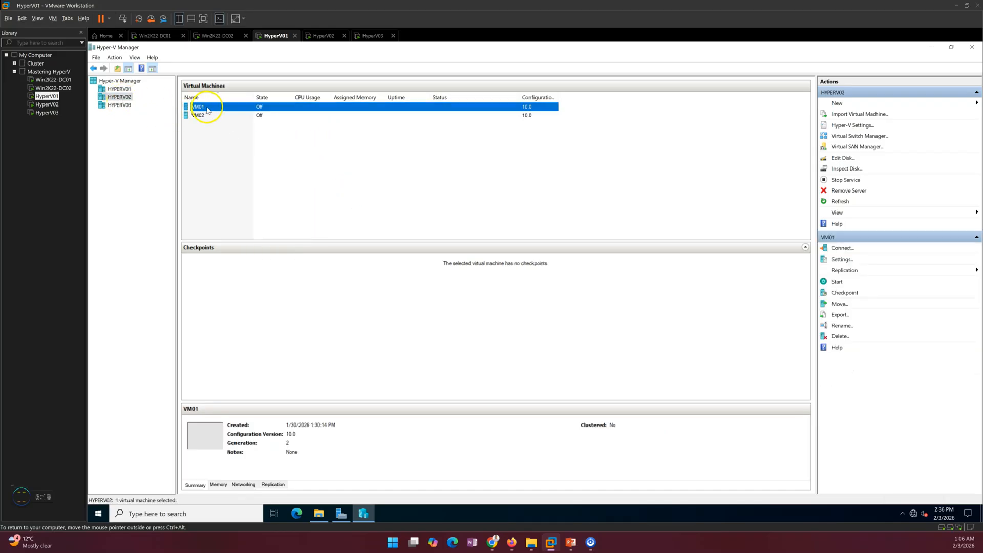
right_click(208, 110)
mouse_move(245, 140)
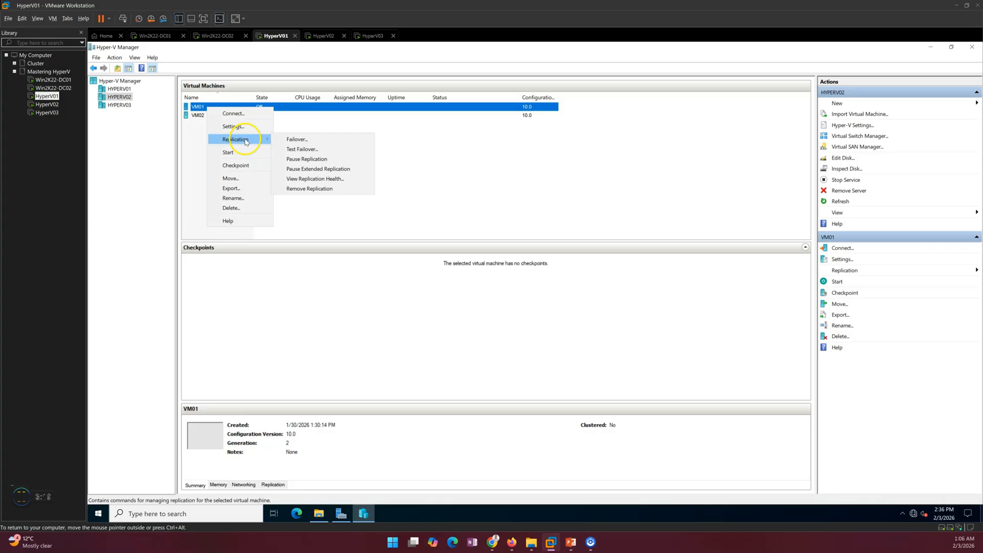
click(307, 180)
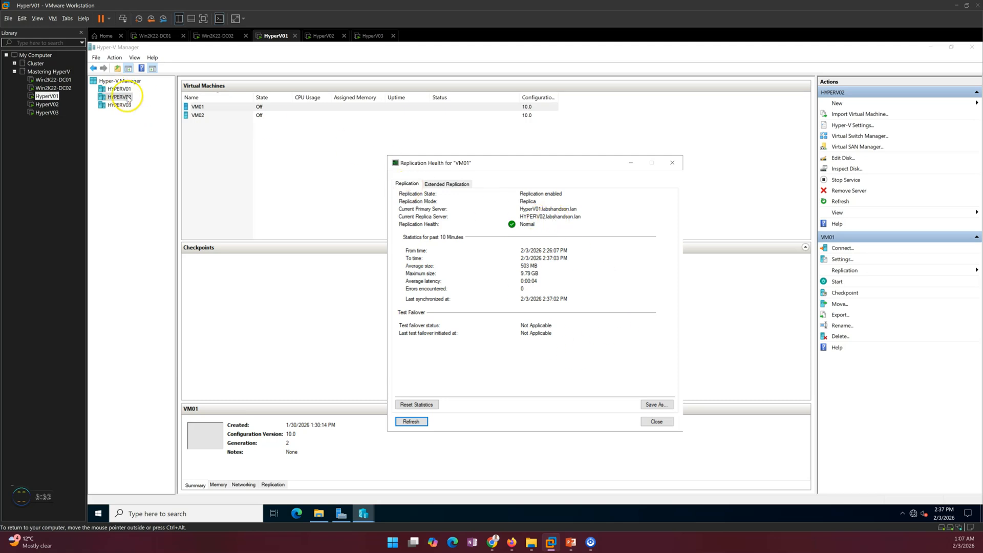
click(656, 422)
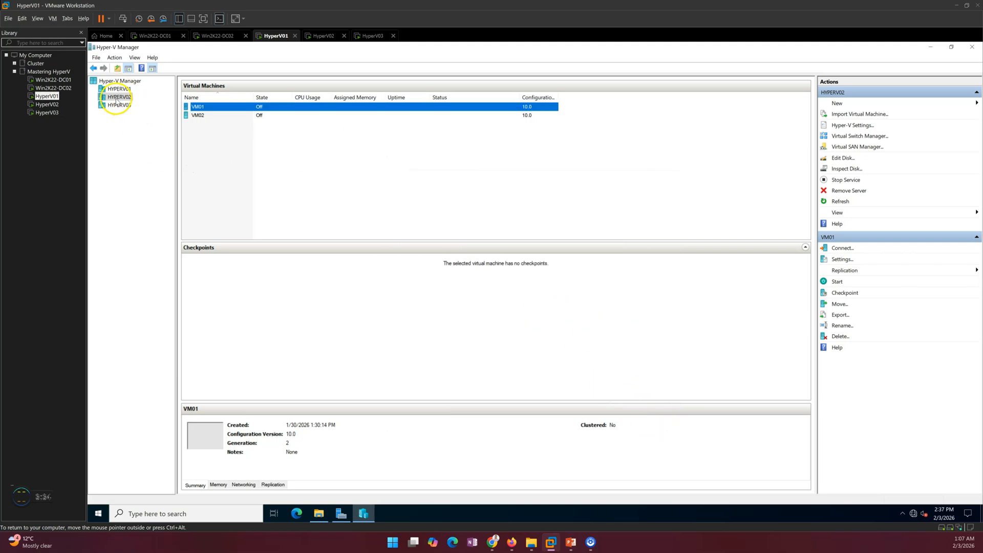
- On HYPERV03, check VM01's replication health: Normal from HYPERV02 with 0 errors
right_click(226, 108)
mouse_move(259, 141)
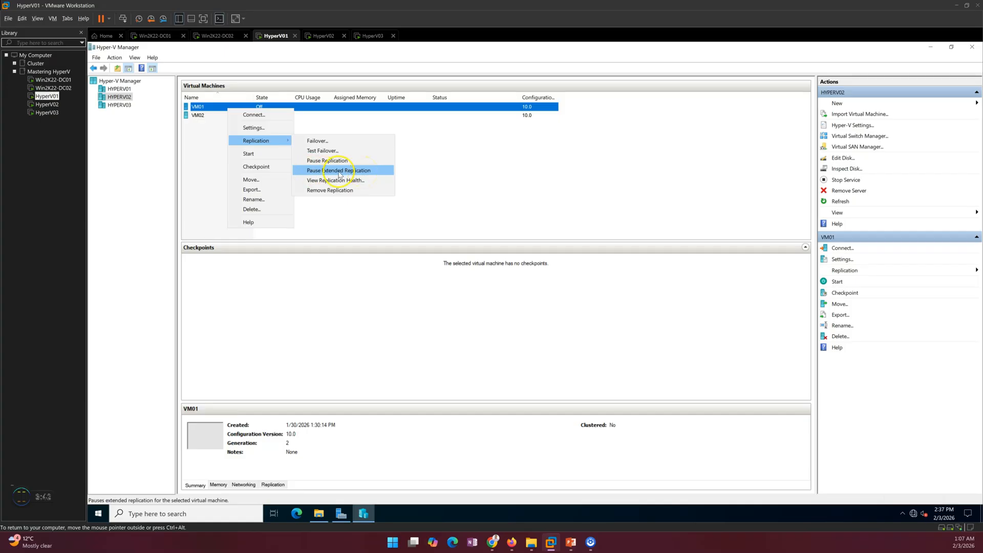
click(123, 105)
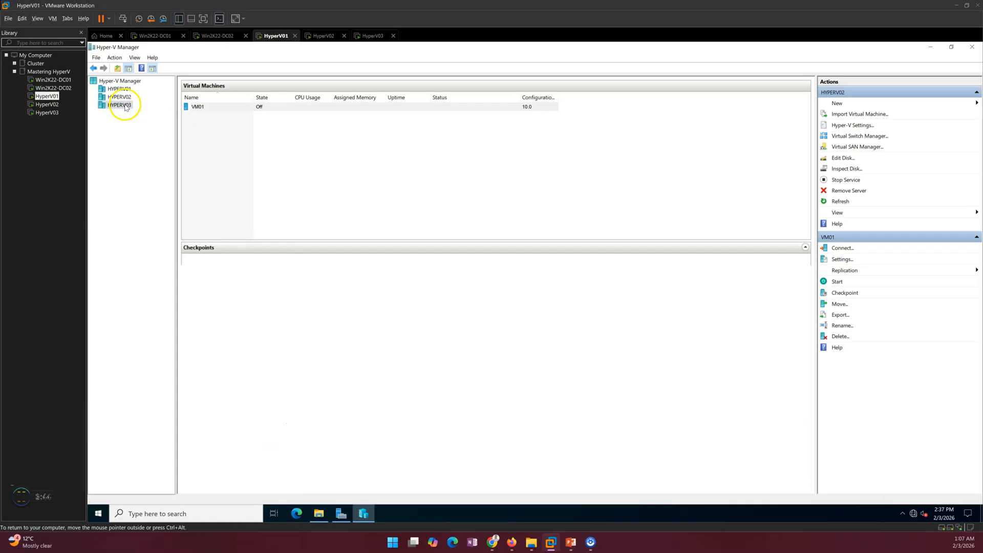
right_click(219, 107)
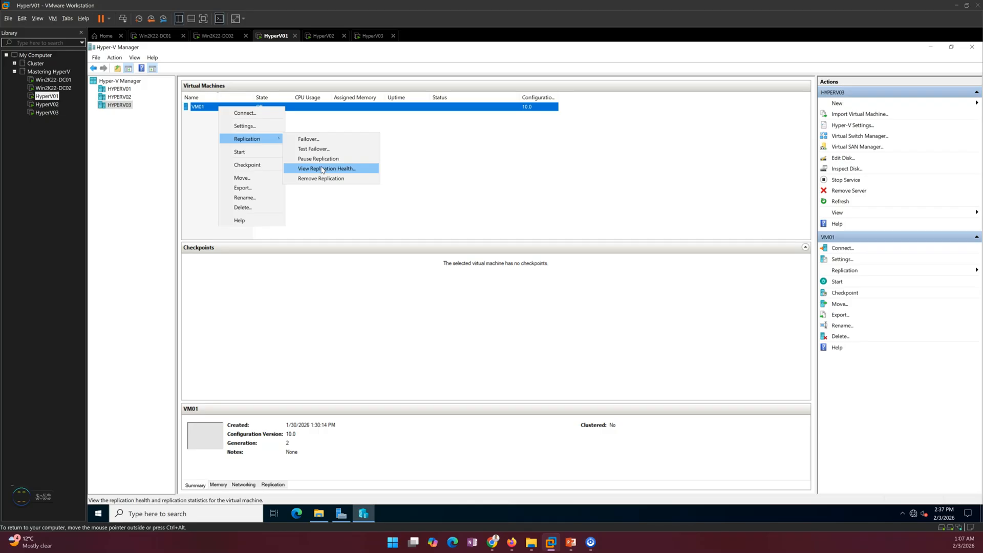
click(329, 169)
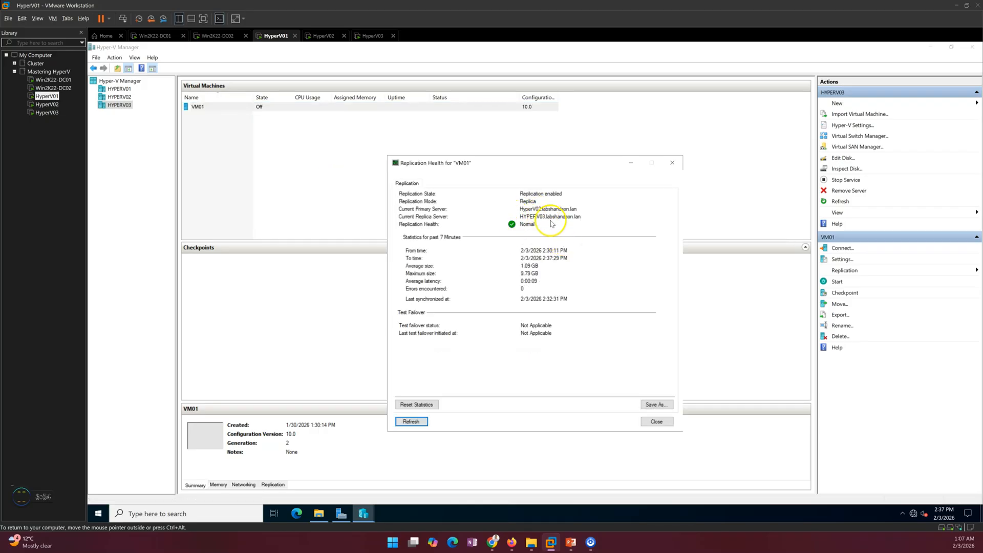
click(657, 422)
click(362, 202)
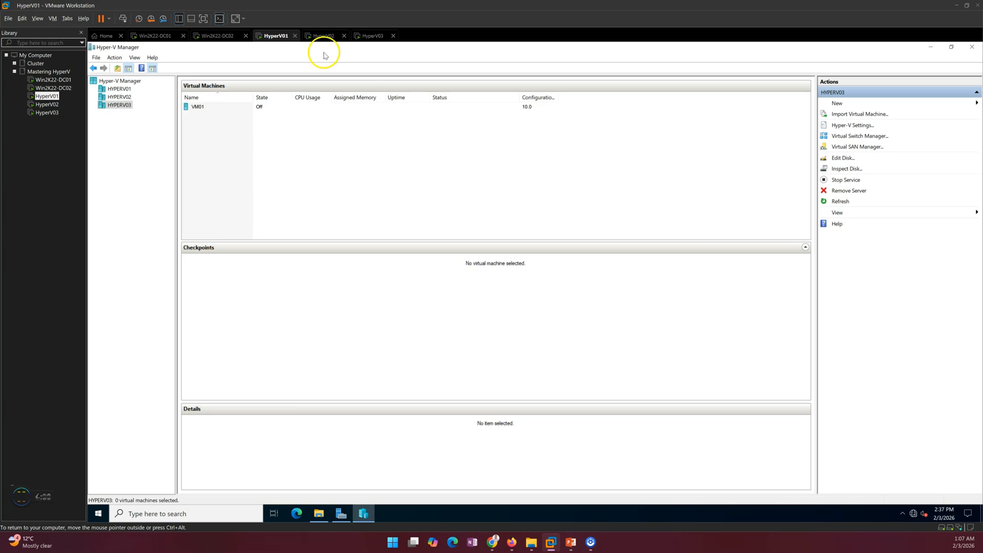
- Suspend and resume HyperV02, then check VM01's replication status on HYPERV01
click(323, 36)
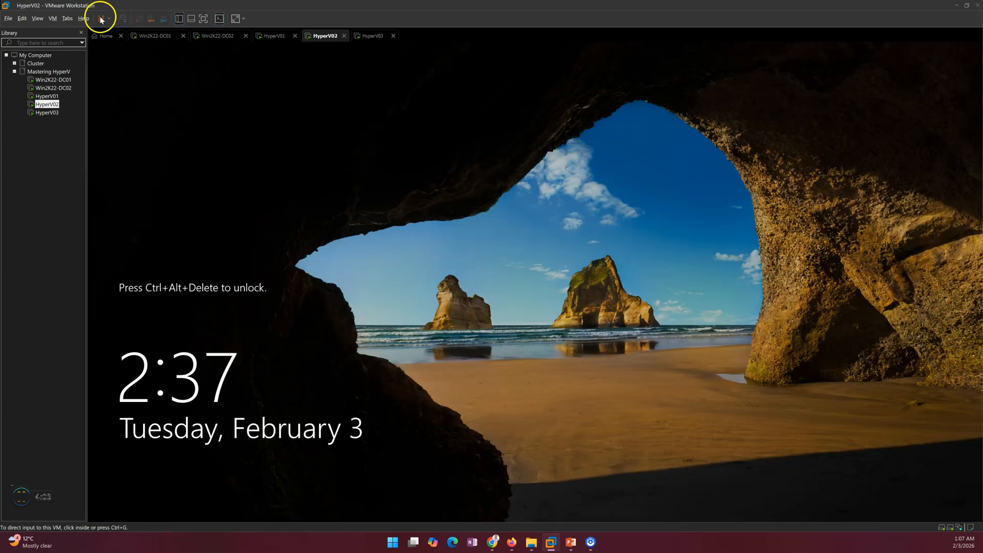
click(100, 20)
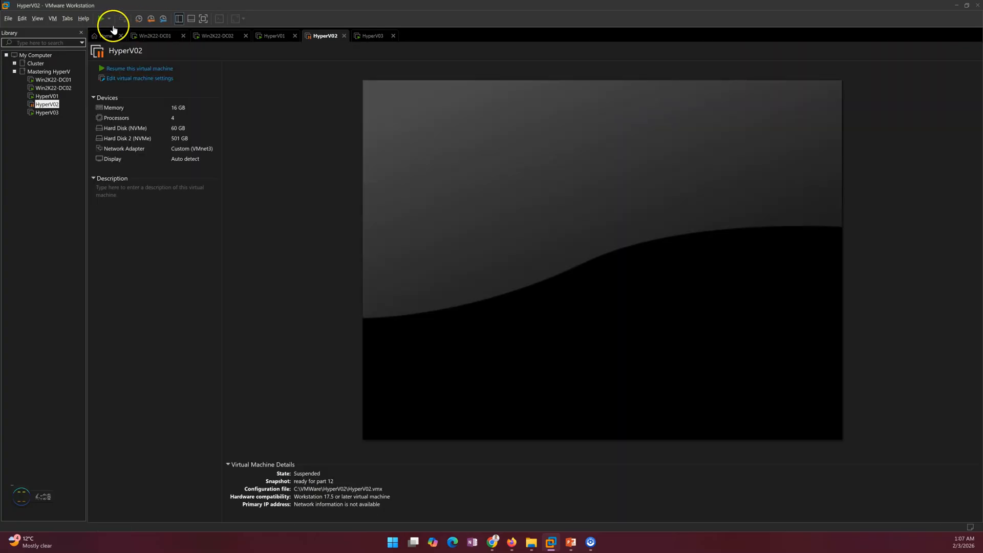
click(129, 68)
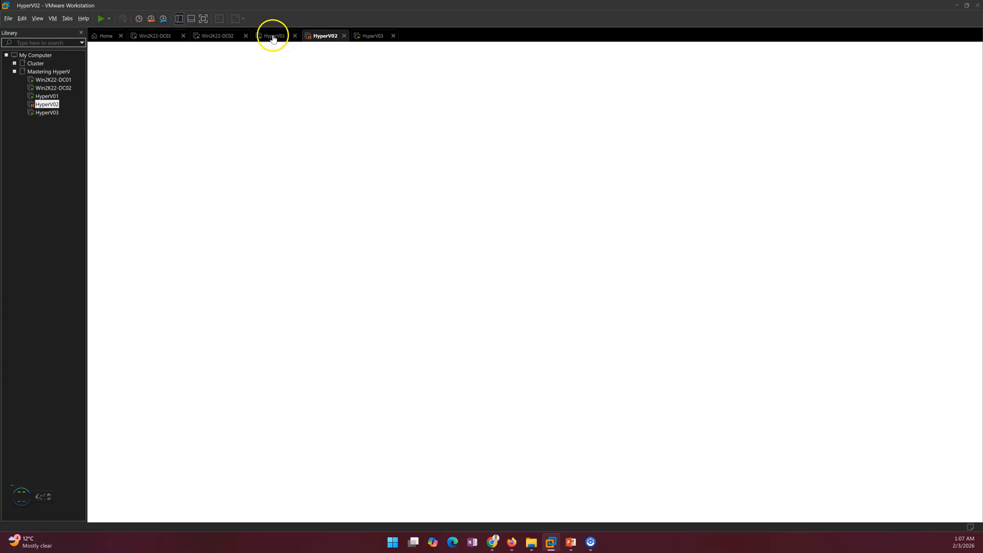
click(273, 37)
click(117, 90)
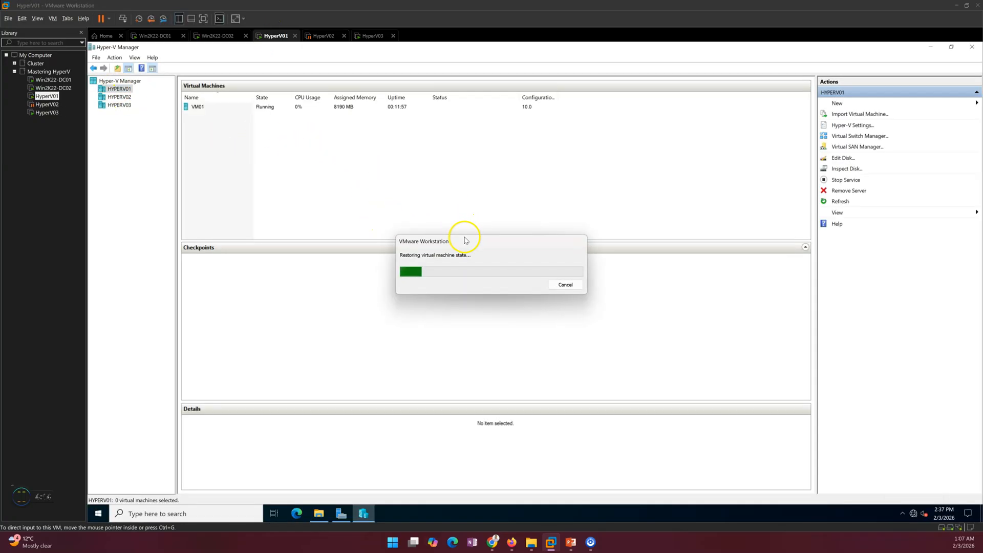
drag(465, 239, 398, 209)
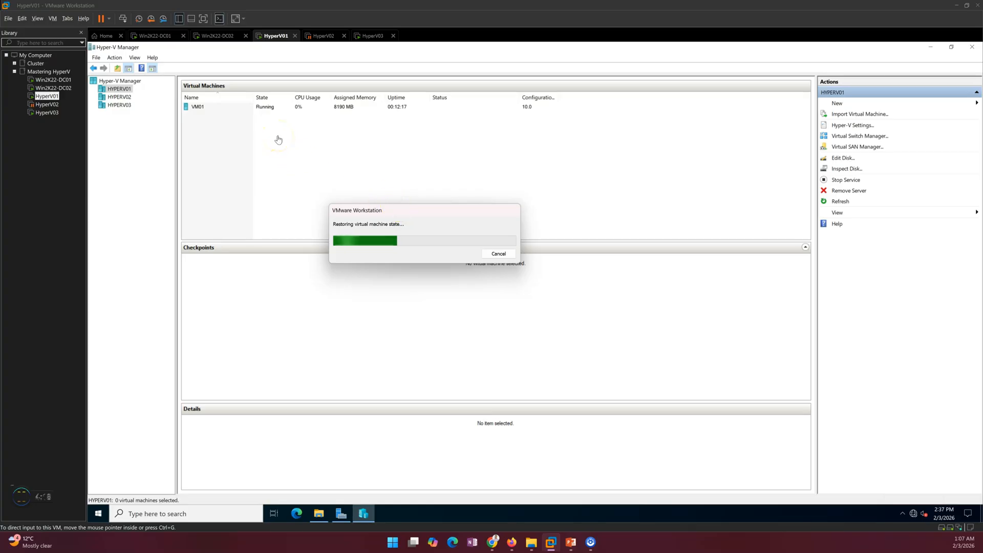
click(205, 108)
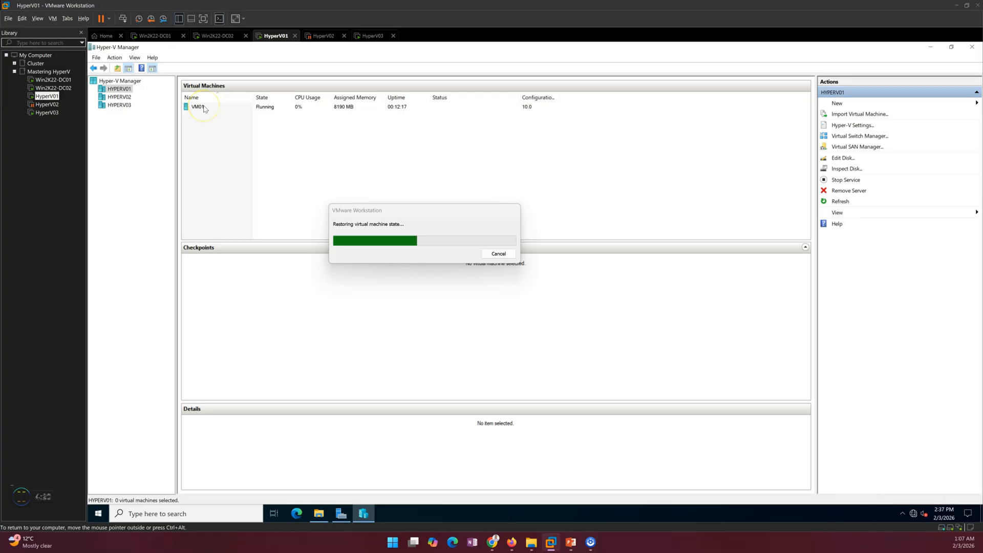
drag(426, 208, 516, 208)
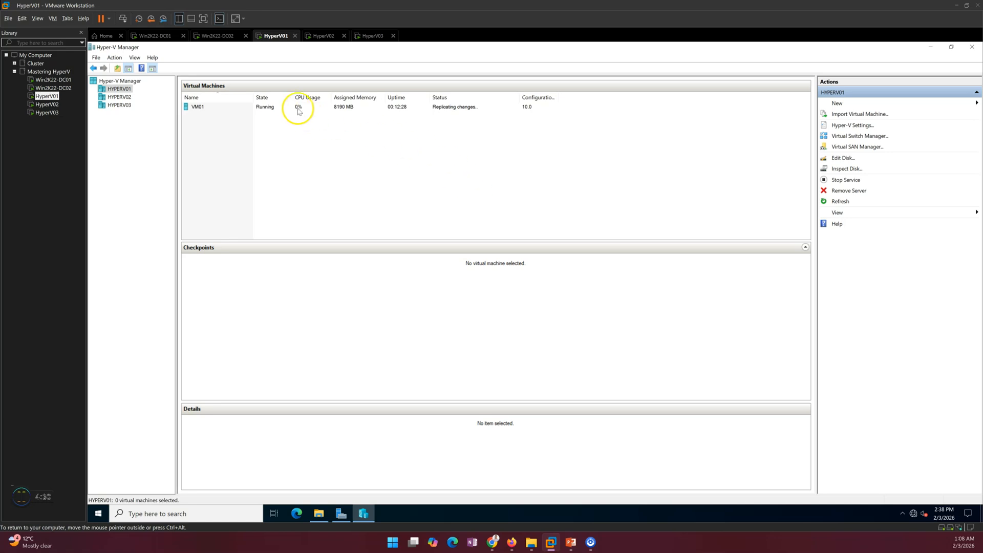
click(297, 107)
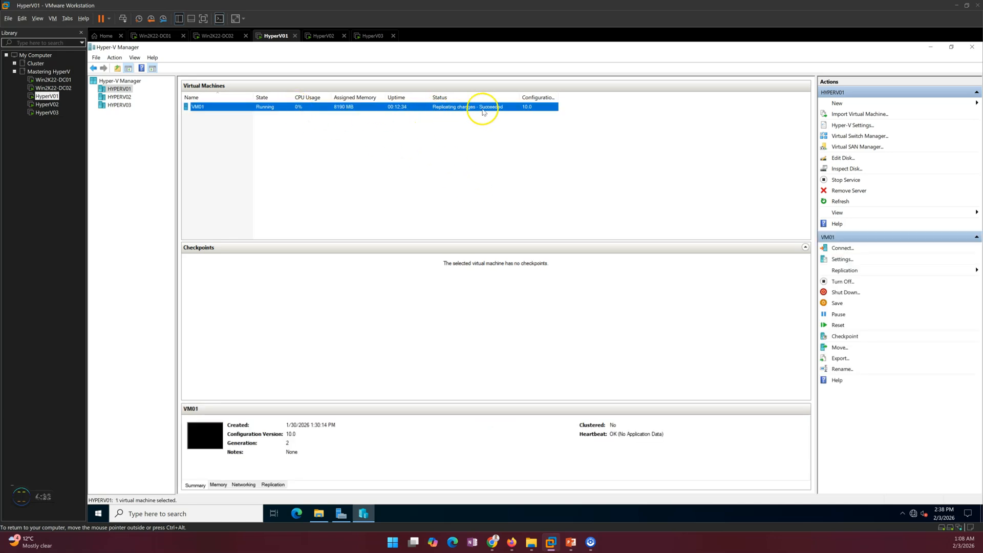
- Power off the HyperV01 host VM and bring up the failover diagram slide
right_click(271, 36)
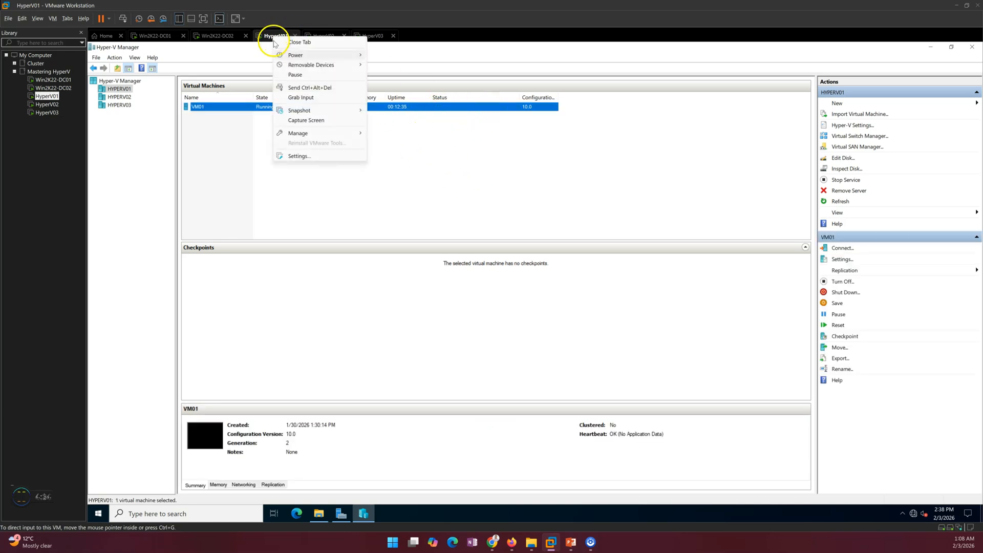
mouse_move(302, 56)
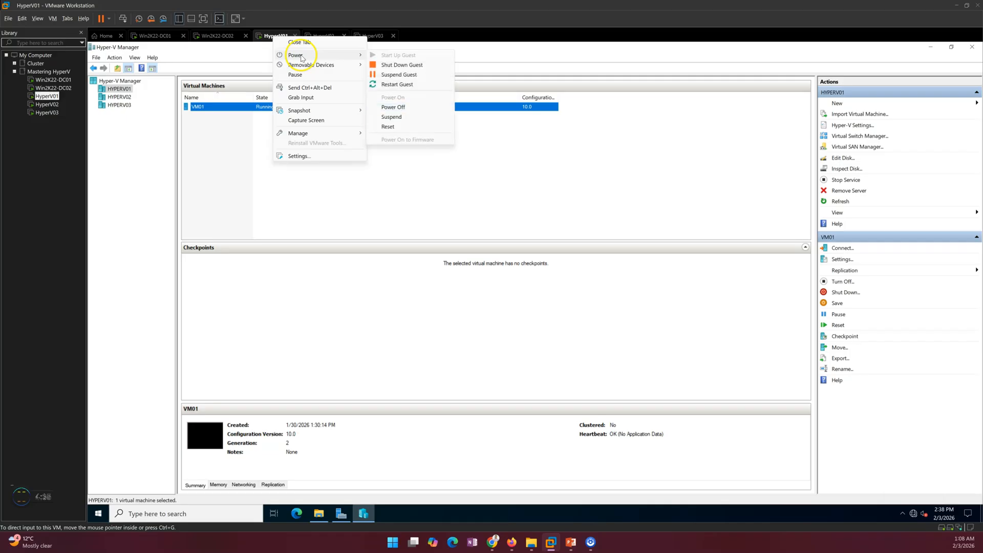
click(390, 108)
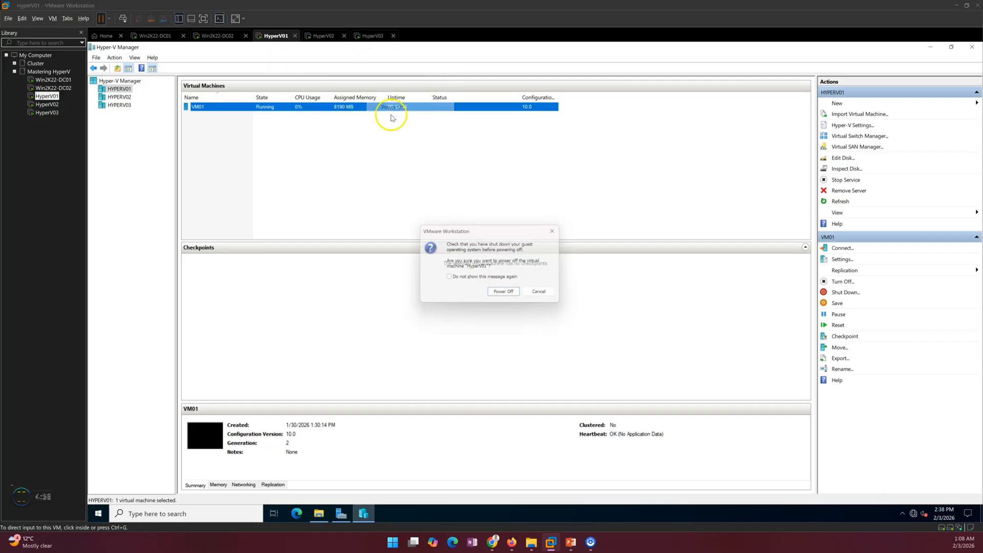
click(510, 294)
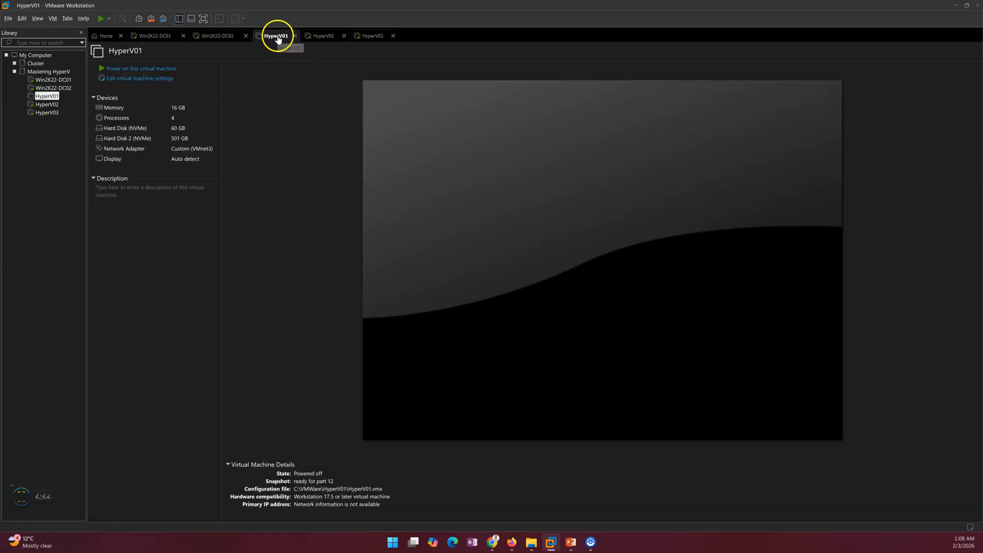
click(571, 542)
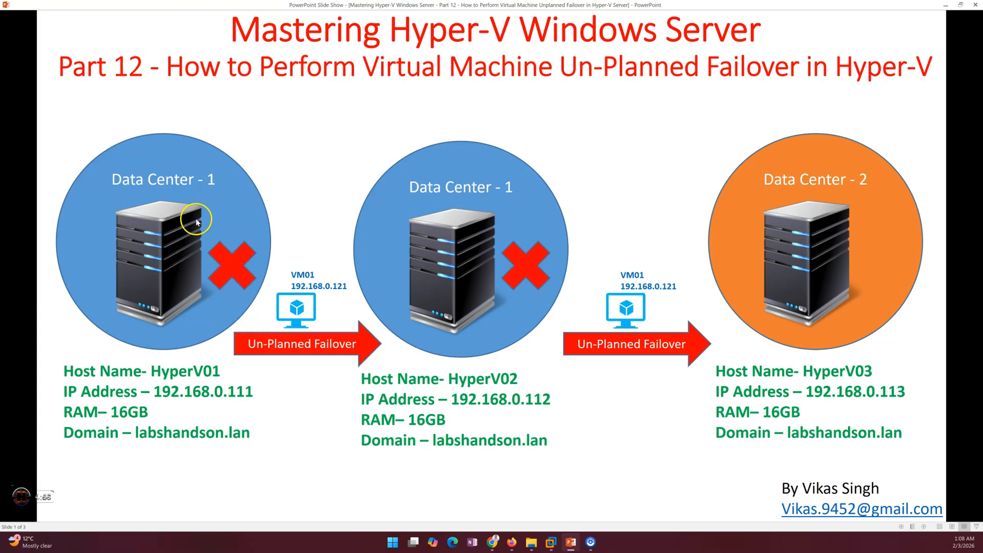
- Minimize the failover slide show to reveal VMware Workstation with HyperV01 Powered off
mouse_move(574, 549)
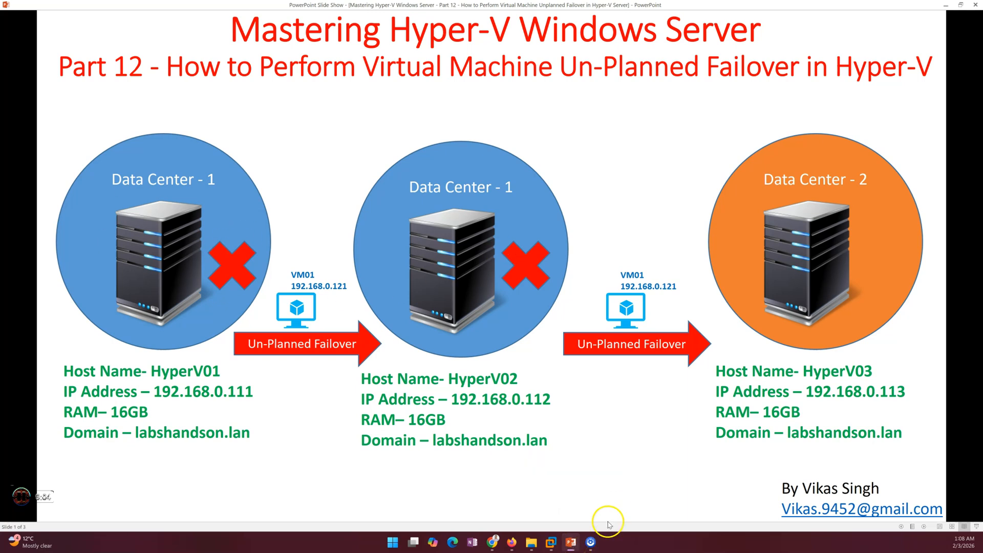
click(573, 545)
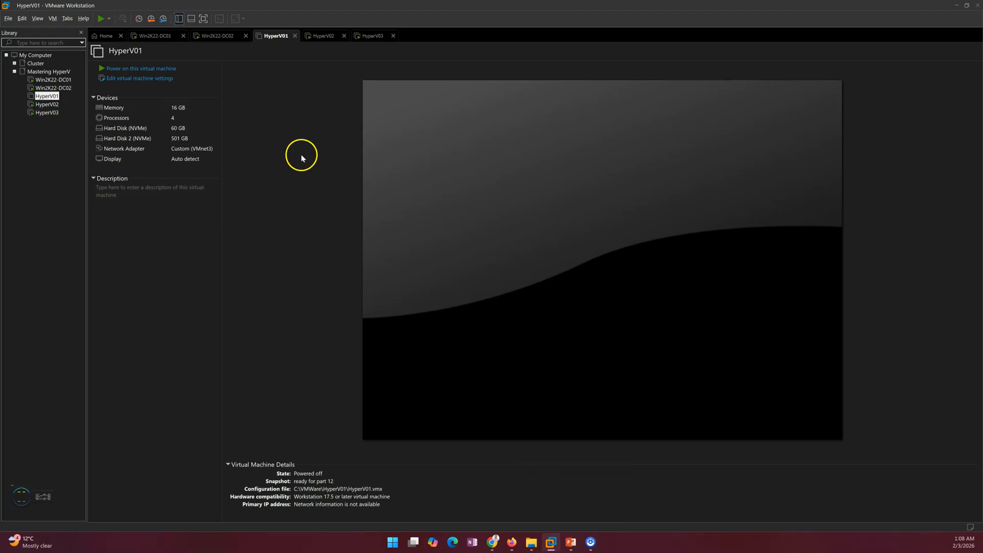
- Sign in to HyperV02 and launch Hyper-V Manager from Server Manager's Tools menu
click(319, 41)
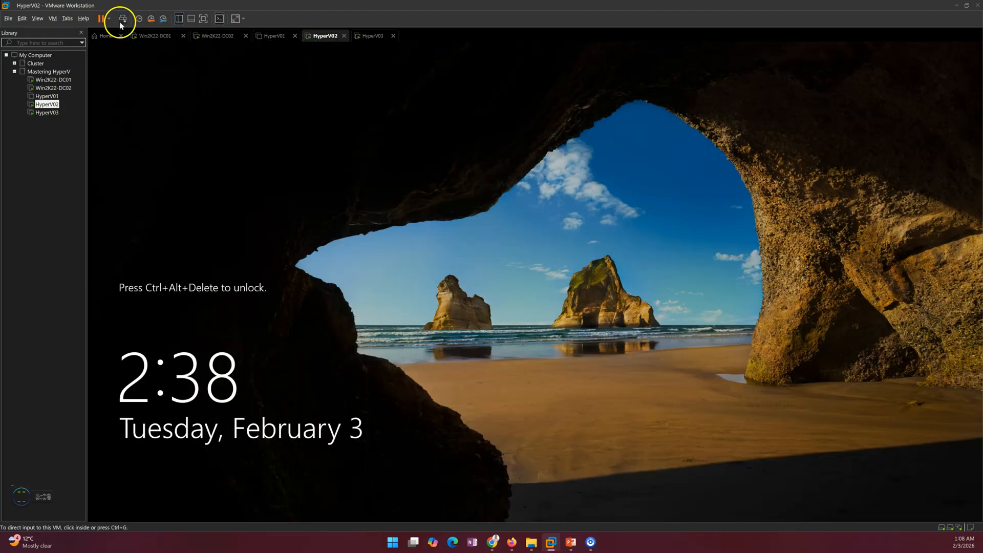
click(257, 190)
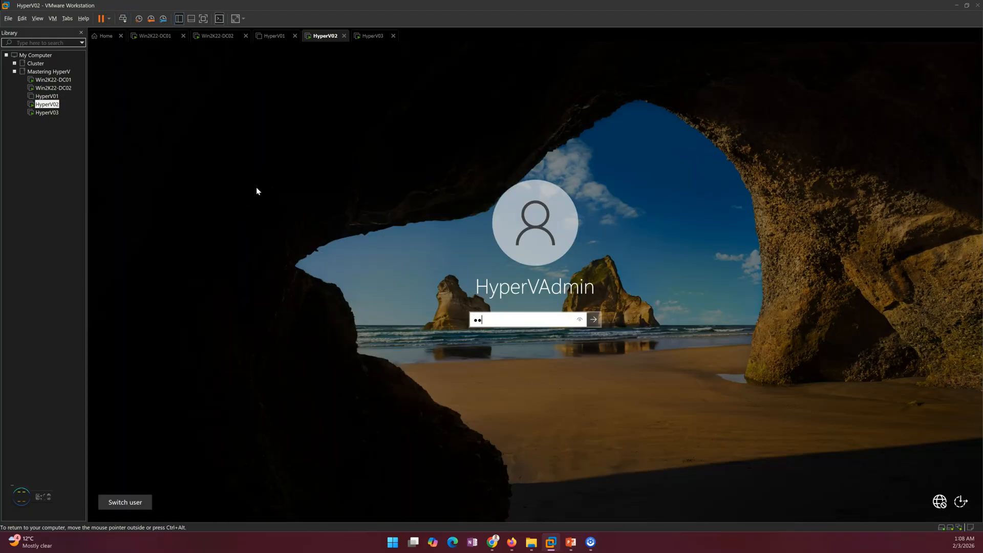
key(Return)
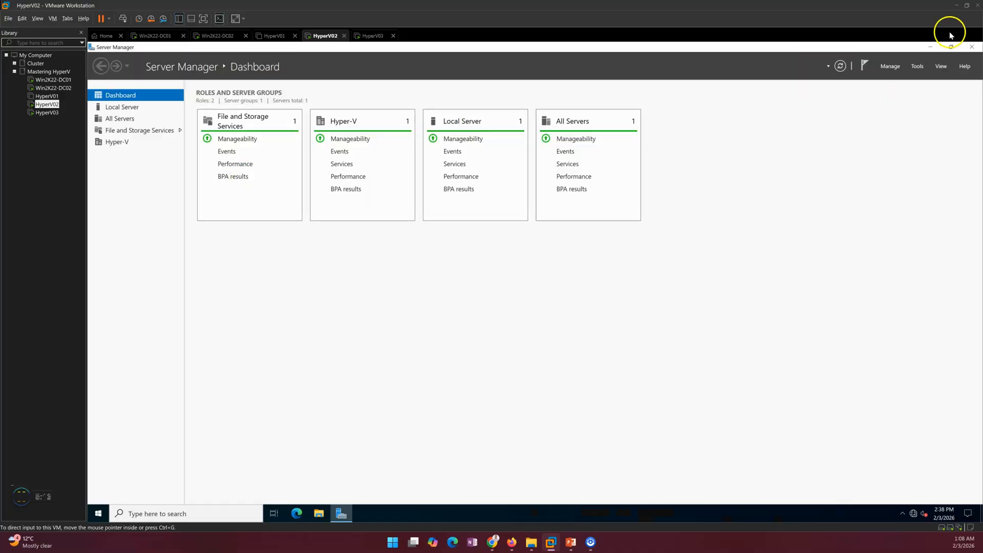
click(918, 66)
click(861, 128)
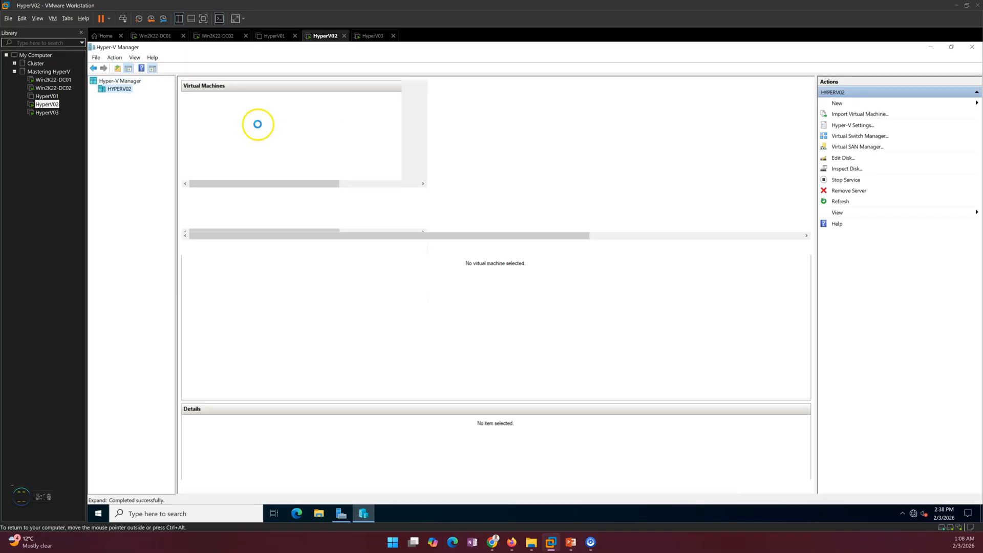
- Fail VM01 over on HYPERV02 to its latest recovery point
right_click(240, 107)
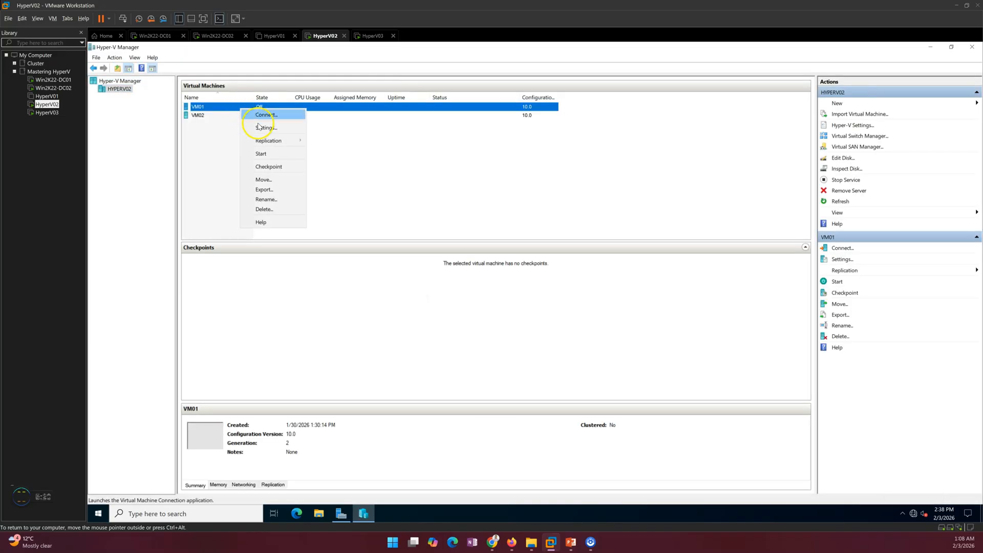
mouse_move(276, 140)
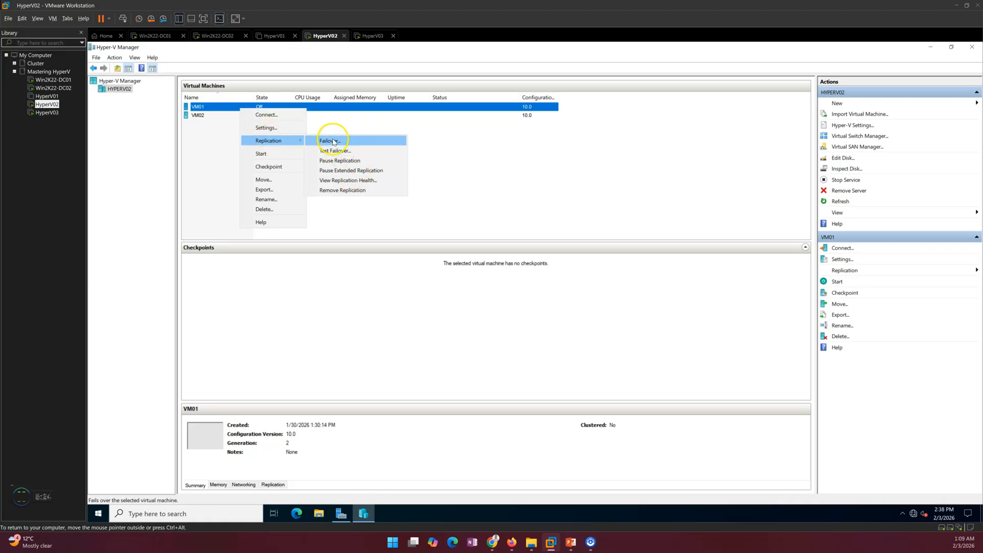
click(336, 143)
click(452, 300)
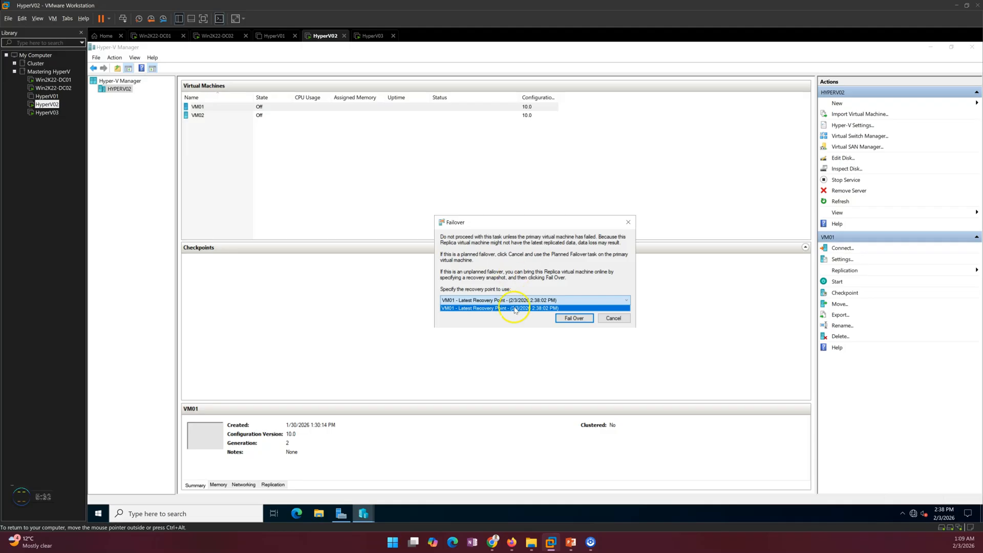
click(491, 308)
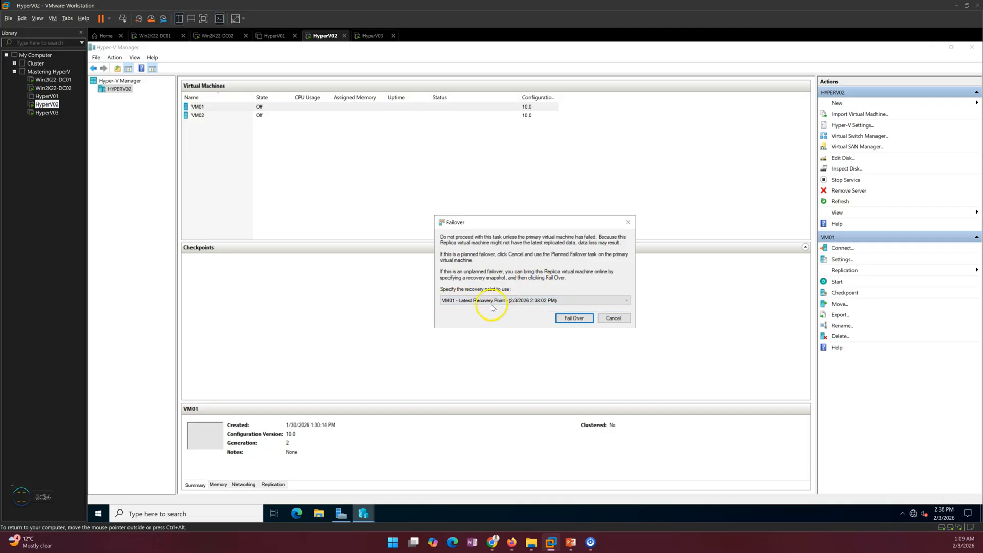
click(581, 320)
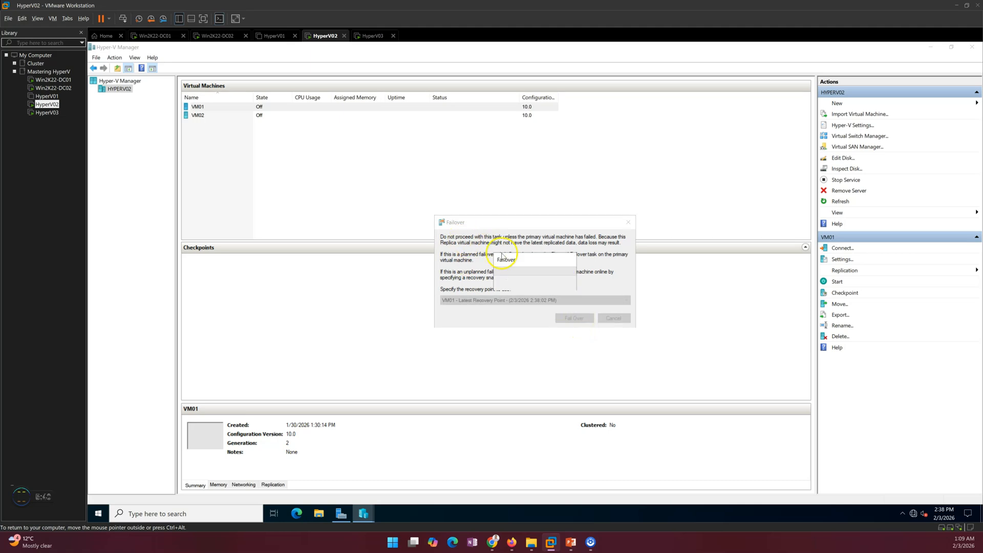
- Let the failover finish, then connect to the running VM01's console
drag(523, 261, 445, 187)
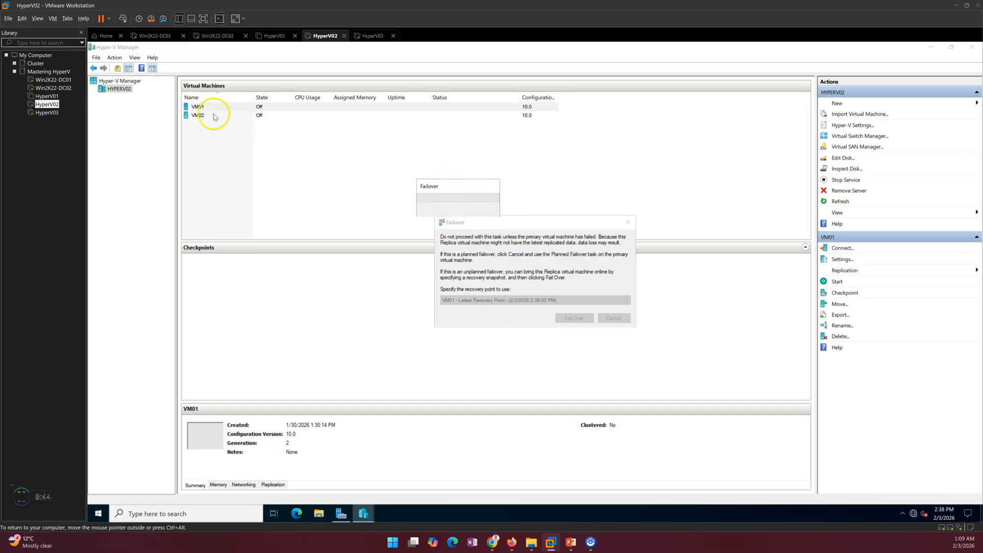
drag(433, 186, 477, 242)
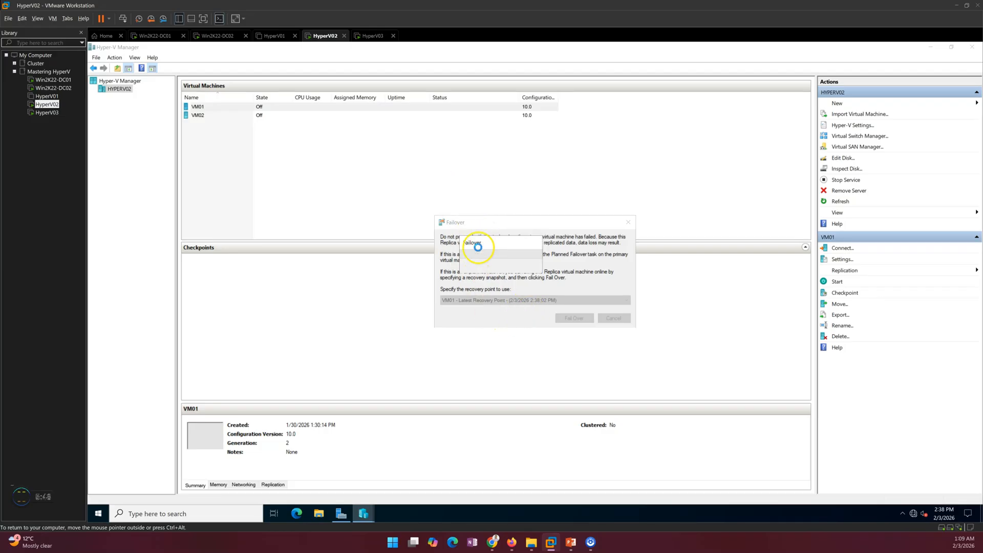
drag(491, 246, 516, 234)
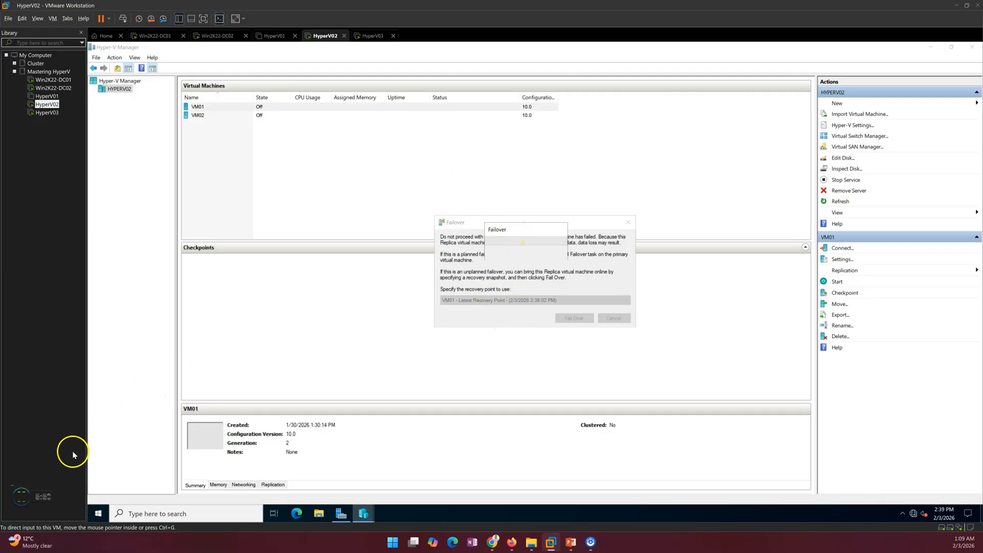
drag(527, 228, 530, 208)
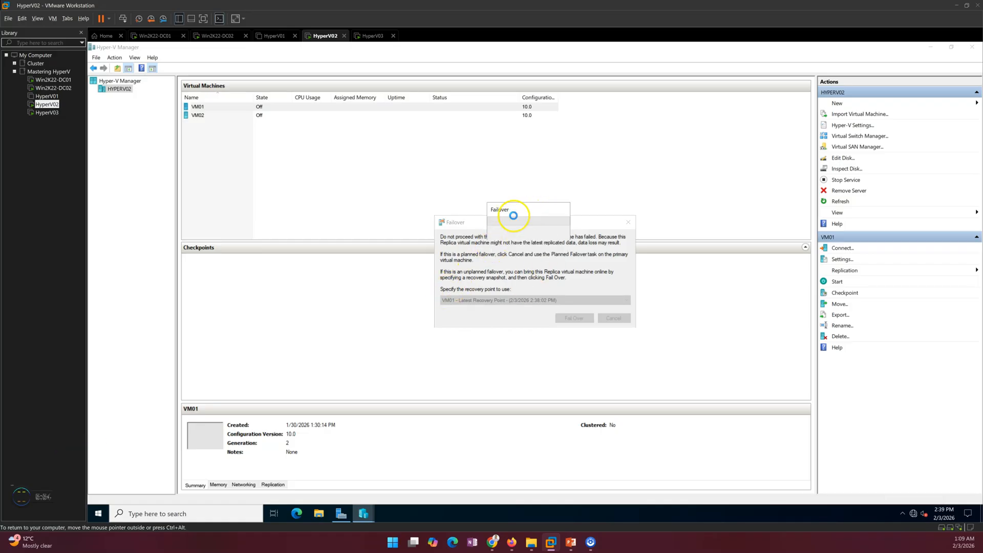
drag(523, 213, 518, 191)
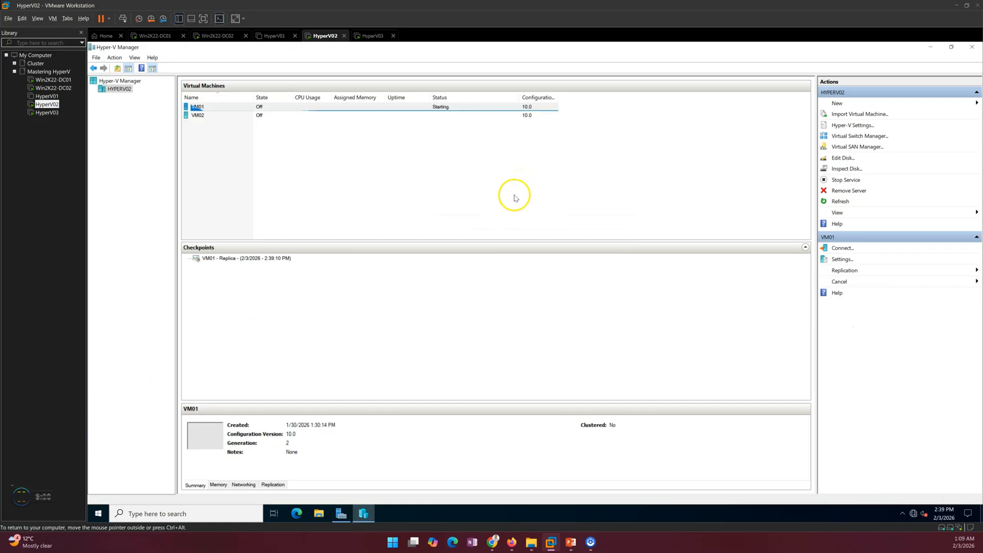
right_click(299, 114)
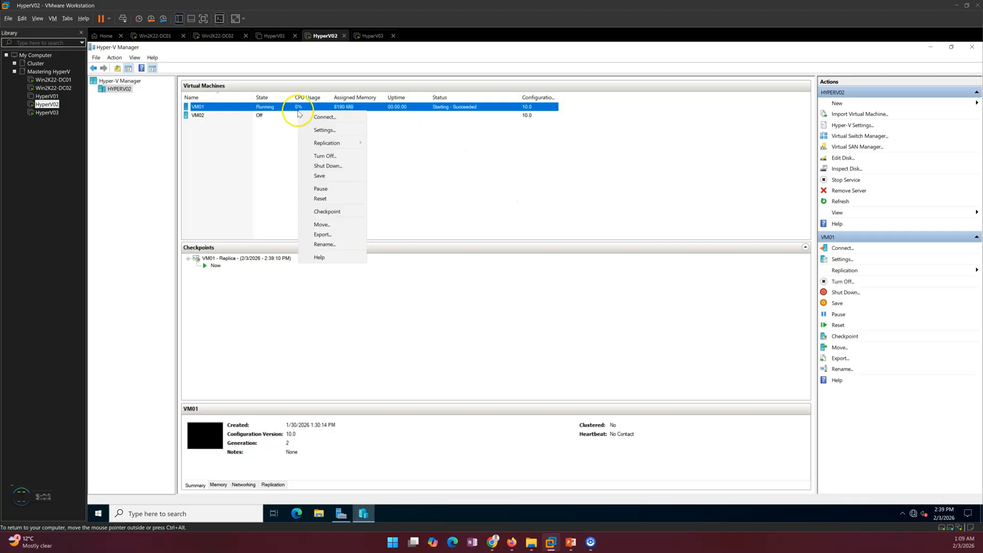
click(315, 120)
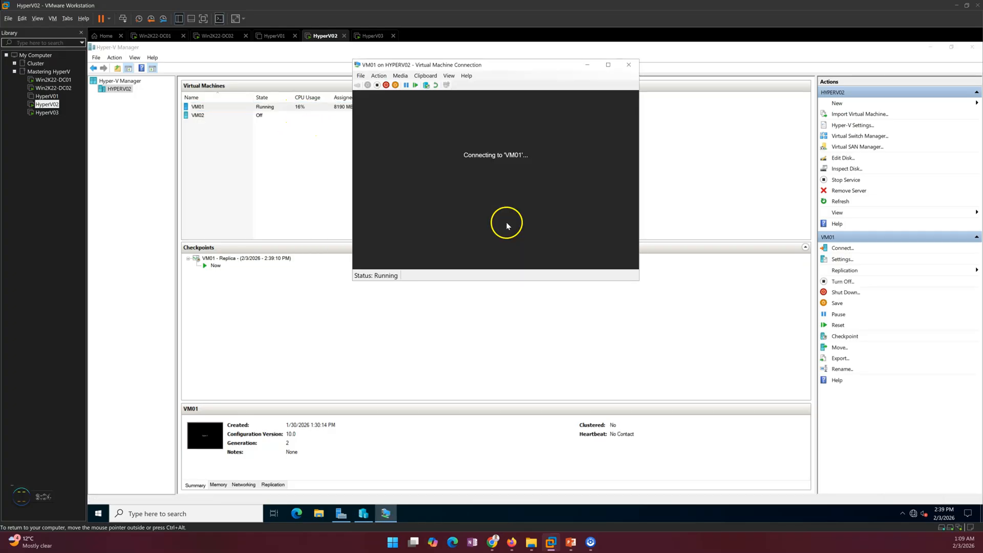
- Log on to the failed-over VM01 as administrator to reach its Windows desktop
drag(433, 70, 447, 137)
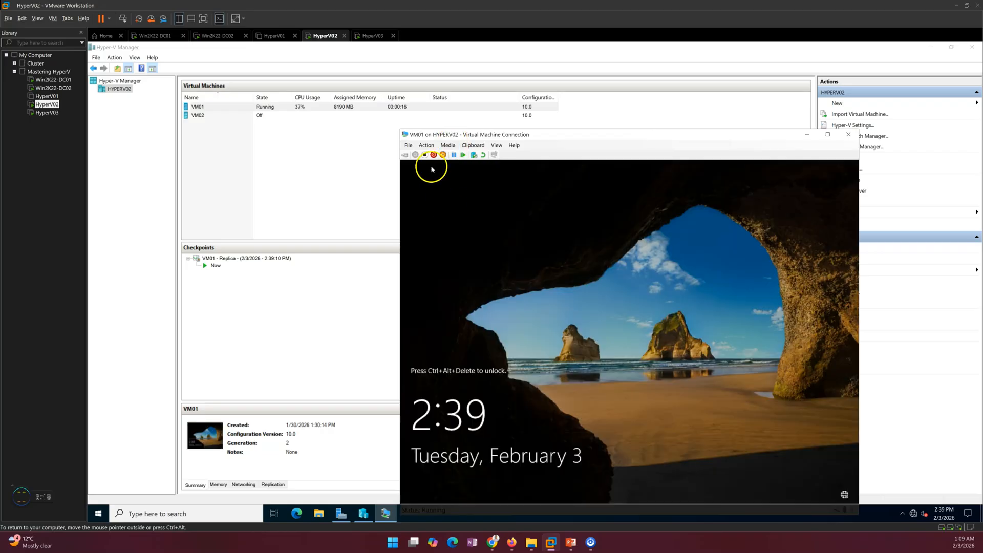
drag(490, 135, 474, 90)
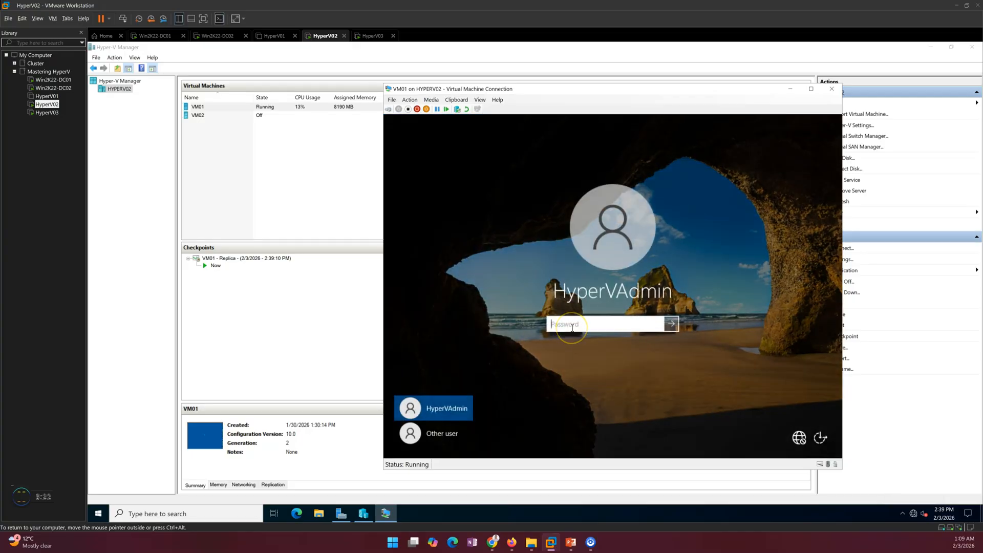
text(P)
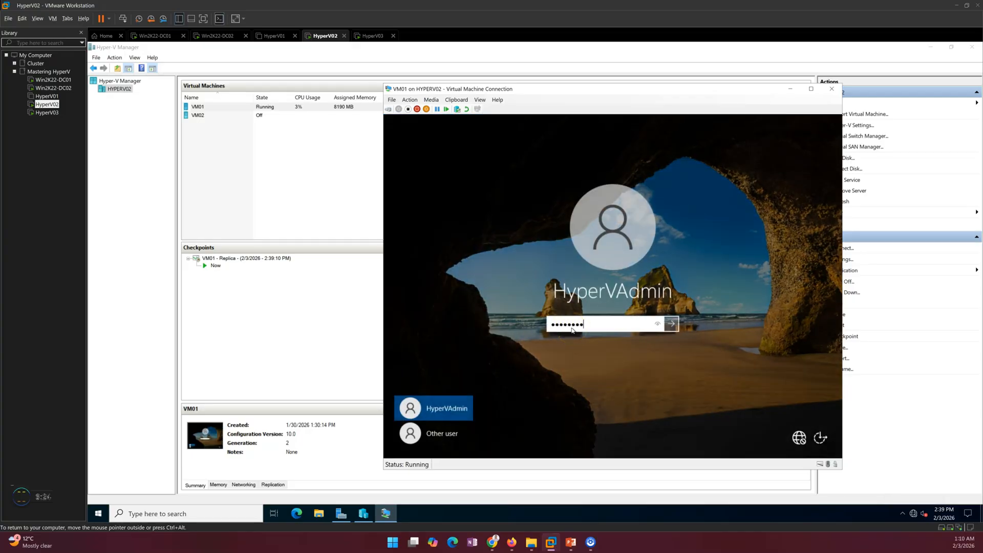
key(Return)
click(547, 262)
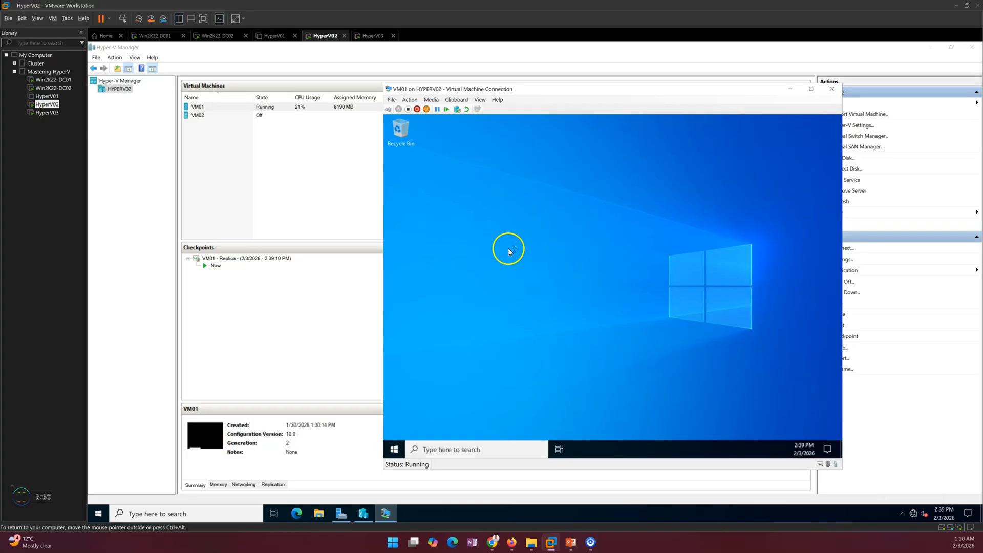
- Create a new text document on VM01's desktop and move it to the top-left
right_click(508, 231)
mouse_move(553, 293)
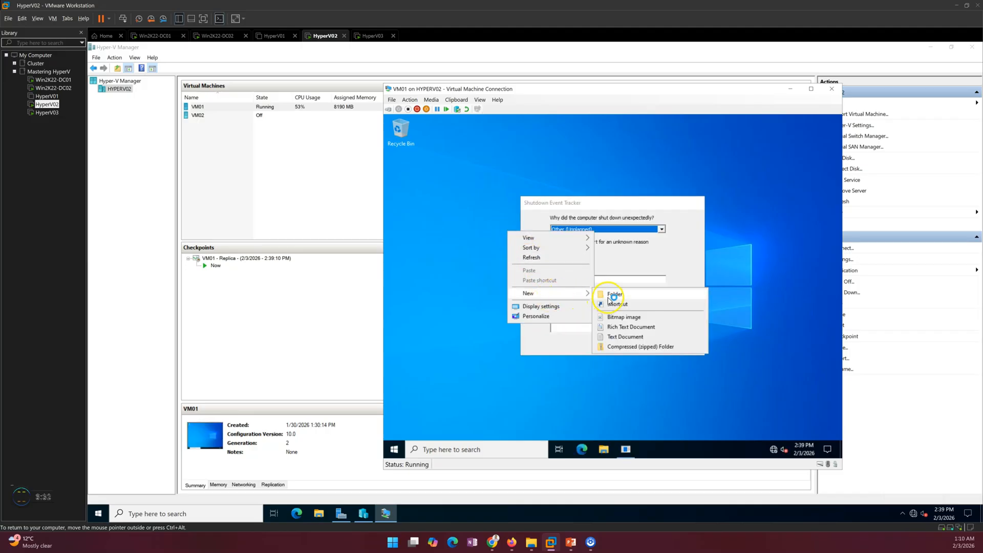
click(623, 338)
click(650, 344)
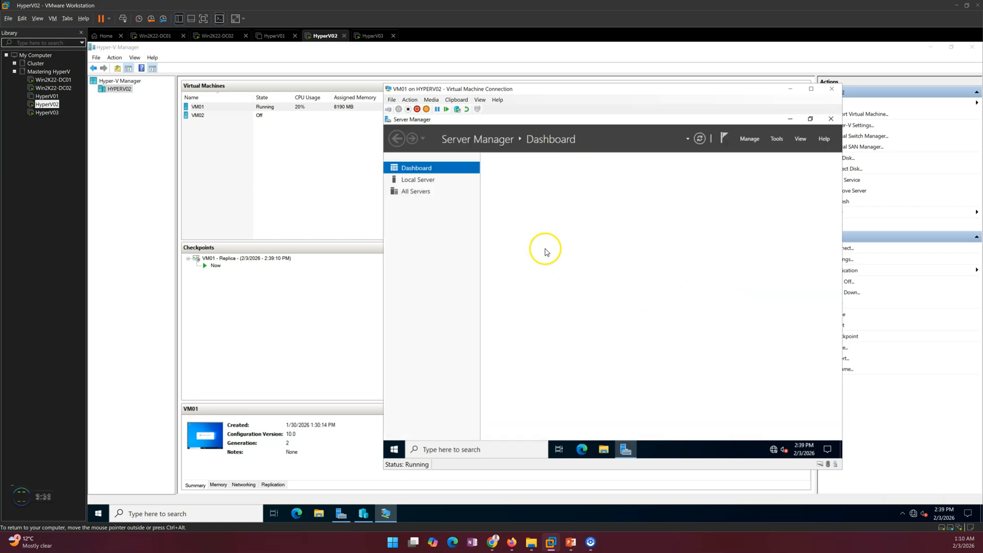
click(789, 118)
drag(508, 266, 430, 186)
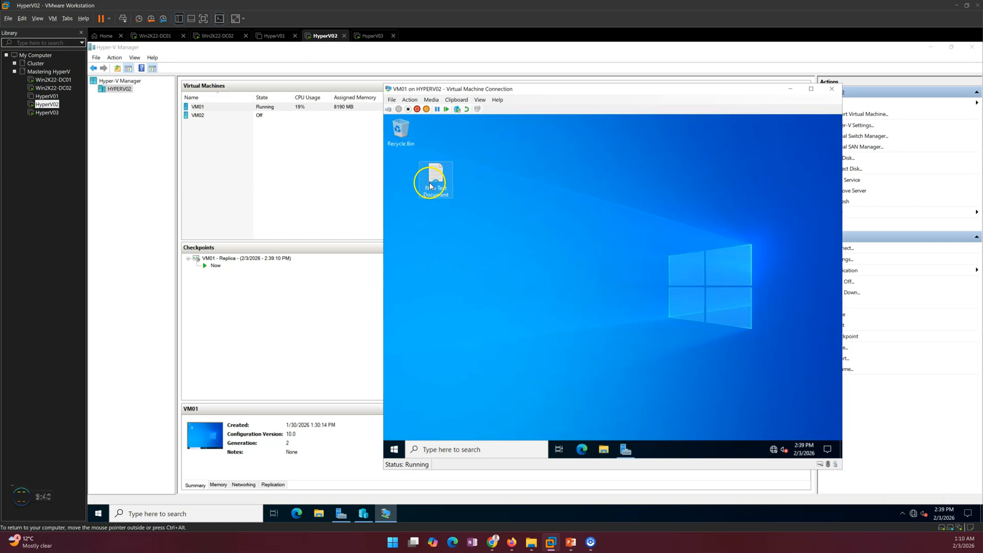
- Open the new text document, then save and close it
double_click(430, 186)
click(535, 244)
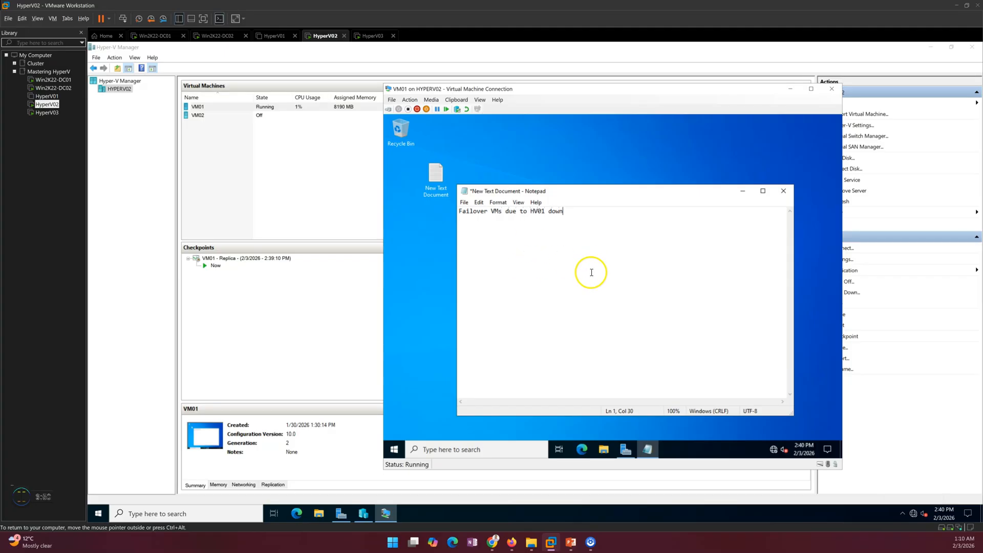
click(785, 193)
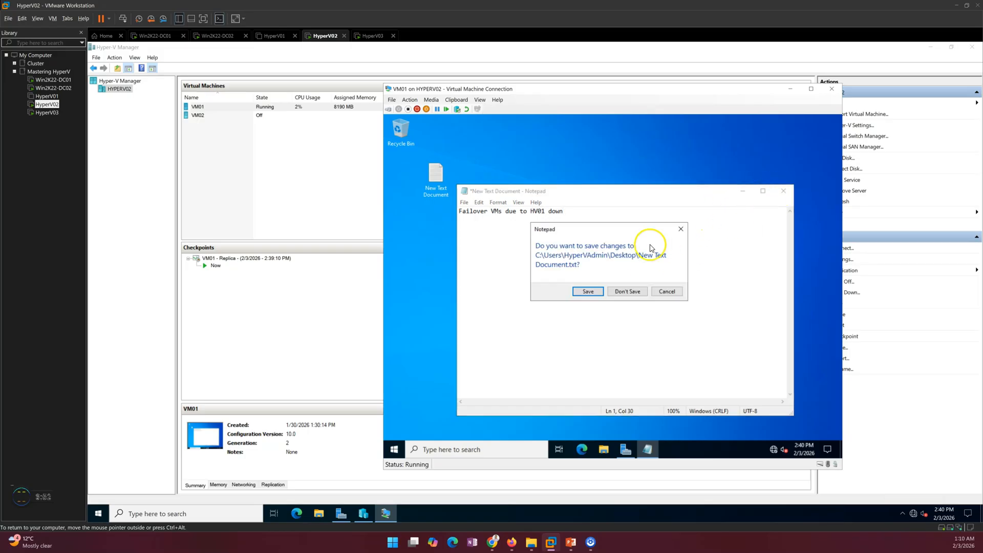
click(585, 290)
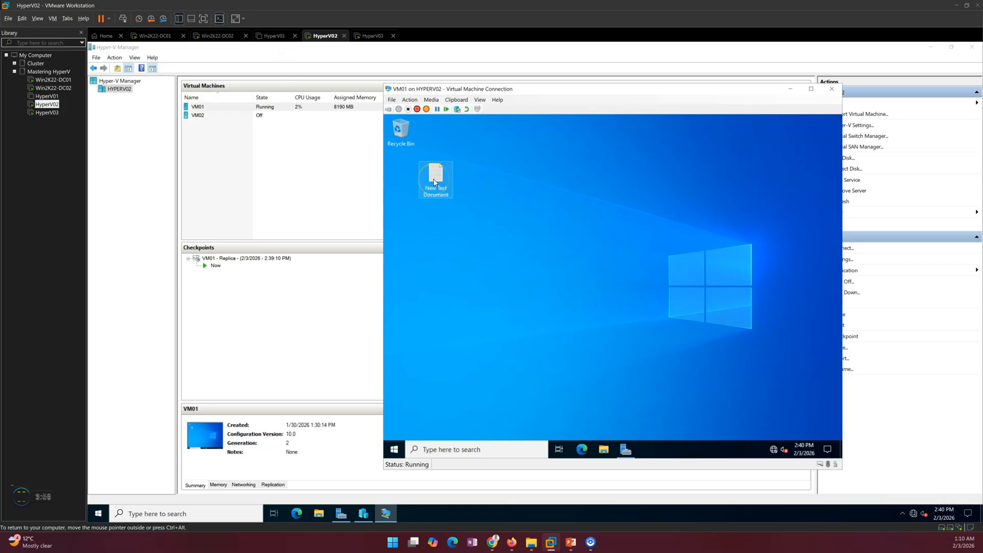
- Rename the file to 'Failover' and close VM01's console window
text(Fa)
key(Return)
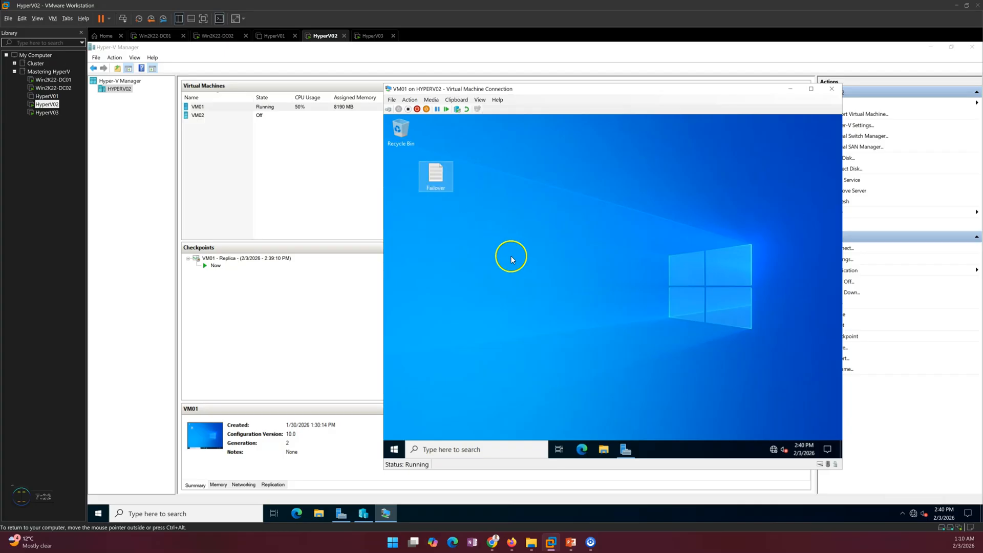
click(544, 244)
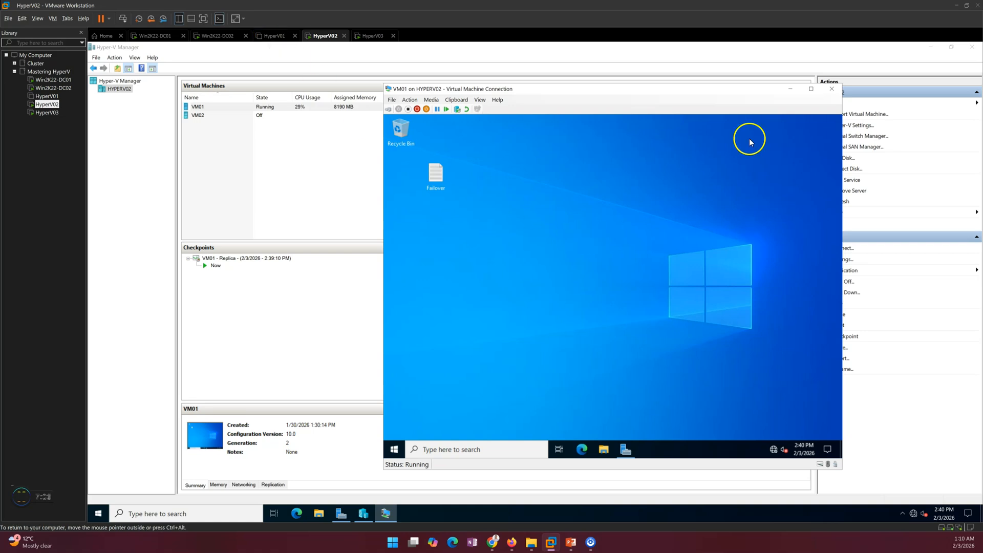
click(832, 89)
- Power on the HyperV01 host virtual machine
right_click(262, 106)
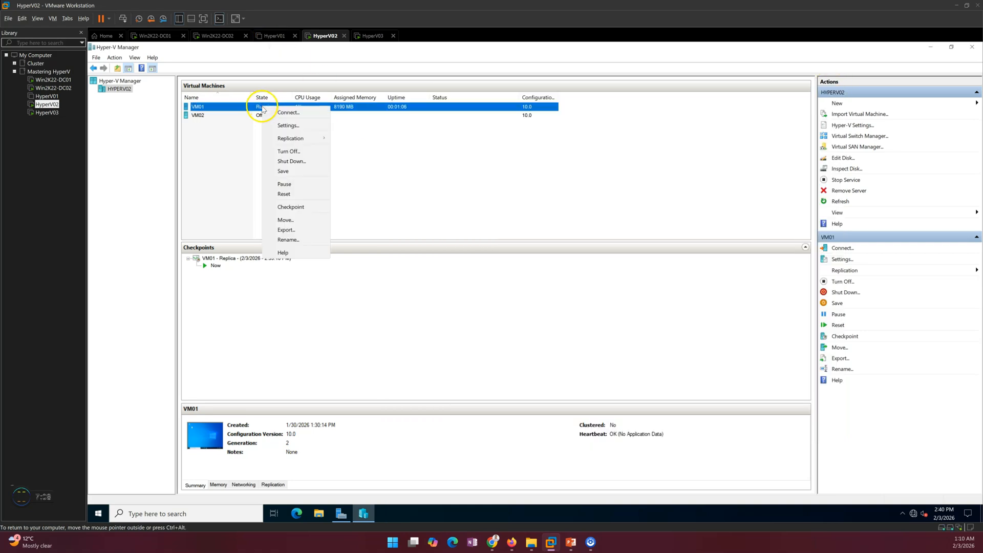
click(455, 182)
click(274, 36)
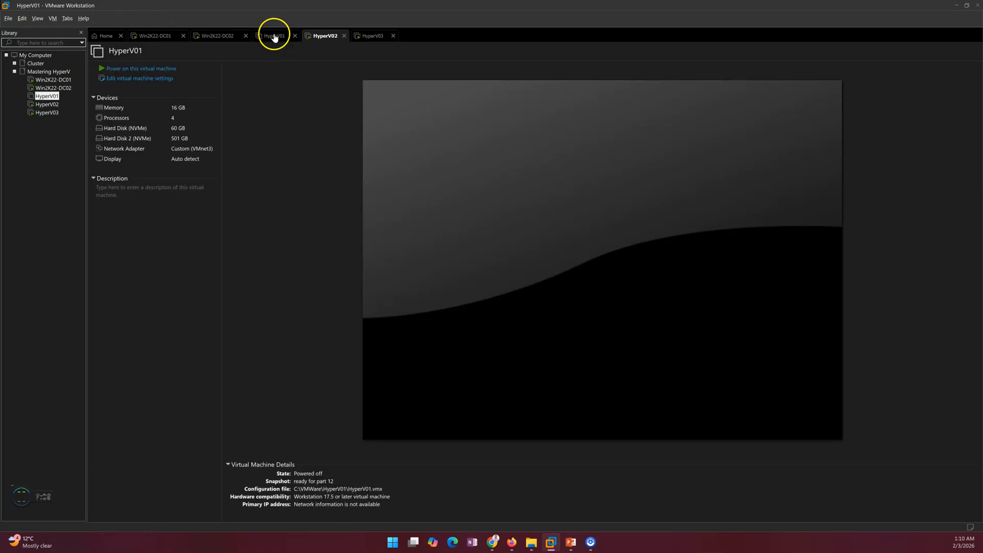
click(159, 70)
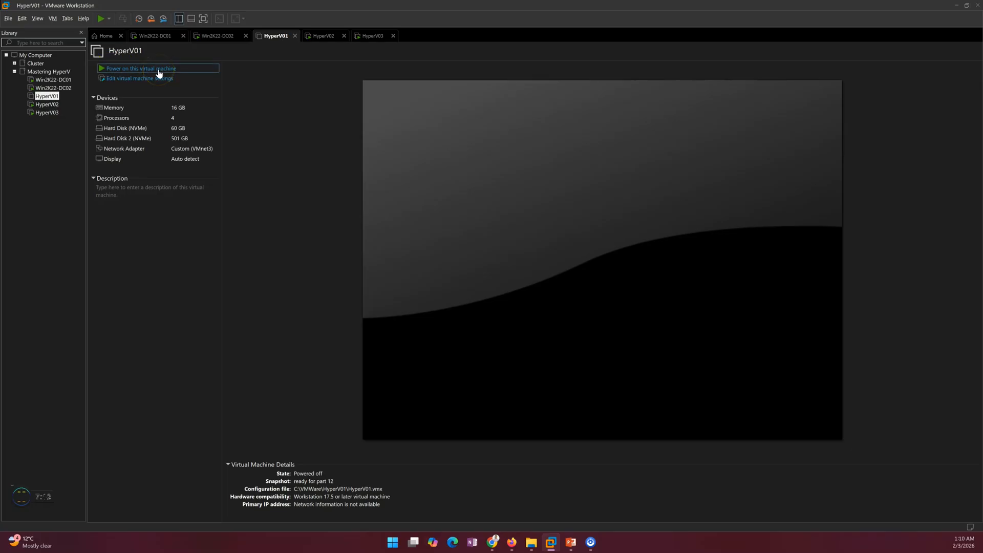
- Check VM01 running on HyperV02 with 8190 MB assigned, then return to HyperV01
click(324, 41)
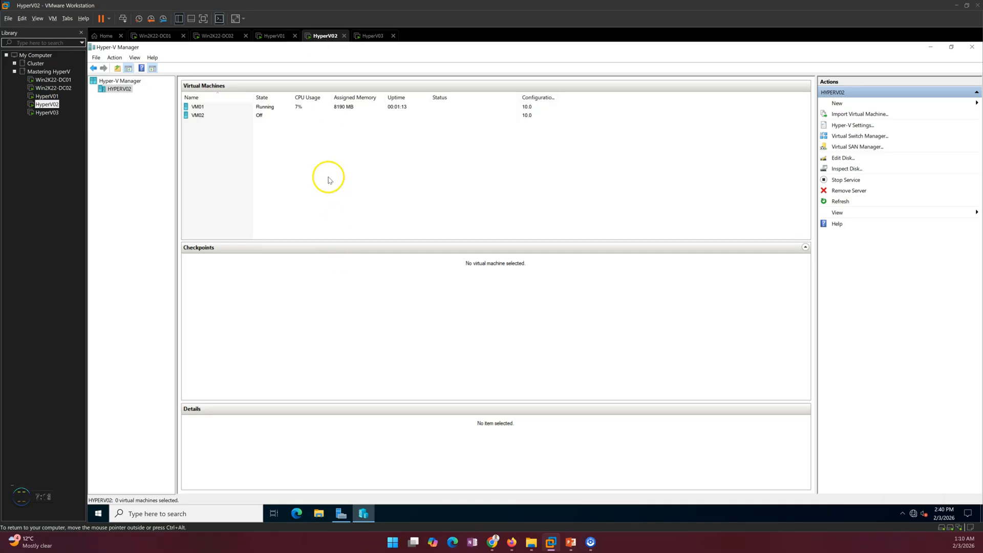
click(232, 108)
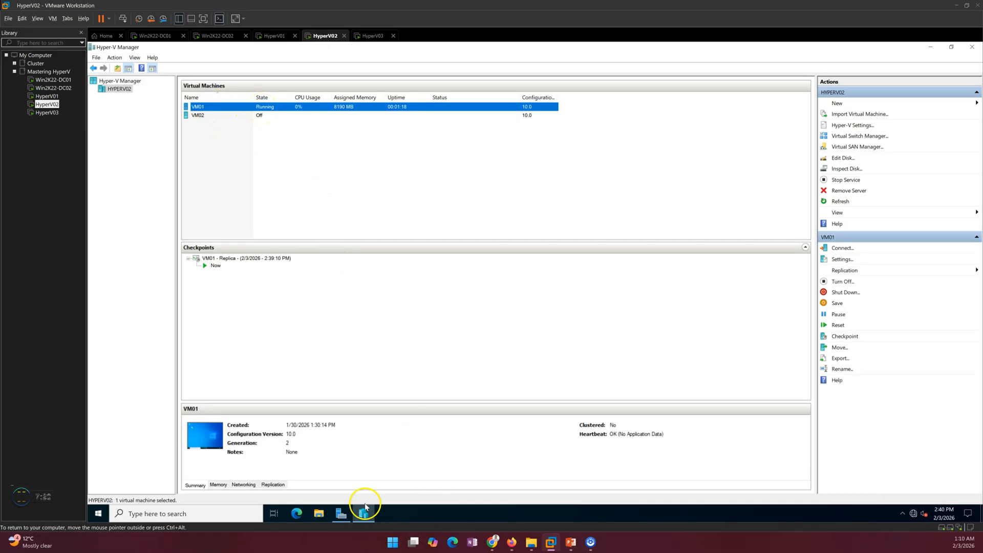
click(282, 38)
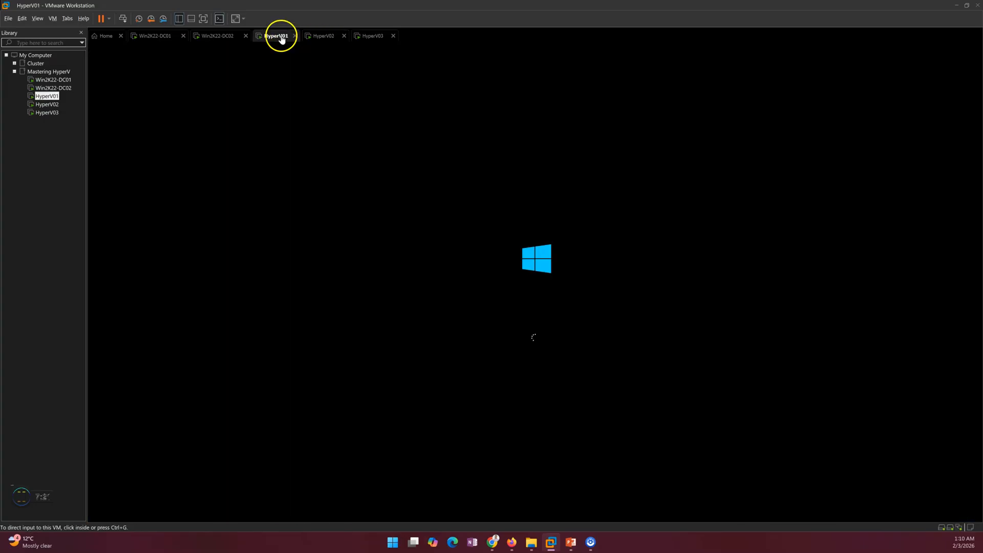
click(312, 34)
right_click(233, 109)
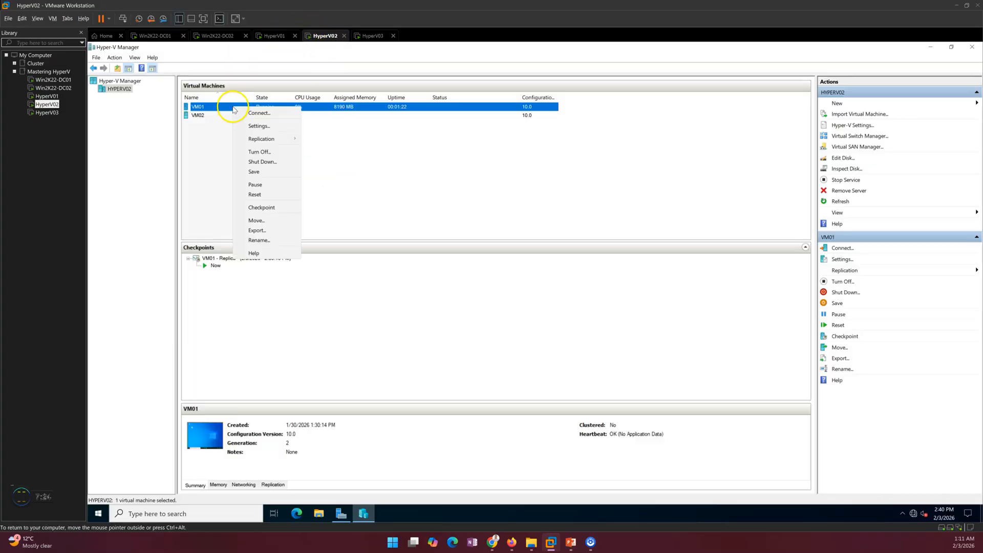
mouse_move(266, 139)
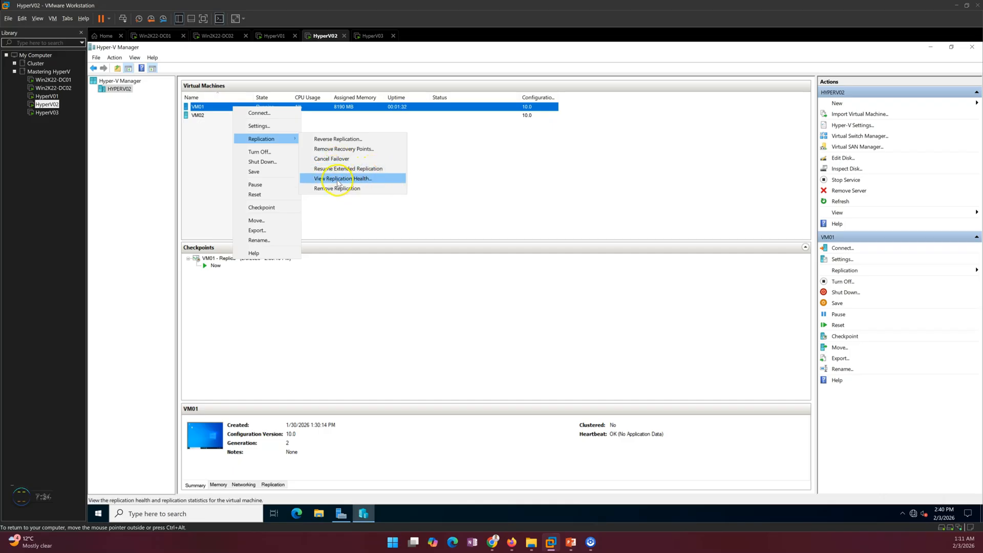
click(442, 209)
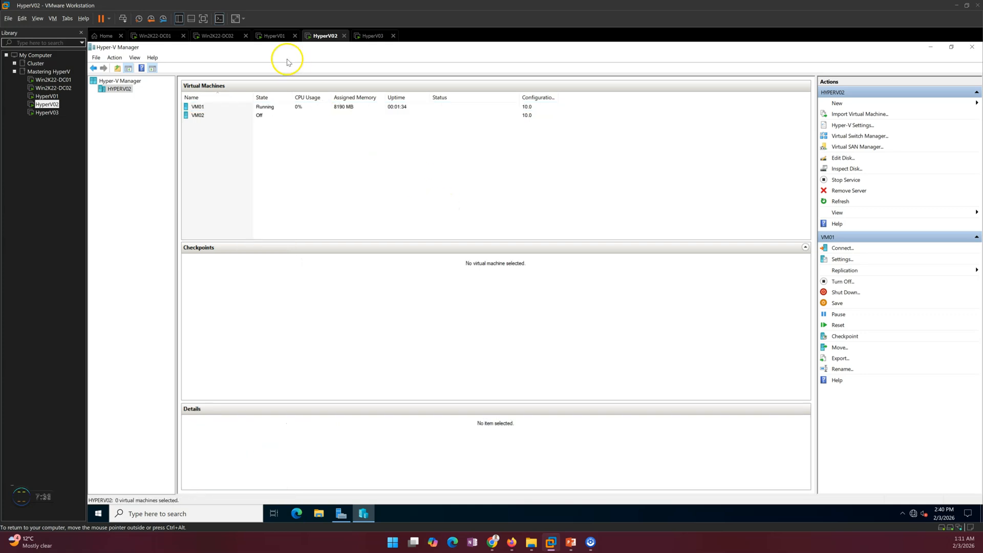
click(277, 37)
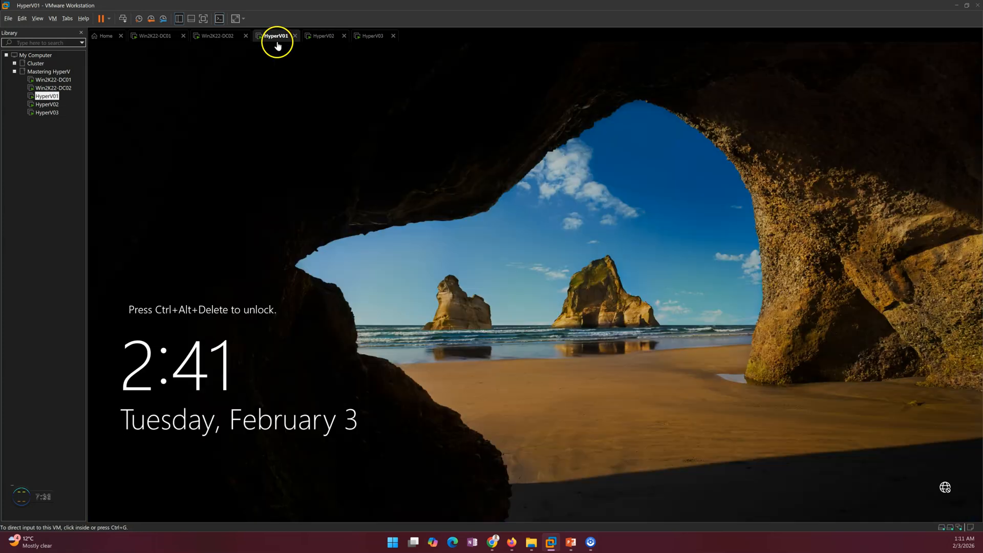
- Sign in to HyperV01 and cancel the Shutdown Event Tracker prompt
click(124, 19)
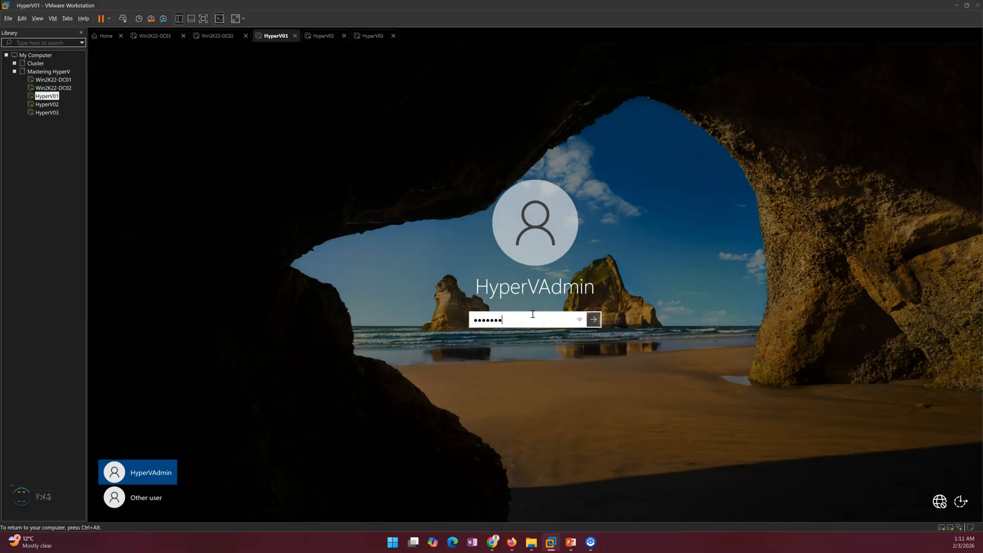
key(Return)
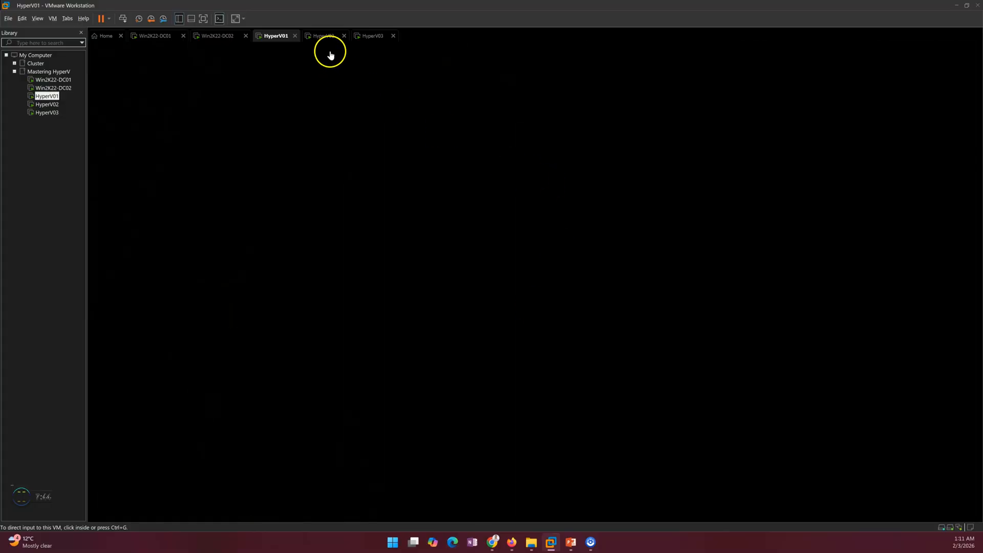
click(323, 35)
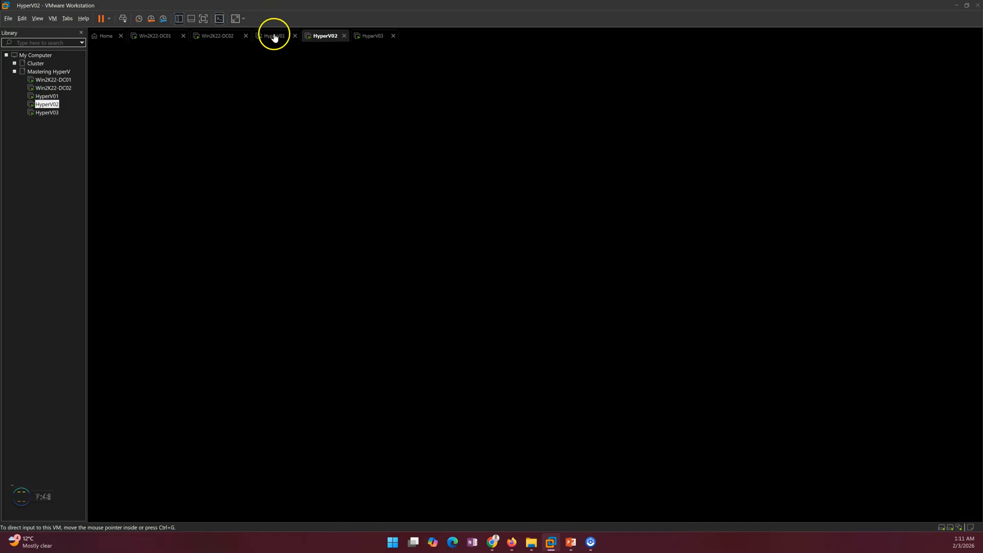
click(274, 37)
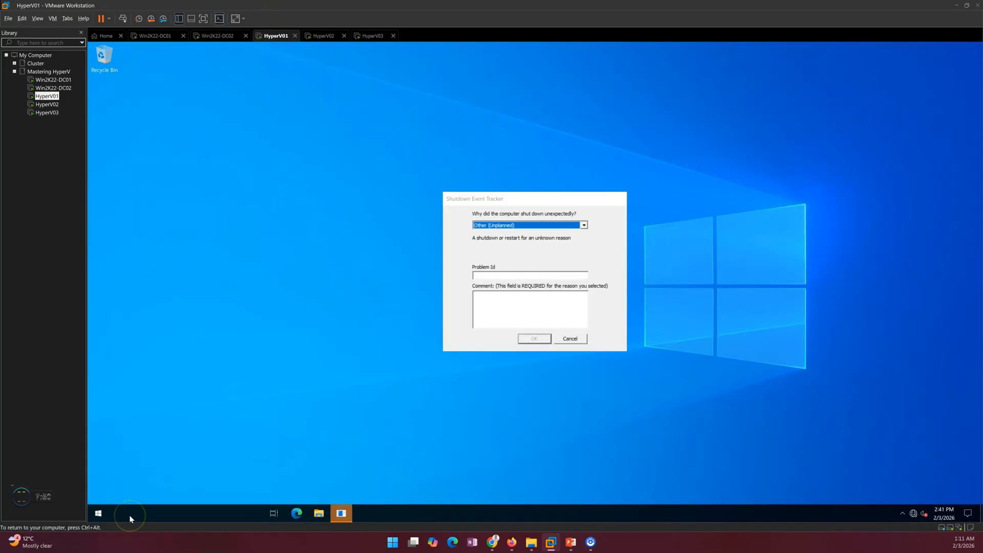
click(570, 338)
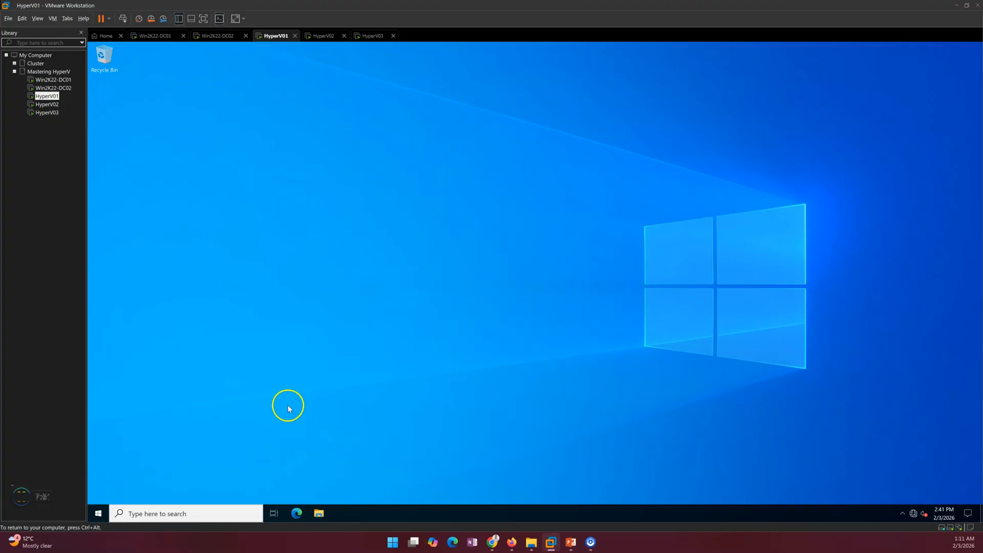
- Search 'hy' to open Hyper-V Manager and list HYPERV01's virtual machines
click(96, 515)
text(hy)
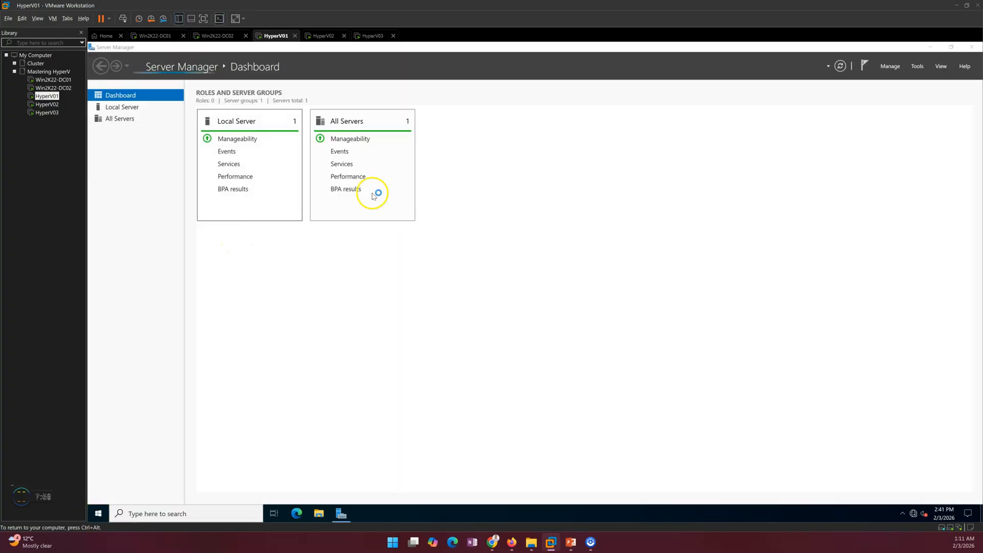
click(931, 48)
click(930, 47)
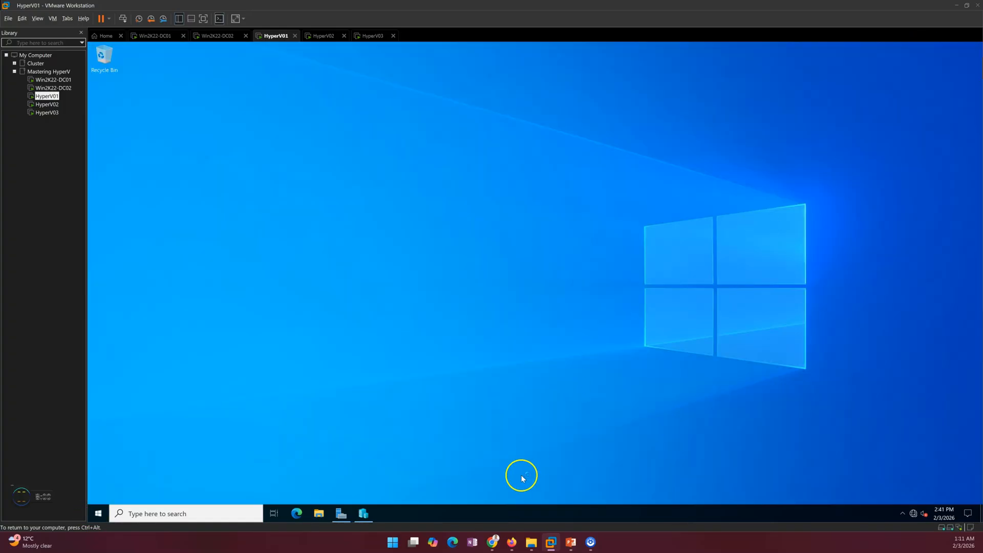
click(372, 516)
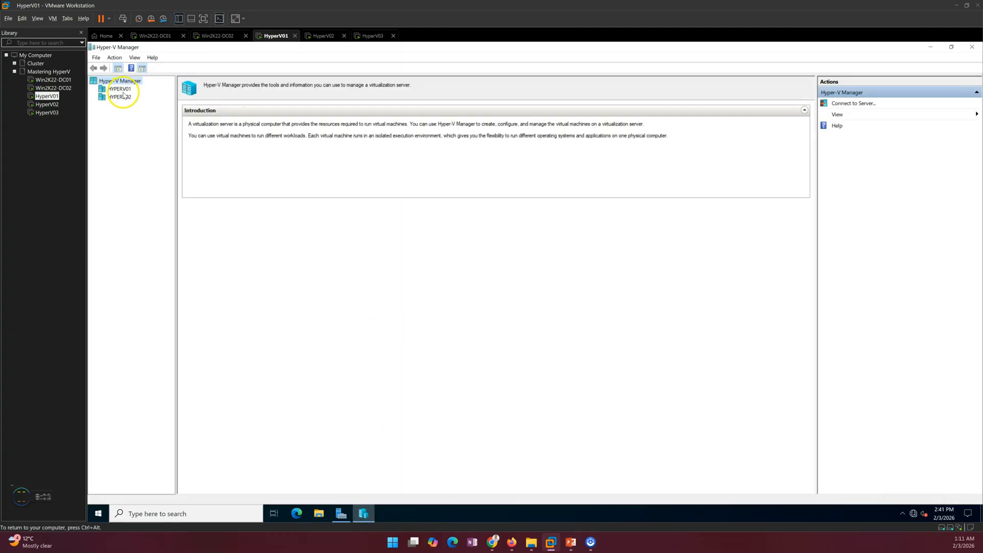
click(122, 91)
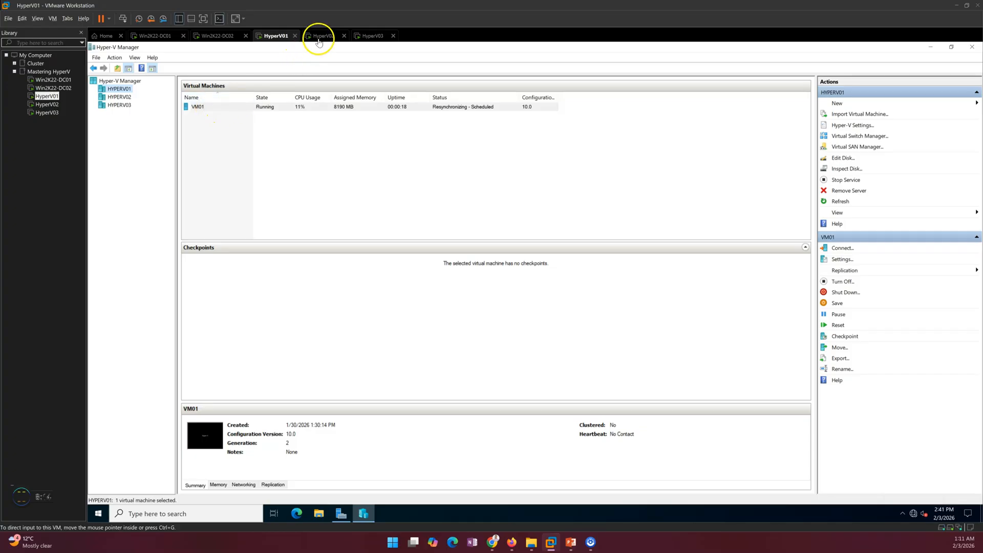
- Turn off the original VM01 on HYPERV01
click(202, 106)
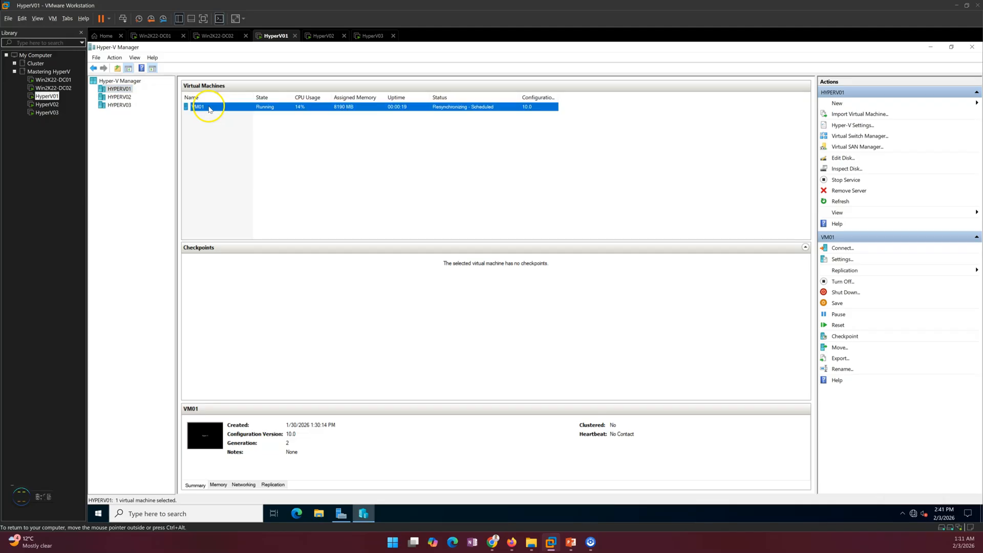
click(324, 37)
click(266, 36)
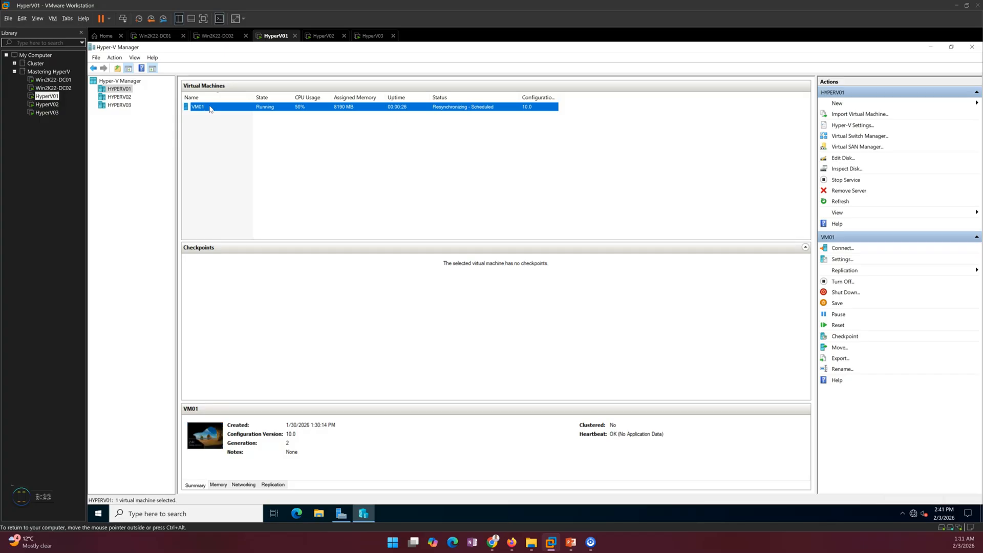
right_click(212, 107)
click(244, 140)
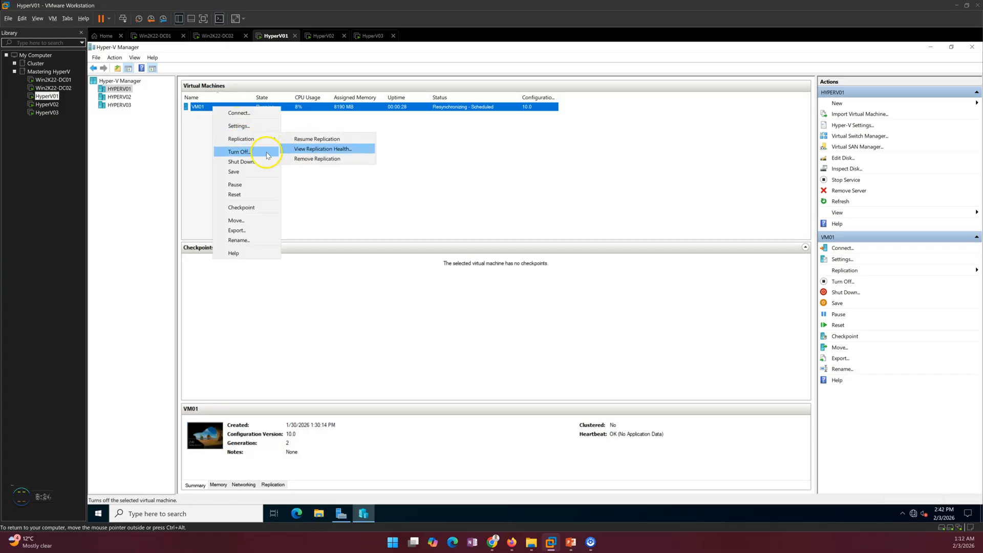
click(255, 164)
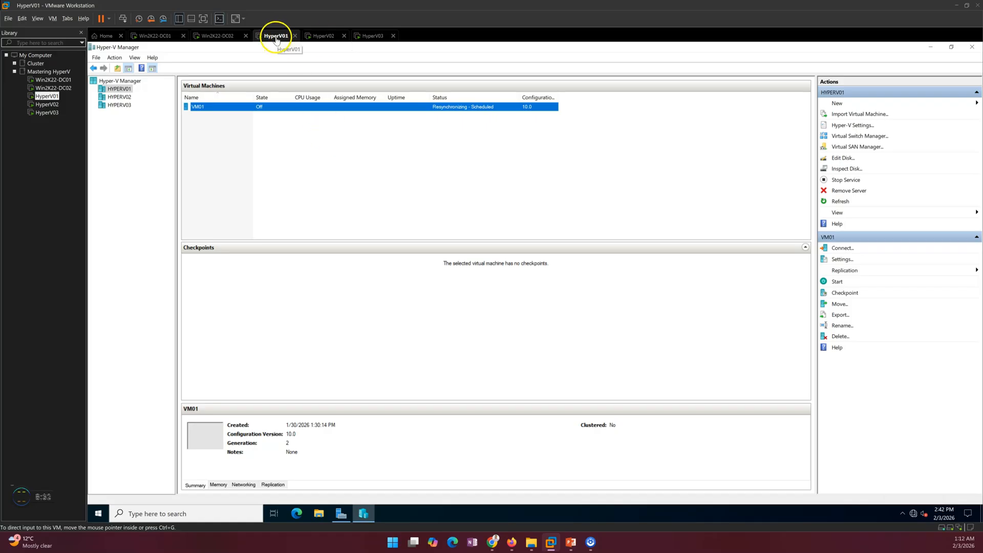
click(289, 146)
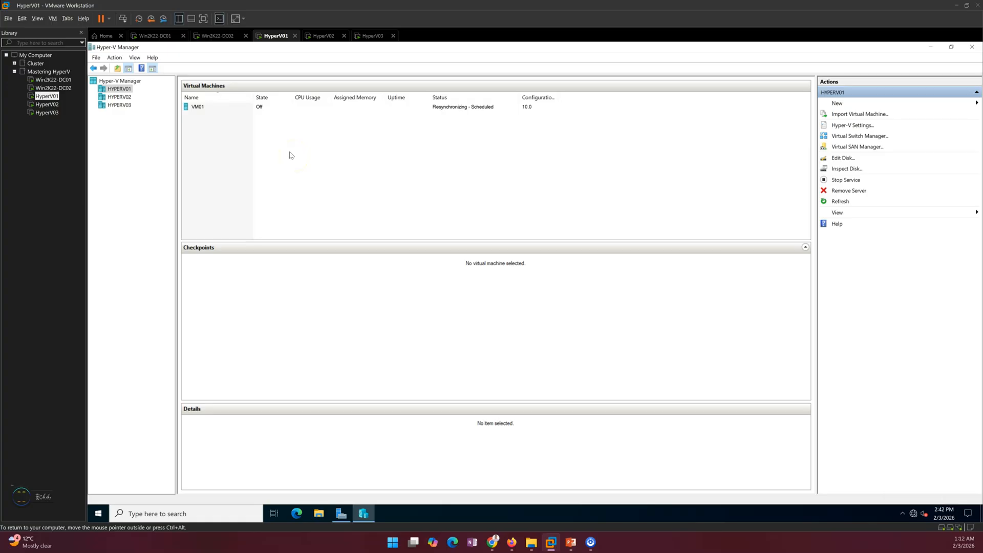
- Confirm VM01 is Off on HYPERV01, then bring up VM01's Replication menu on HYPERV02
click(323, 37)
click(275, 34)
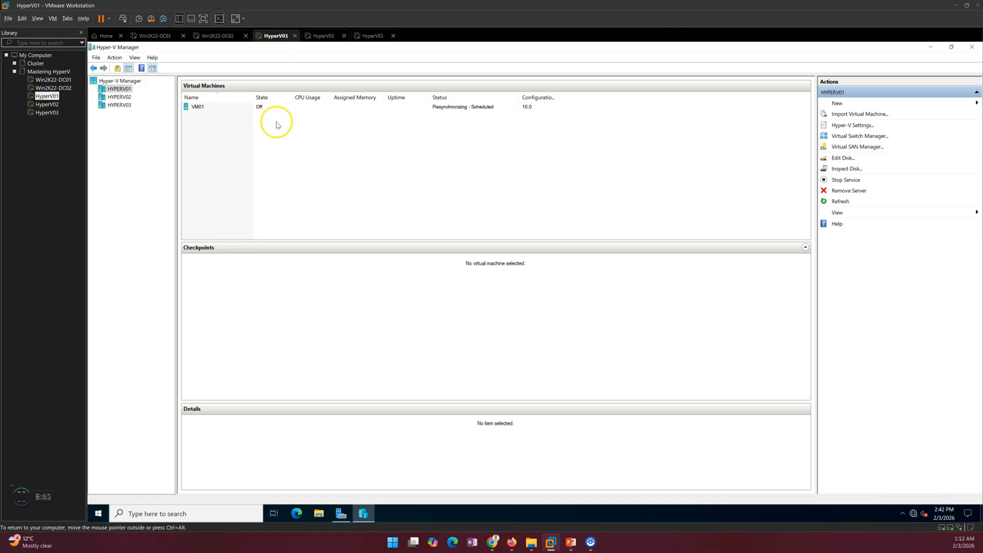
click(224, 112)
right_click(224, 112)
click(378, 140)
click(323, 36)
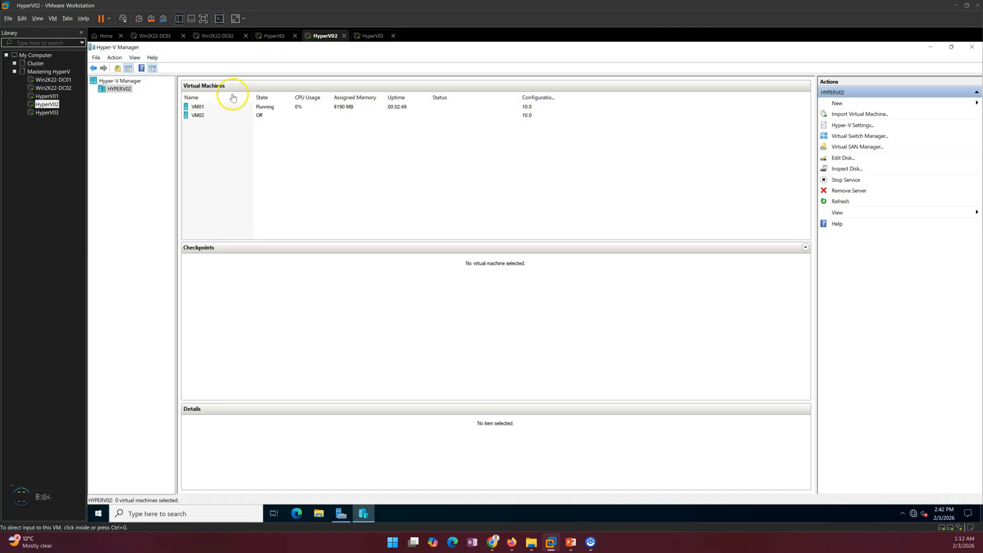
right_click(215, 109)
mouse_move(247, 139)
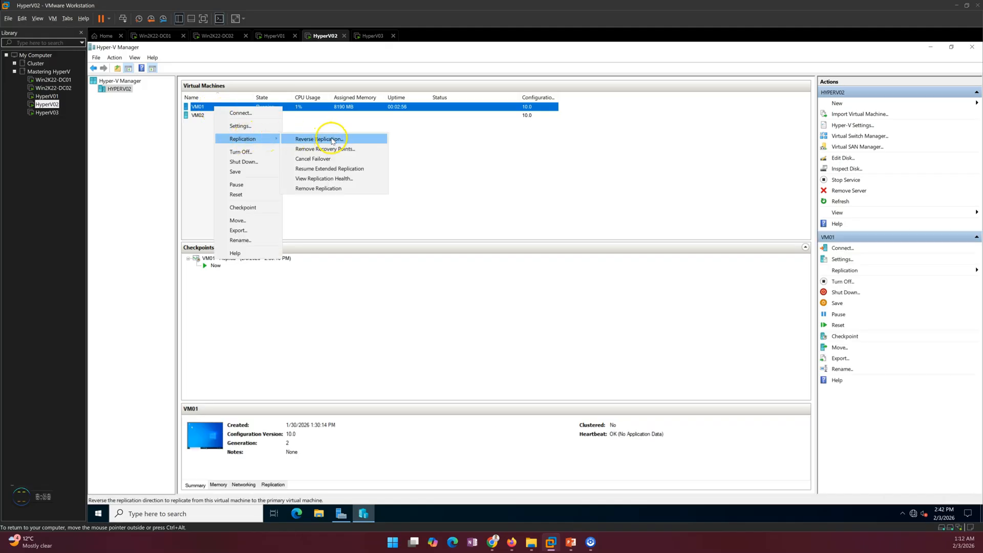
- Reverse VM01's replication to HyperV01 over Kerberos port 80 every 30 seconds, sending the initial copy over the network
click(348, 142)
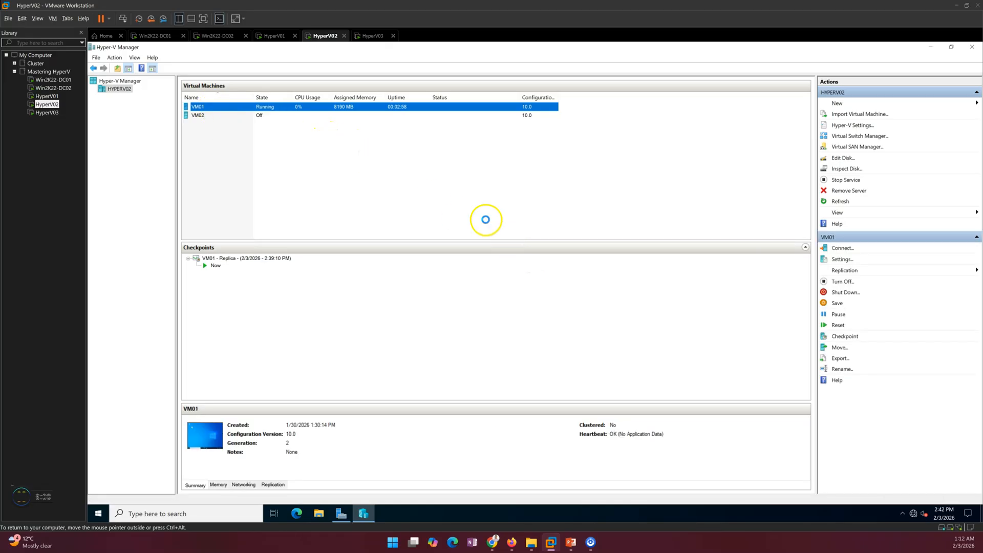
click(594, 380)
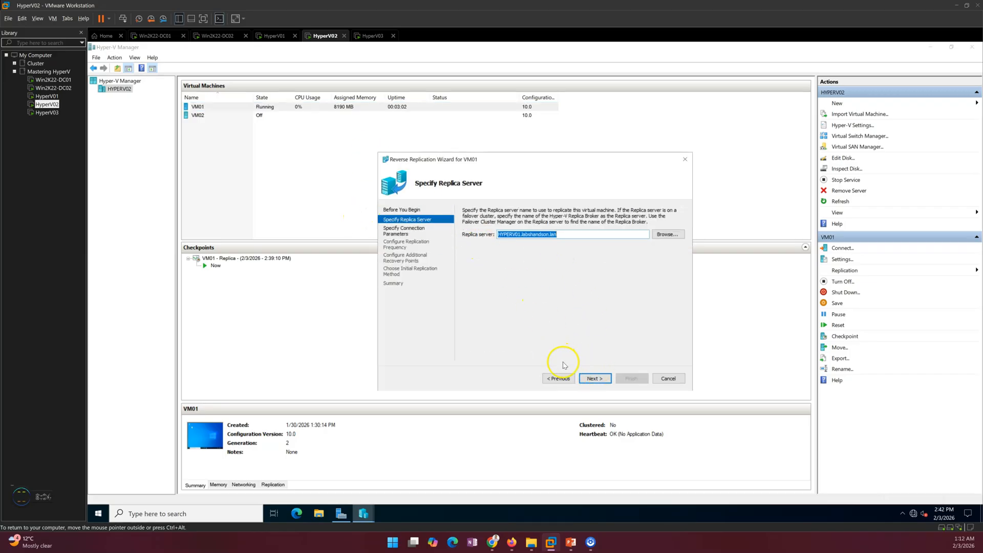
click(594, 379)
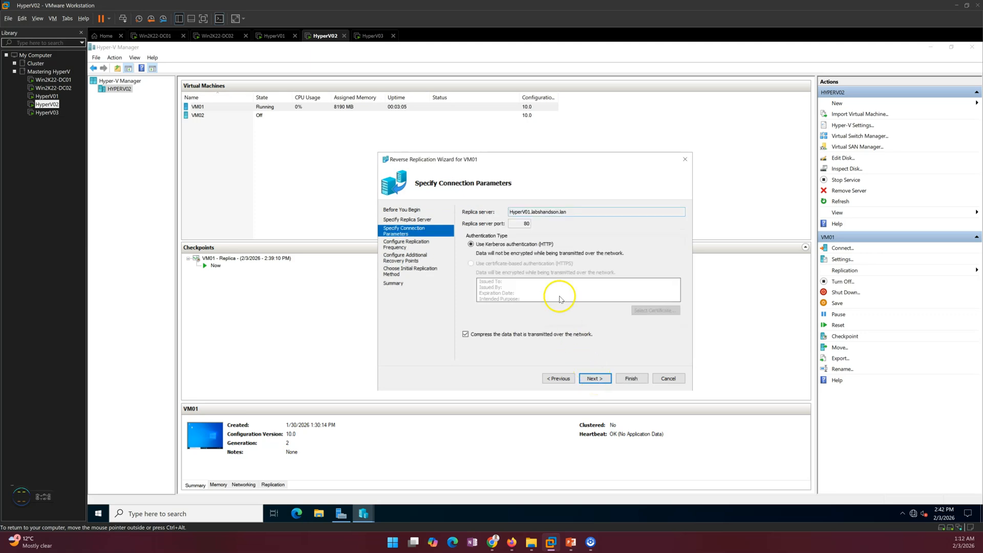
click(597, 379)
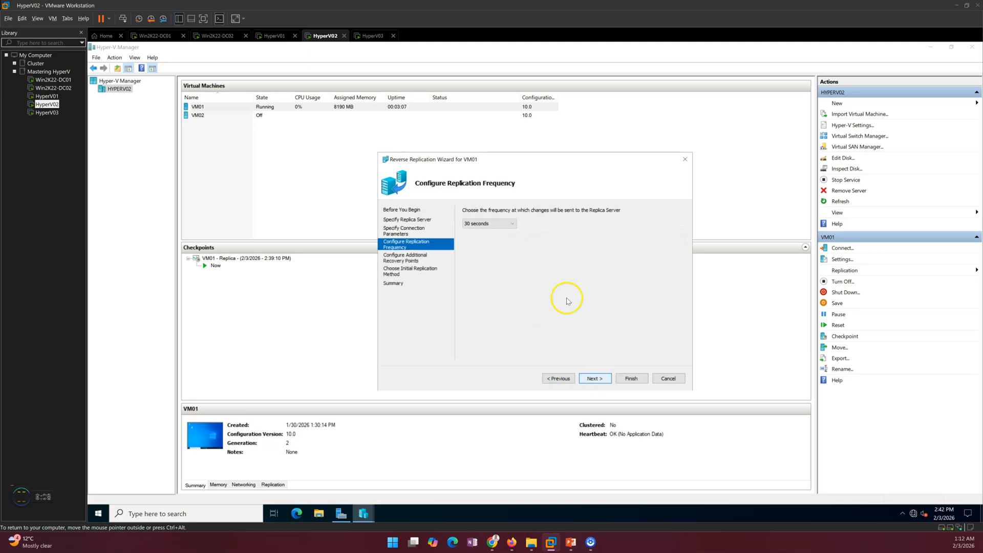
click(595, 379)
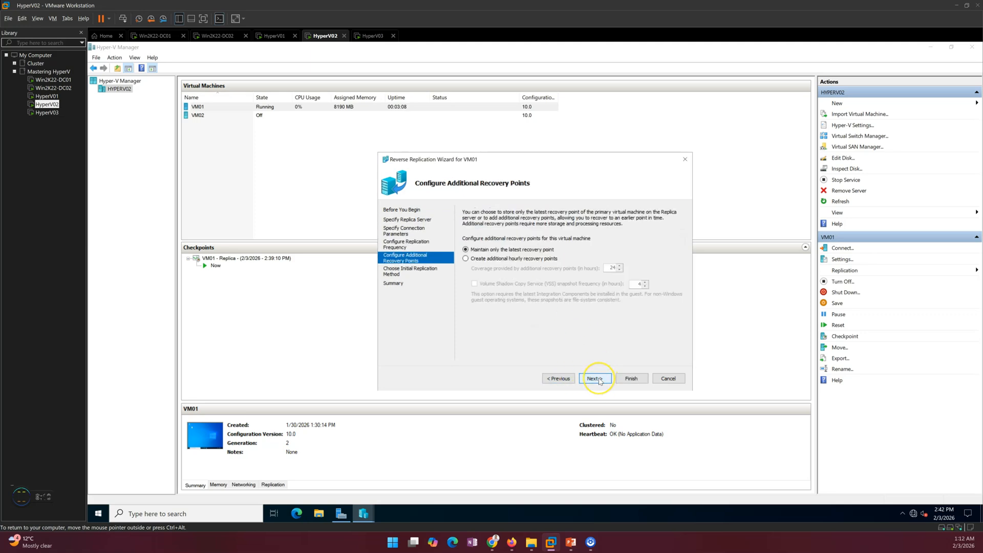
click(596, 379)
click(595, 379)
click(630, 378)
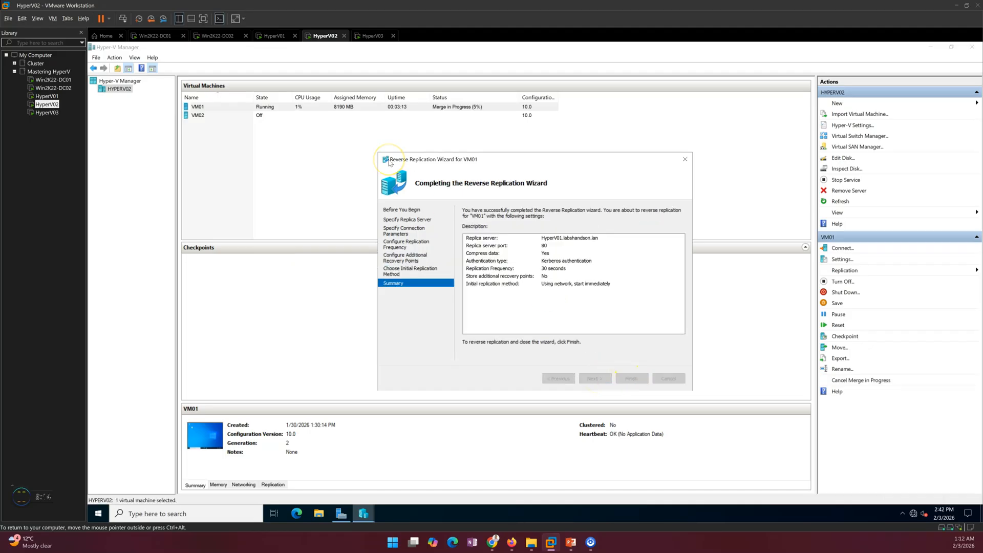
click(398, 108)
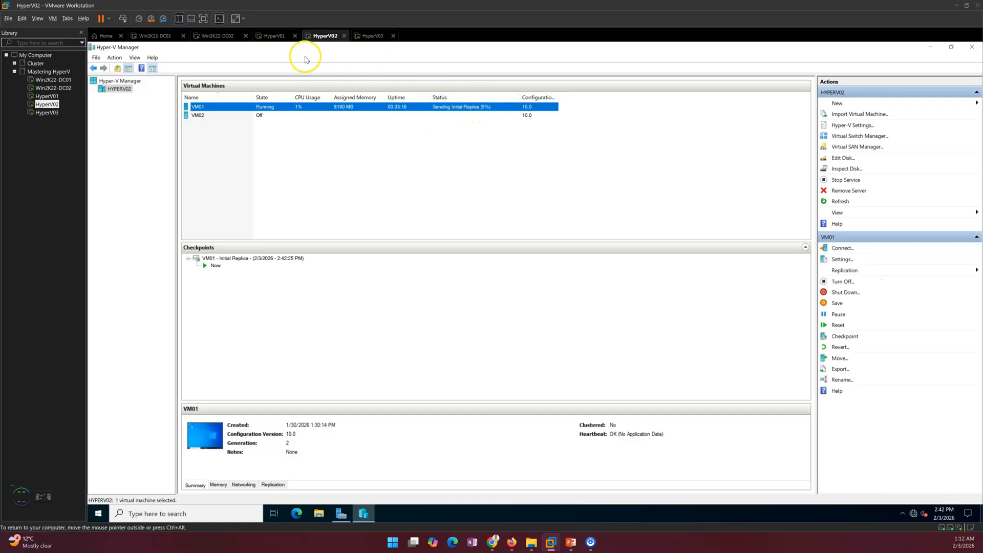
click(268, 34)
- Check VM01's receiving status on HyperV01 by sorting the VM list, then return to HyperV02
click(279, 98)
click(271, 110)
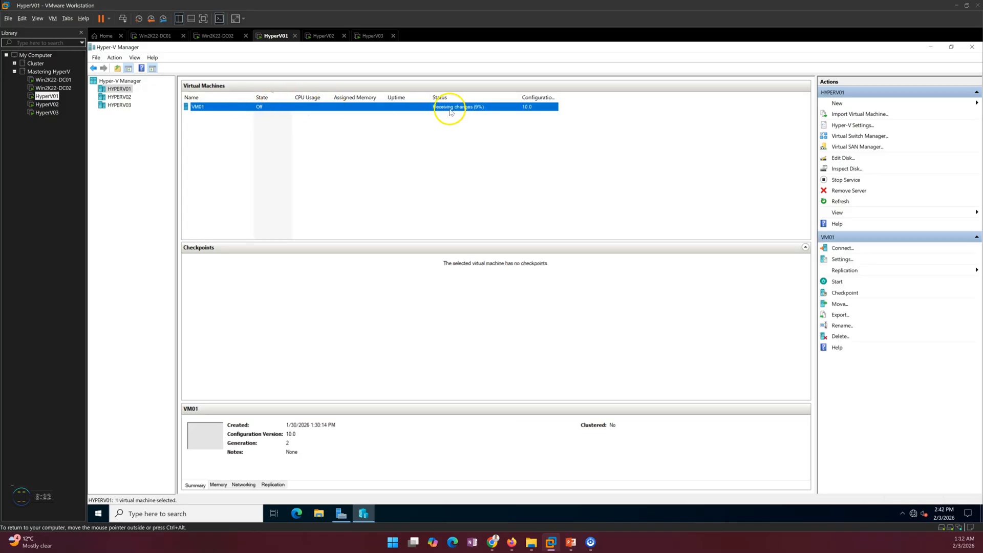
click(241, 99)
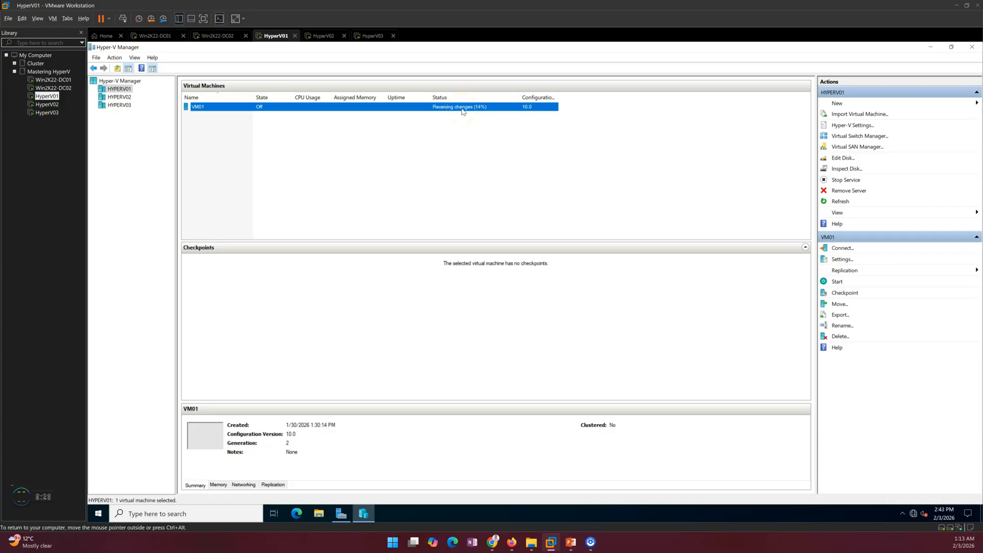
click(323, 37)
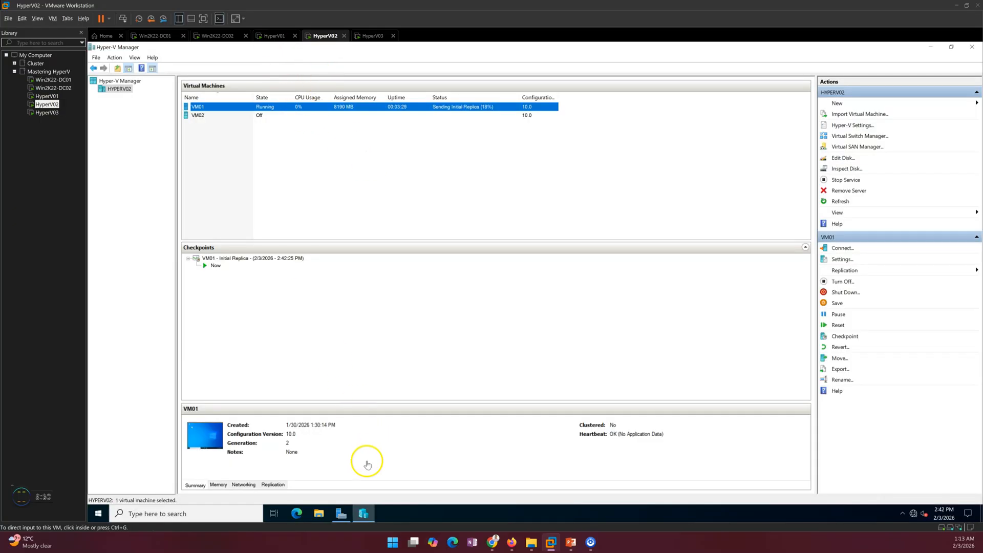
- Connect to VM01's console on HyperV02 and position the window
click(232, 106)
right_click(234, 104)
click(617, 206)
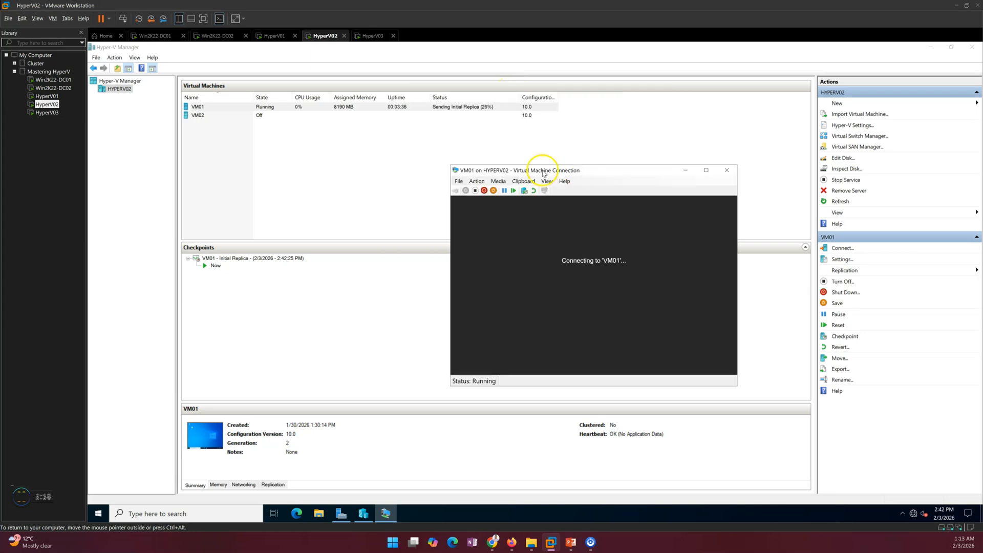
drag(573, 173, 503, 155)
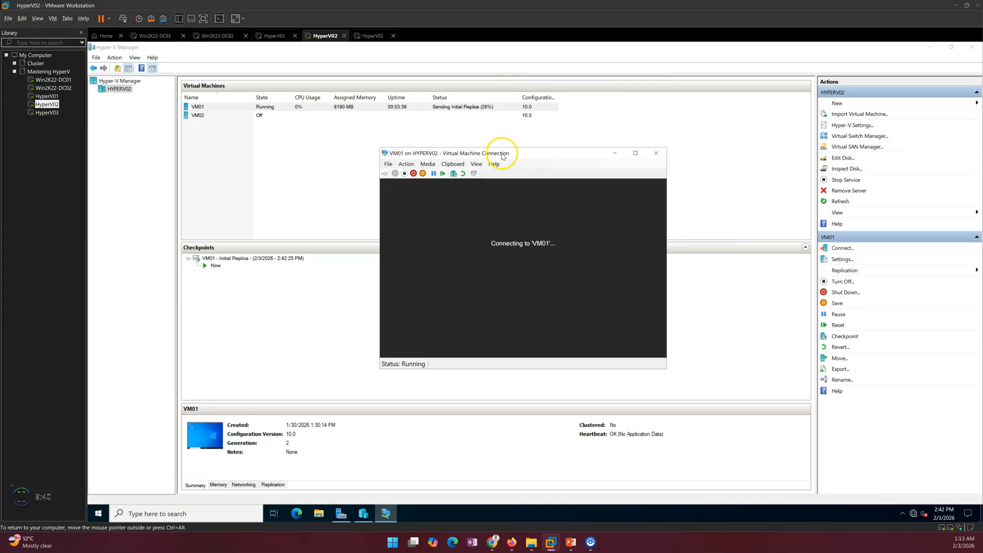
- Look through VM01's replication menu on both HyperV02 and HyperV01
click(222, 110)
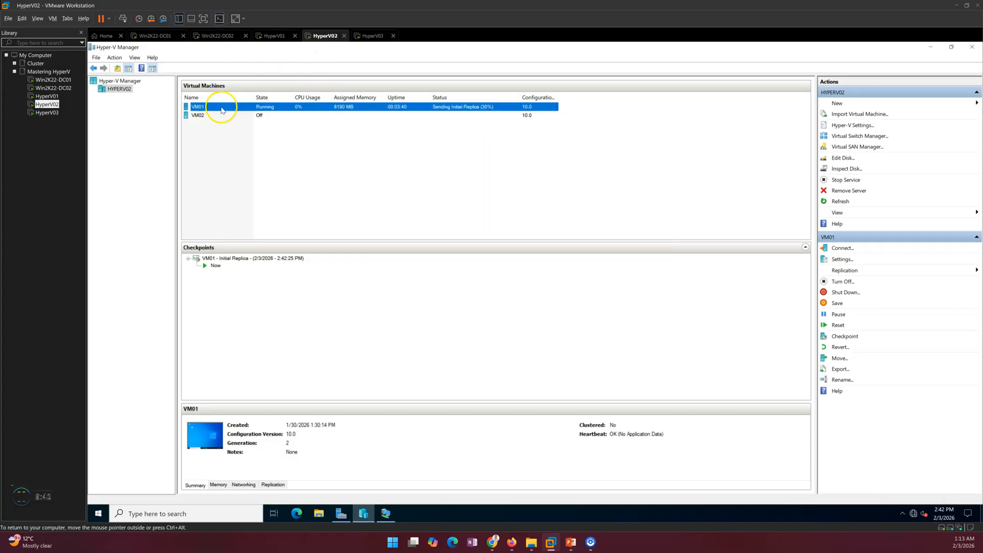
right_click(243, 112)
mouse_move(270, 142)
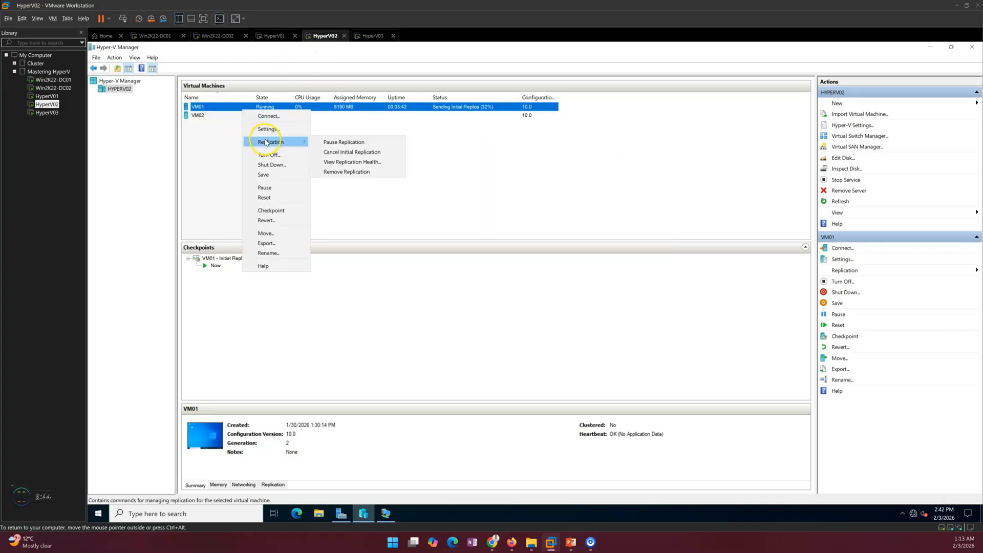
click(343, 152)
click(270, 35)
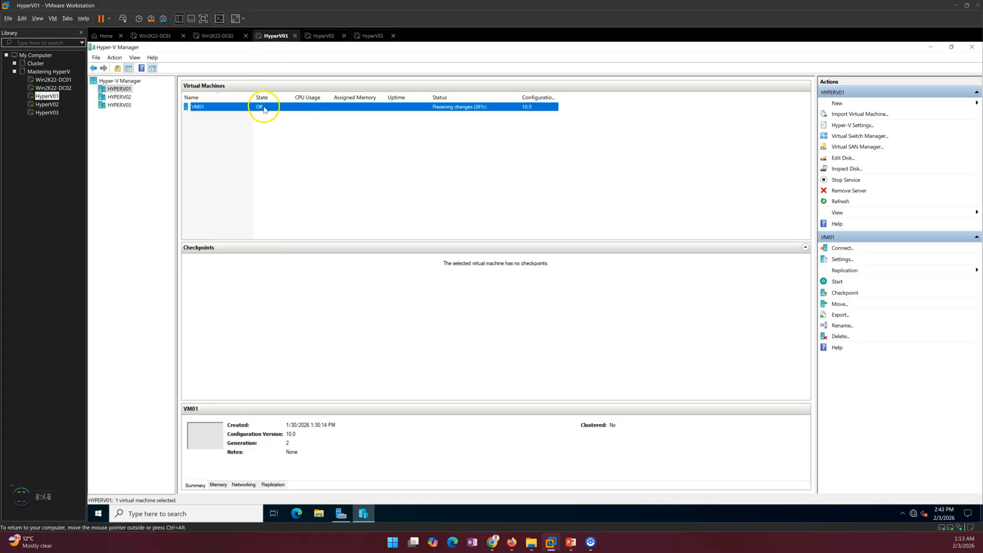
right_click(267, 111)
mouse_move(300, 141)
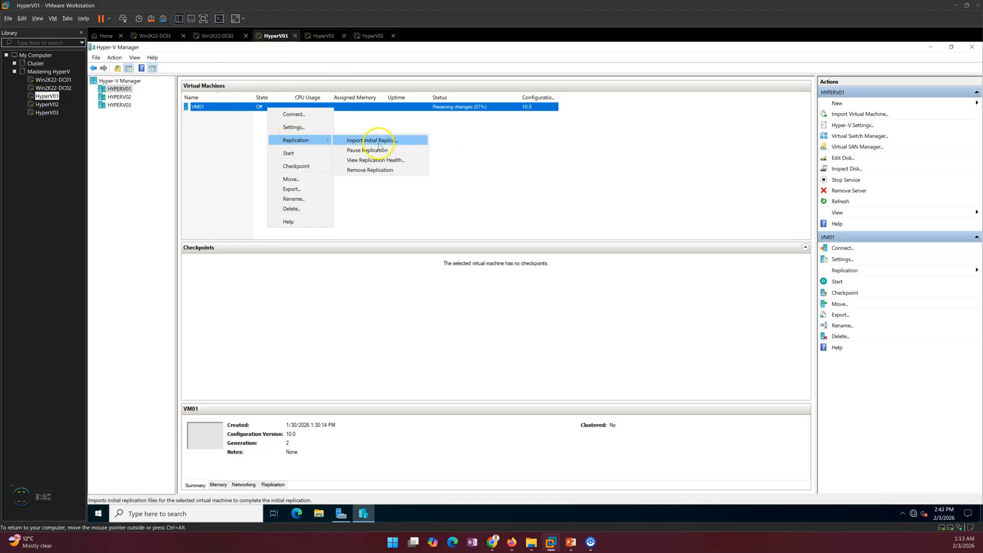
click(325, 36)
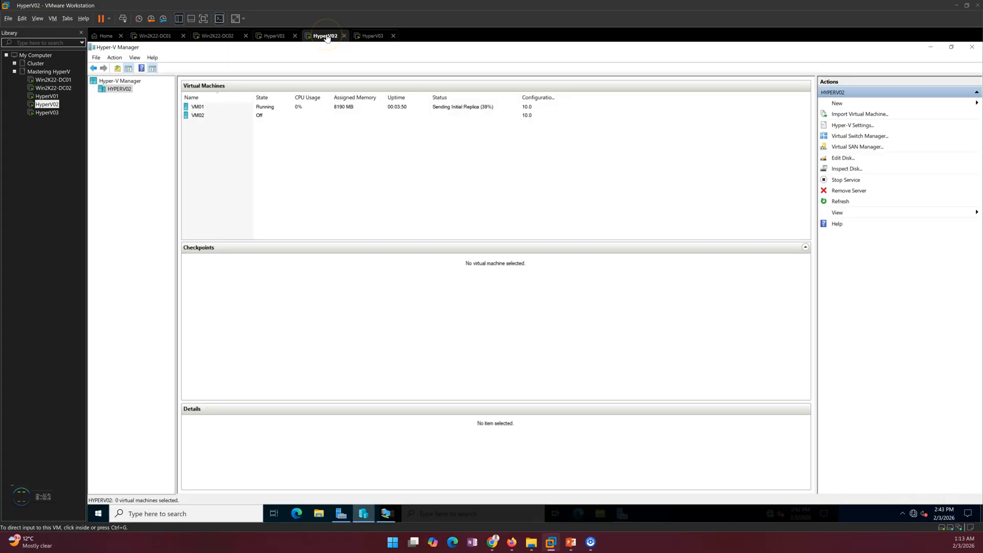
- Reposition the VM01 console window, then select VM01 on HyperV01
click(386, 514)
drag(525, 156, 453, 81)
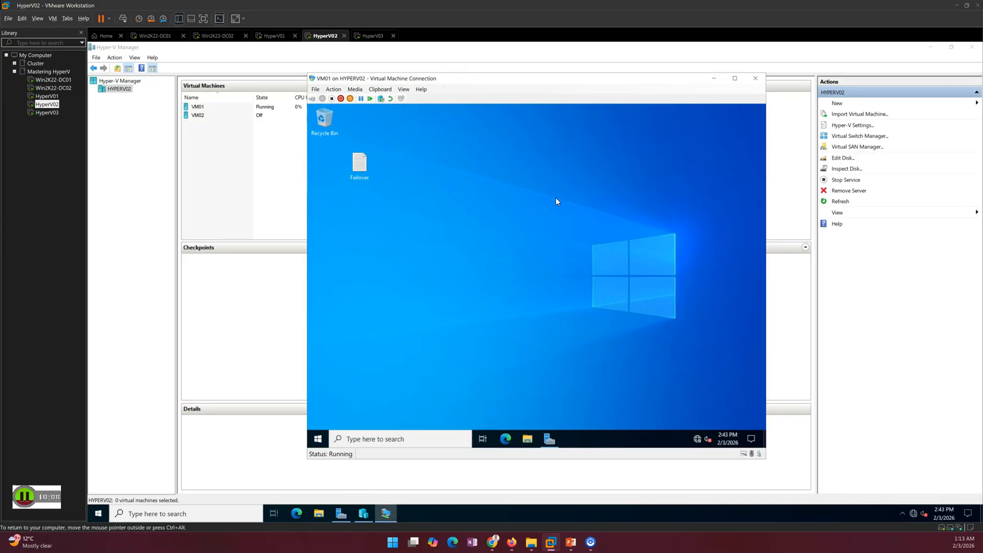
drag(446, 78, 495, 111)
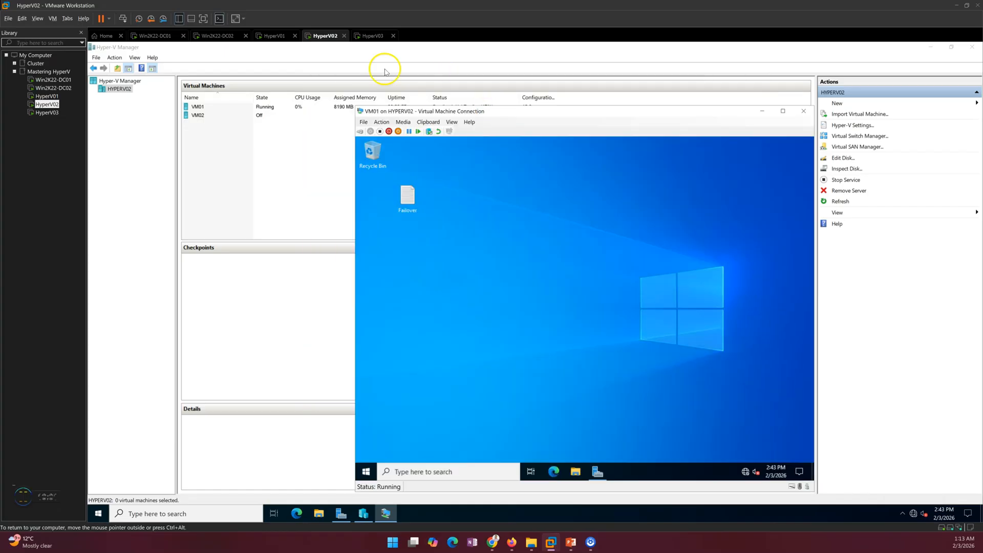
click(272, 35)
click(239, 107)
right_click(238, 107)
click(263, 123)
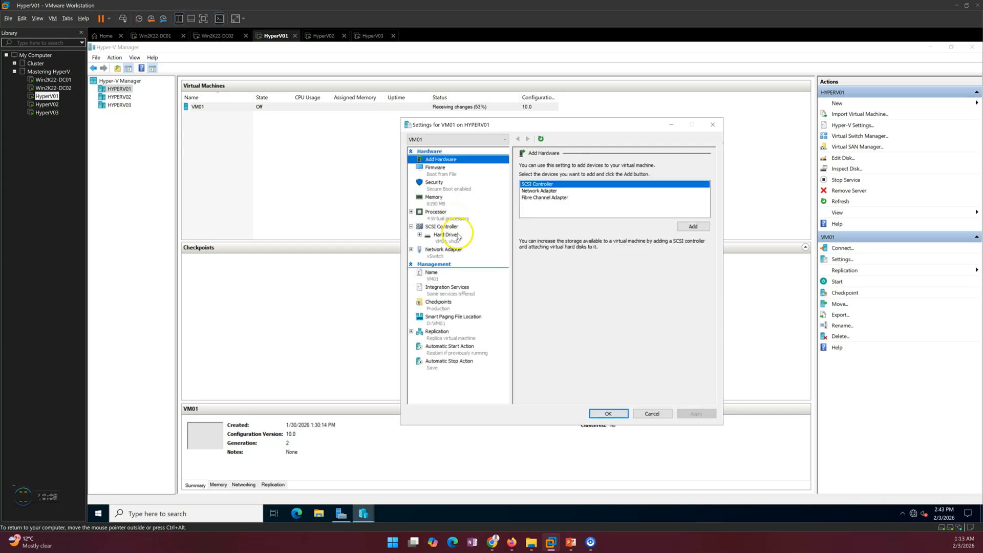
click(446, 235)
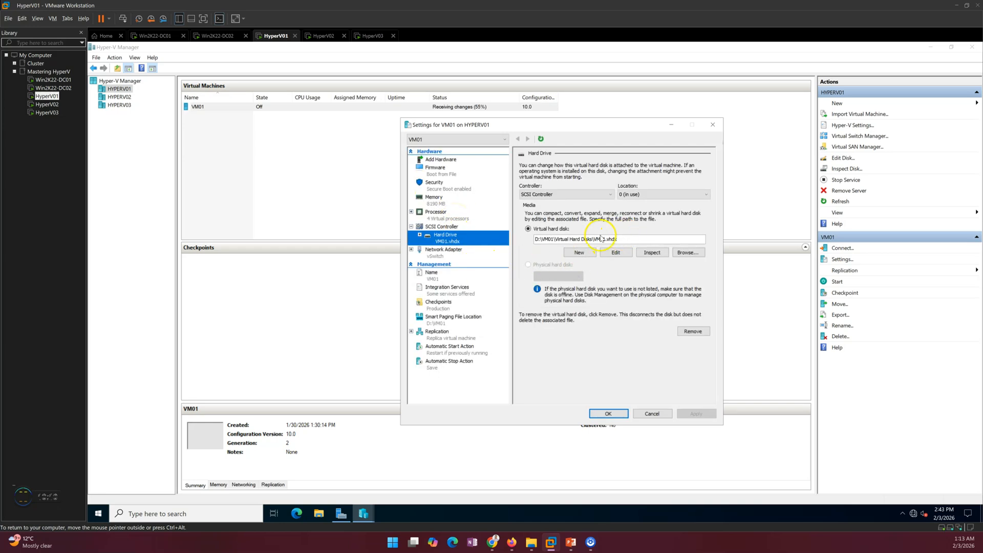
drag(620, 239, 510, 232)
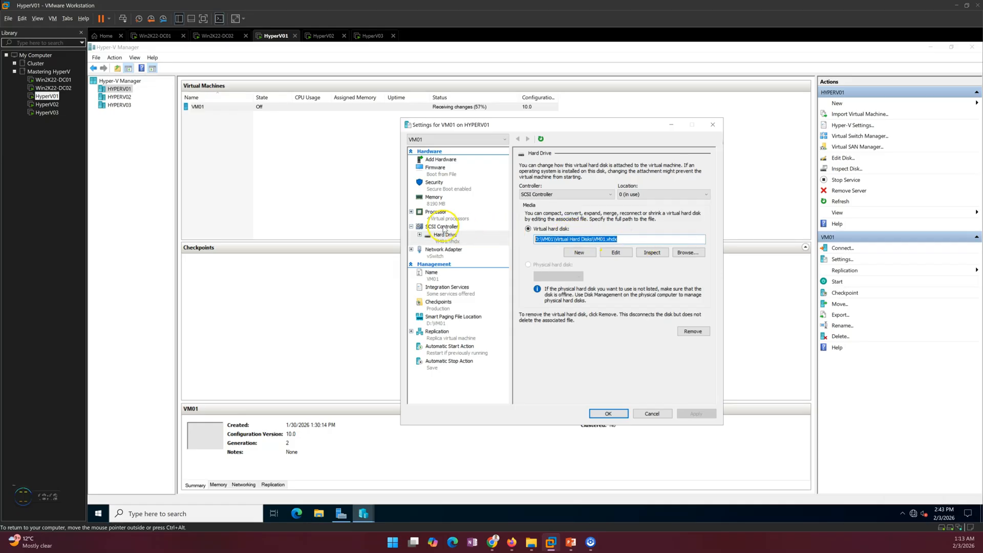
click(440, 215)
click(445, 241)
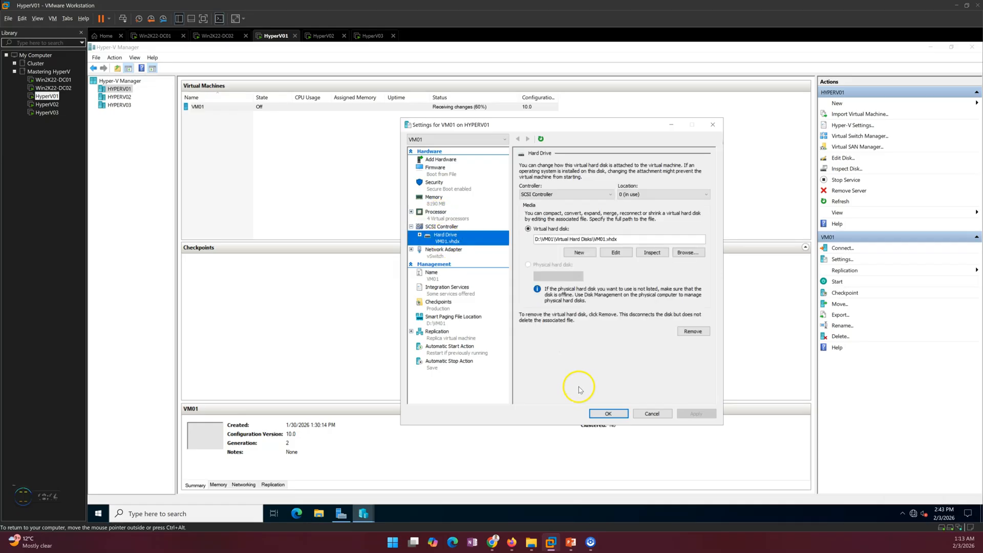
click(608, 414)
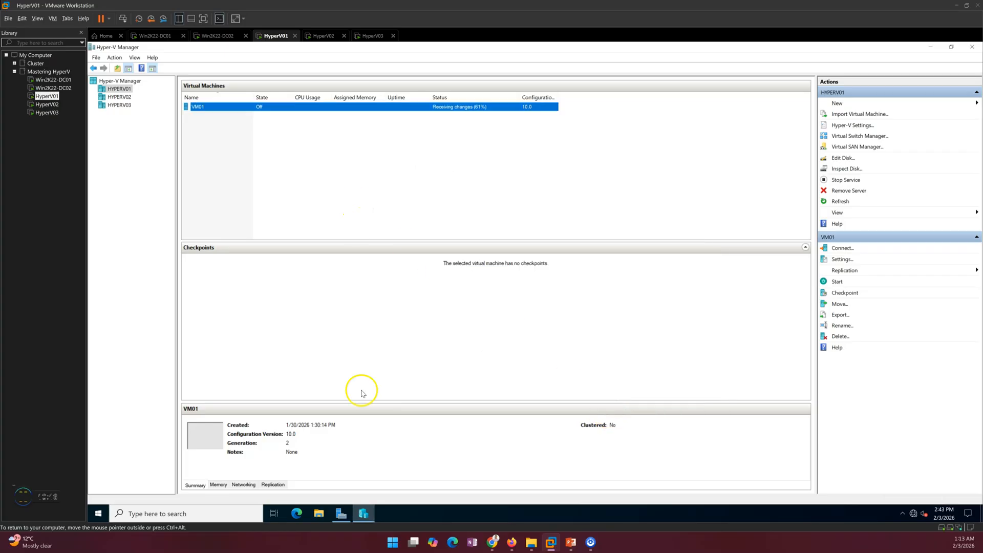
- Open File Explorer and look inside D:\VM01\Virtual Hard Disks on the HyperV-Data drive
click(324, 514)
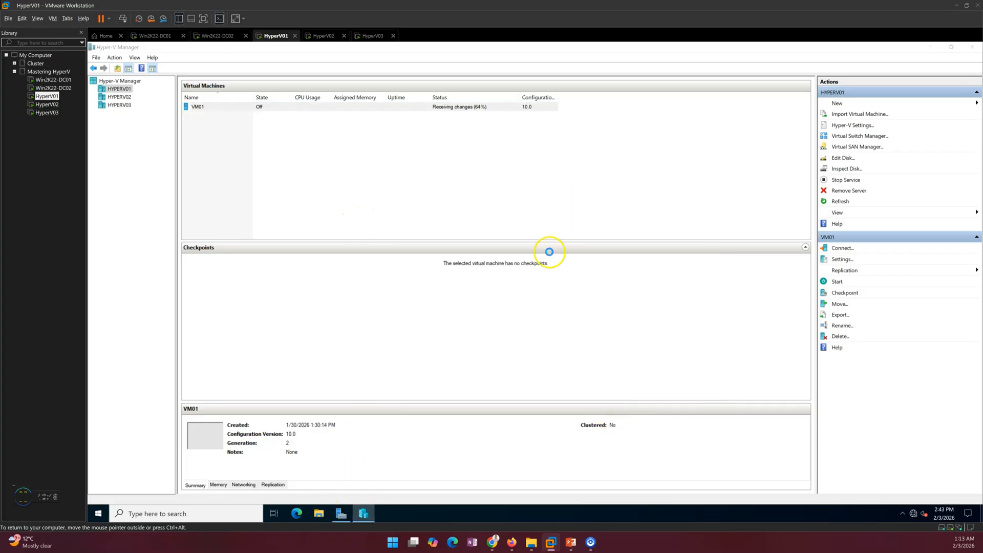
click(389, 243)
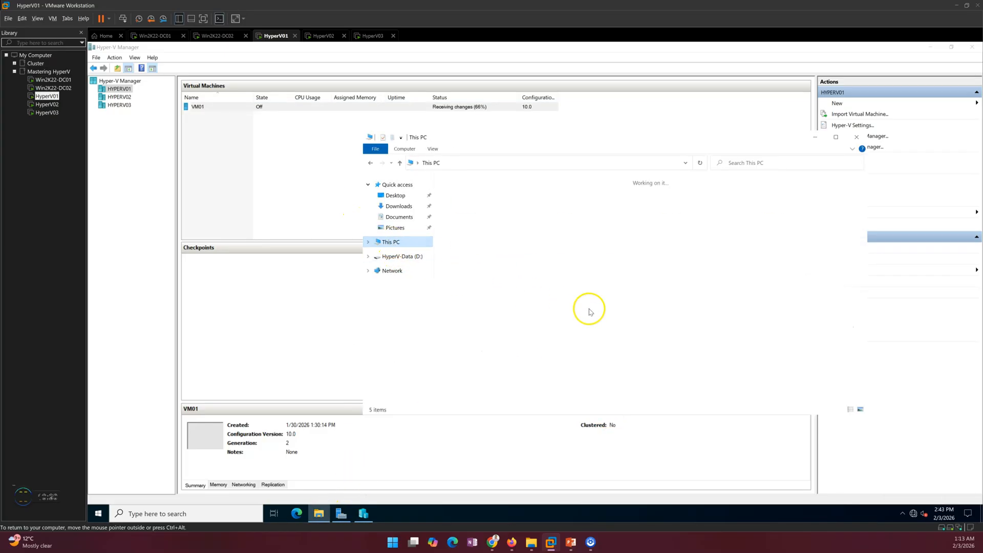
double_click(603, 291)
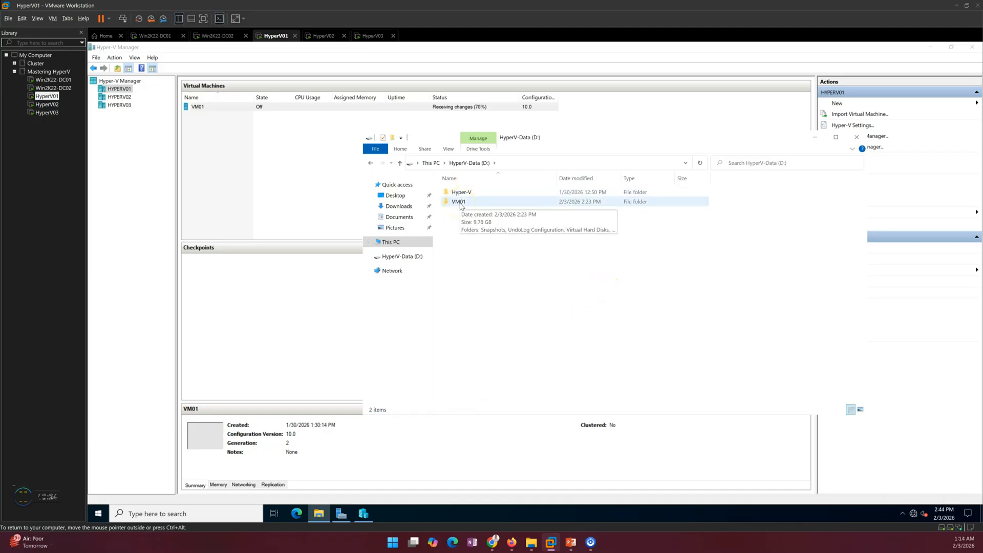
double_click(460, 206)
double_click(475, 214)
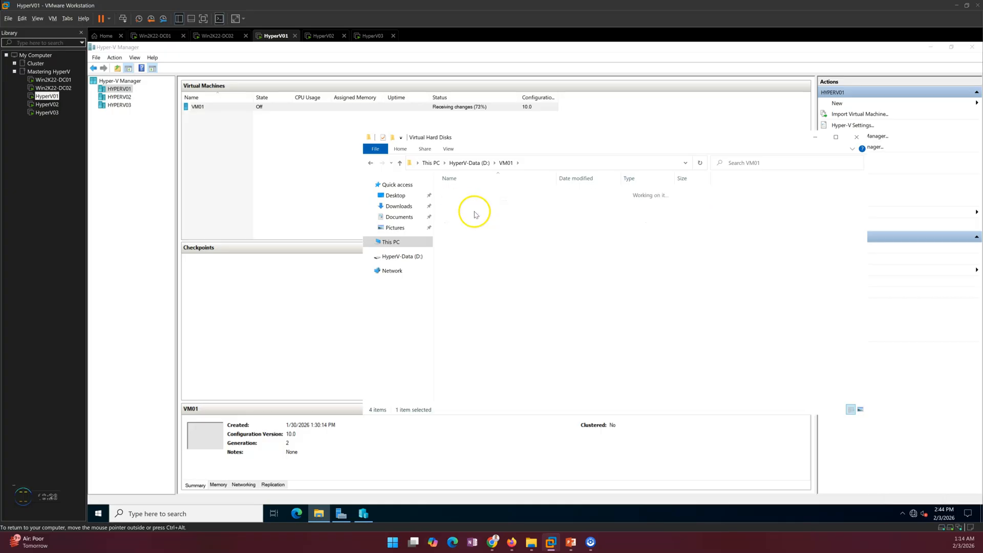
click(554, 178)
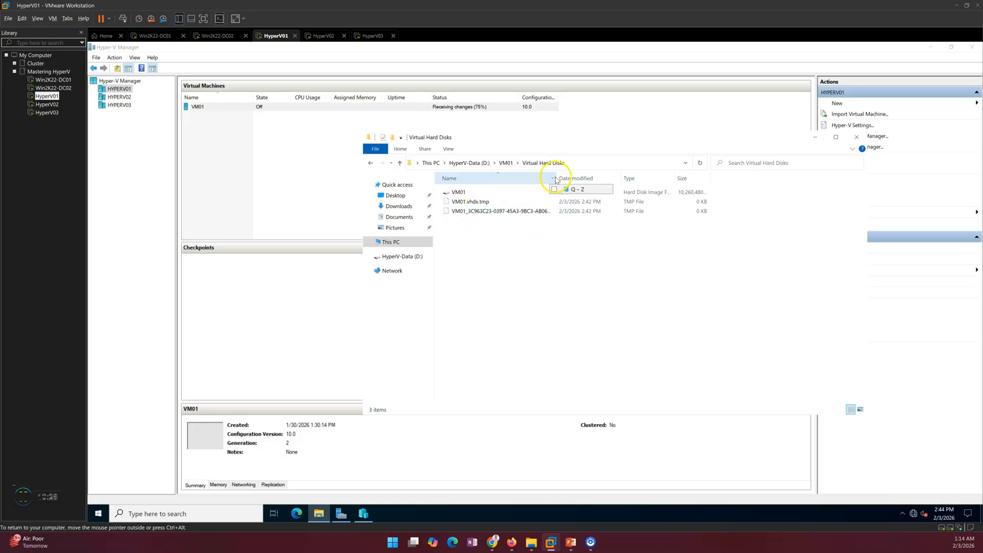
click(371, 163)
drag(527, 141, 481, 147)
click(461, 279)
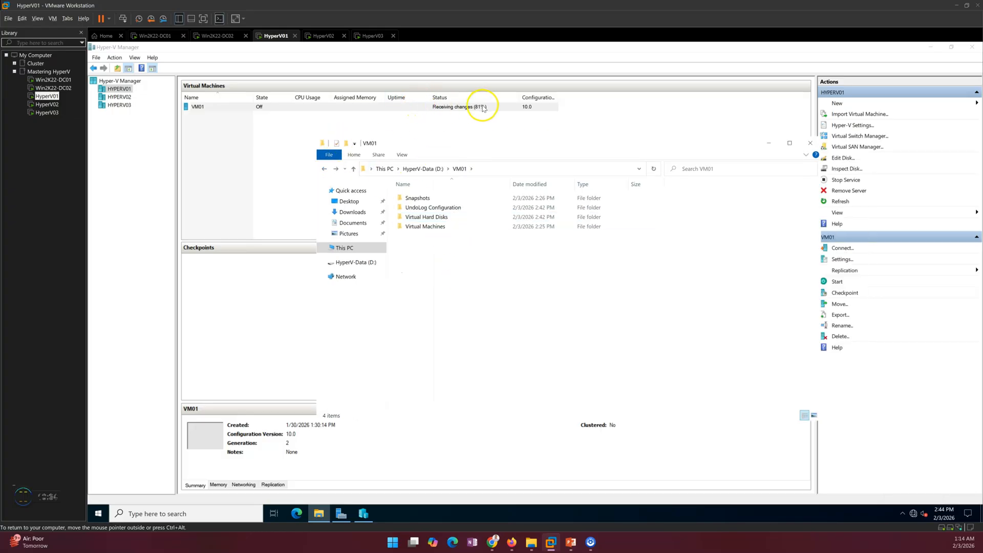
- Browse D:\Hyper-V\Virtual Hard Disks\Hyper-V Replica\Virtual hard disks into the empty GUID folder
click(431, 169)
double_click(415, 200)
double_click(418, 200)
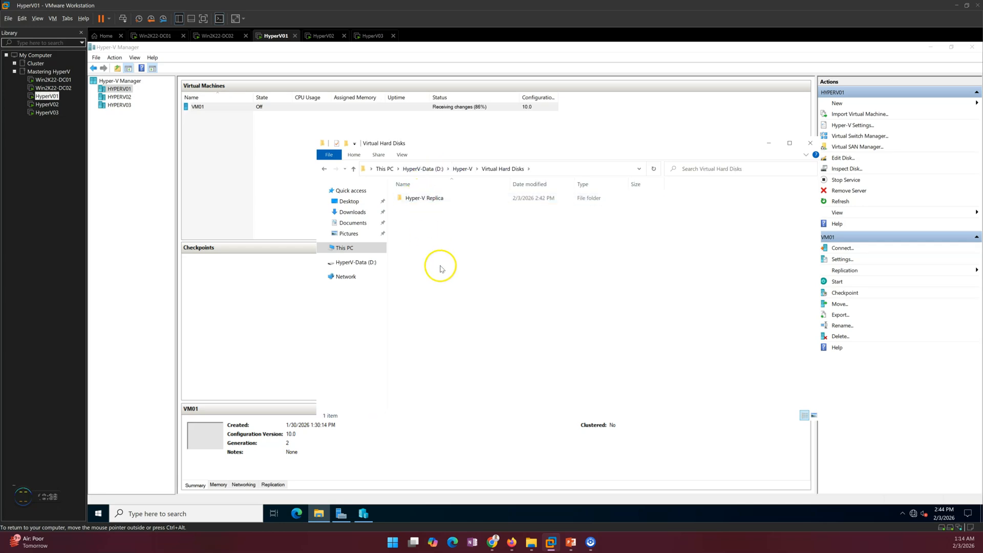
double_click(434, 200)
double_click(435, 201)
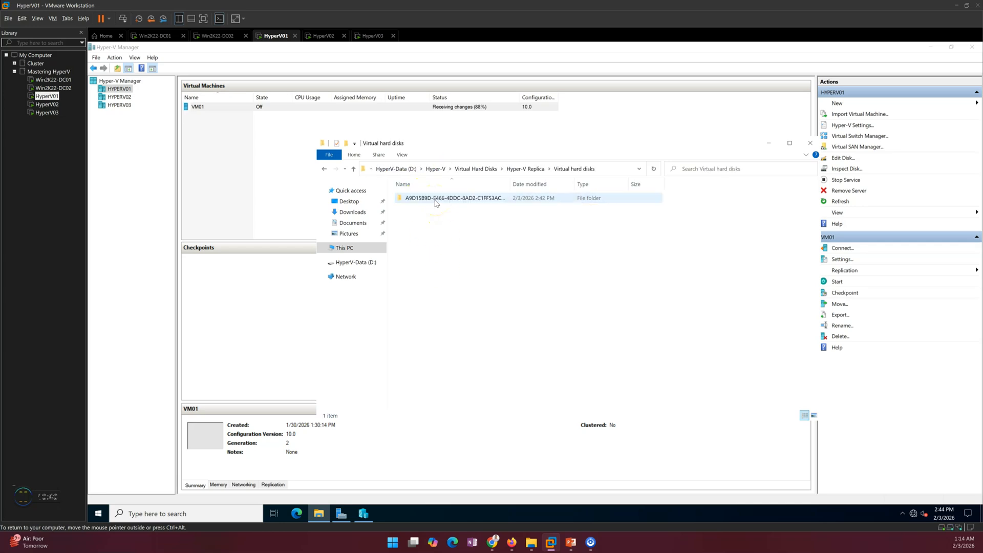
double_click(440, 200)
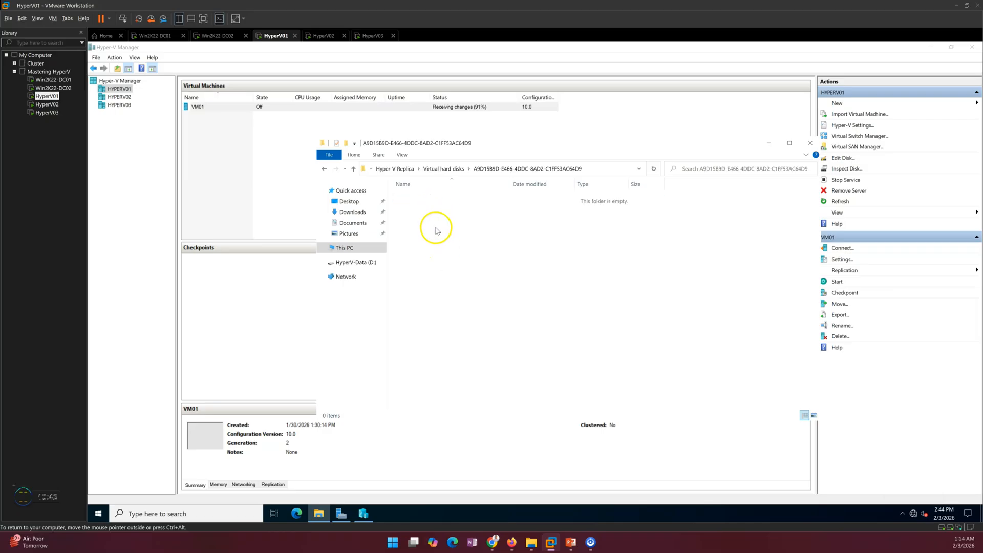
- Navigate back up through the D: drive to This PC
click(439, 169)
click(410, 171)
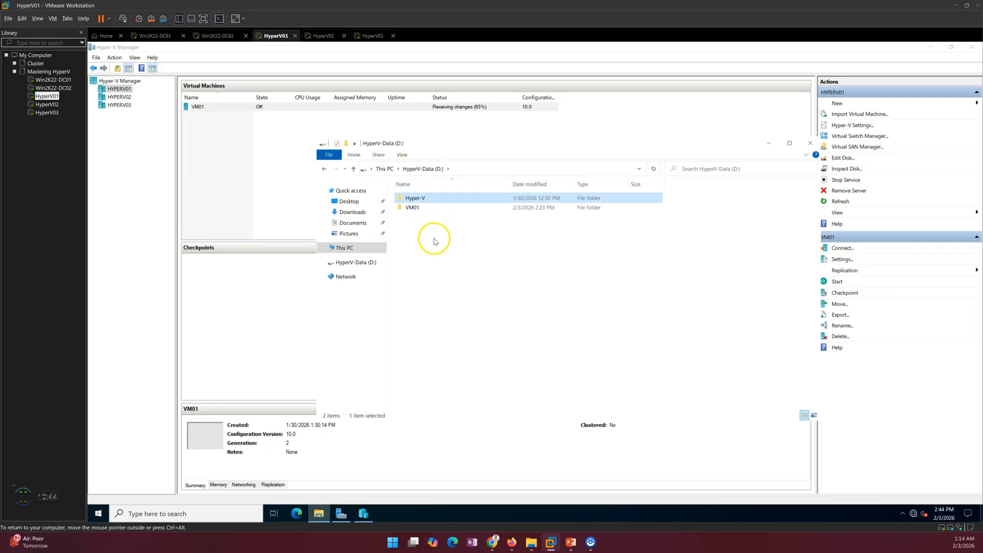
click(384, 169)
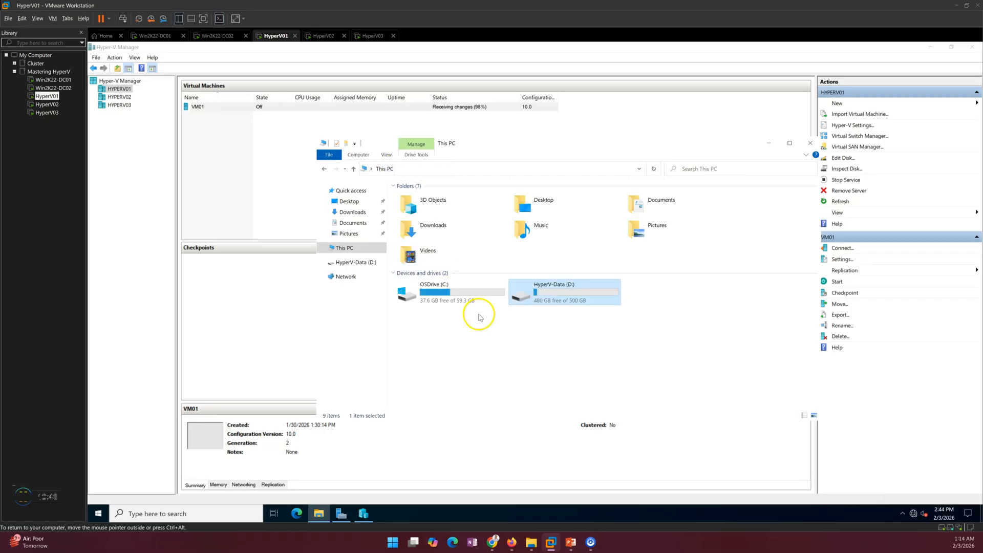
click(516, 353)
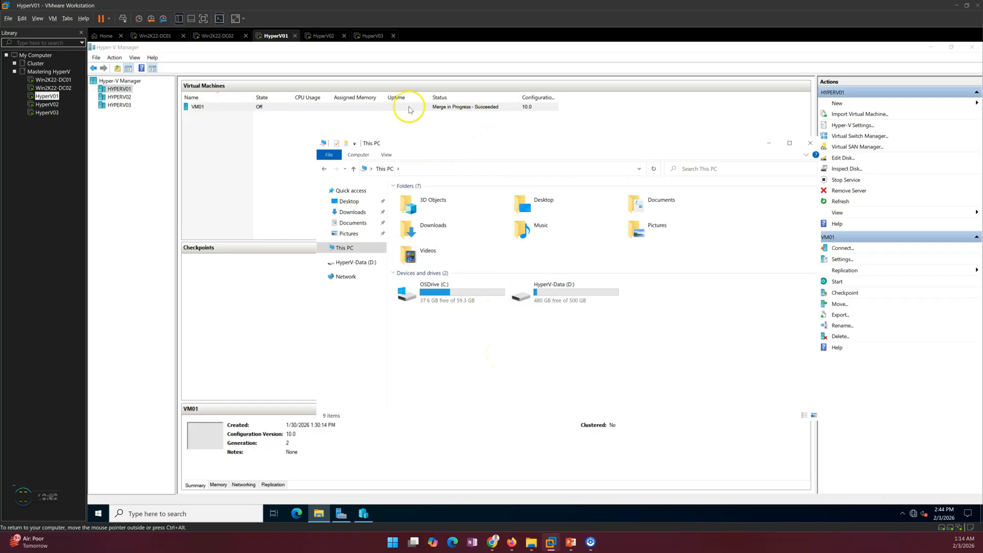
- View VM01's replication health on HyperV01, showing Replica mode and Normal health, then close it
right_click(259, 108)
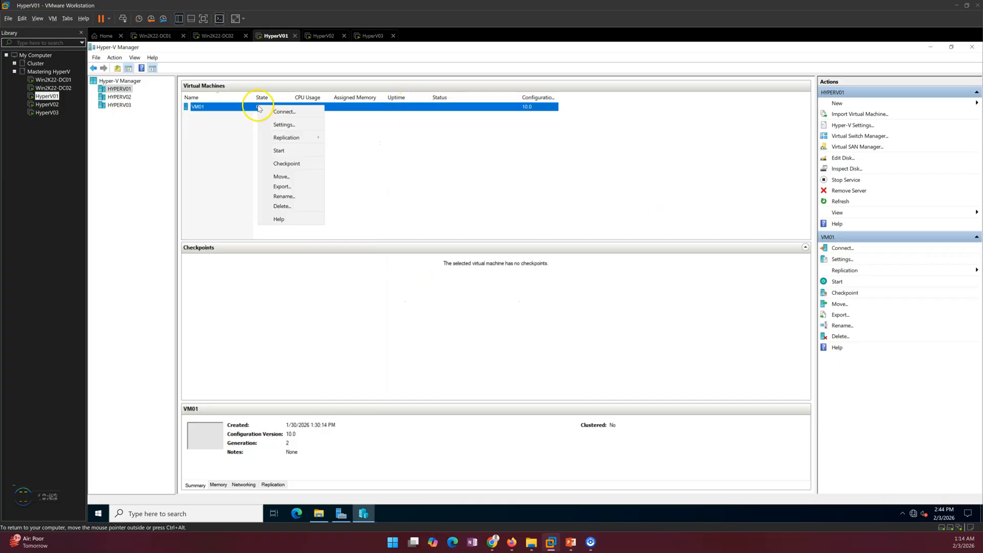
mouse_move(285, 136)
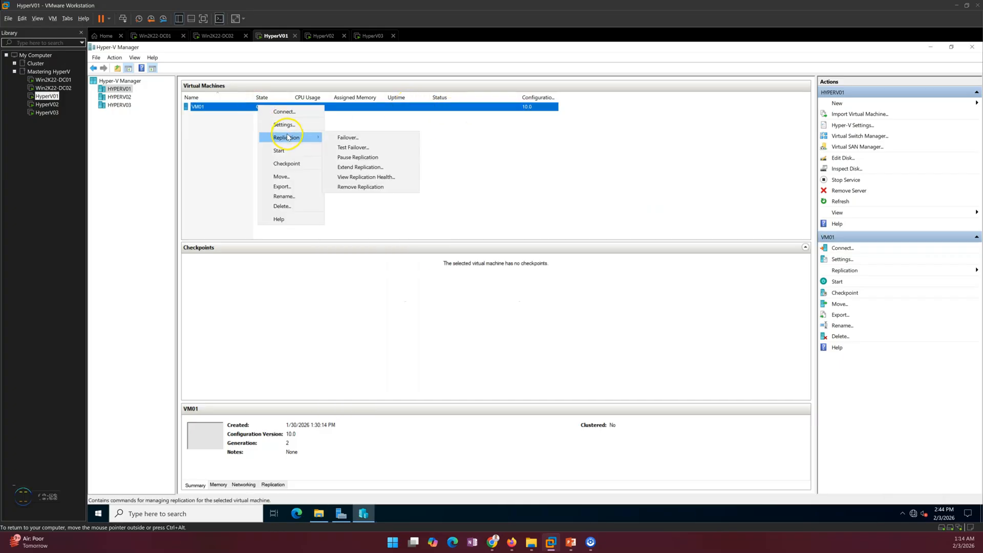
click(365, 178)
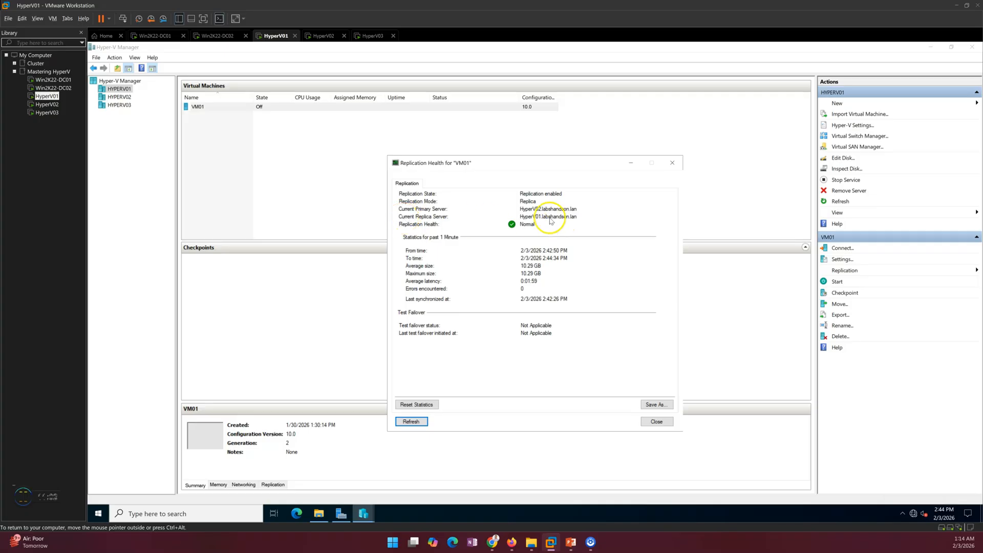
click(662, 422)
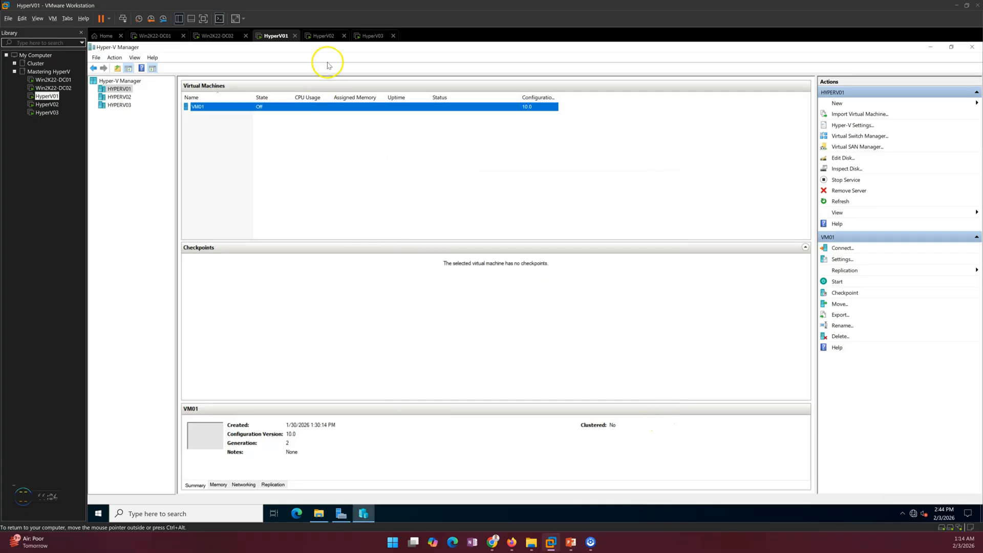
click(323, 36)
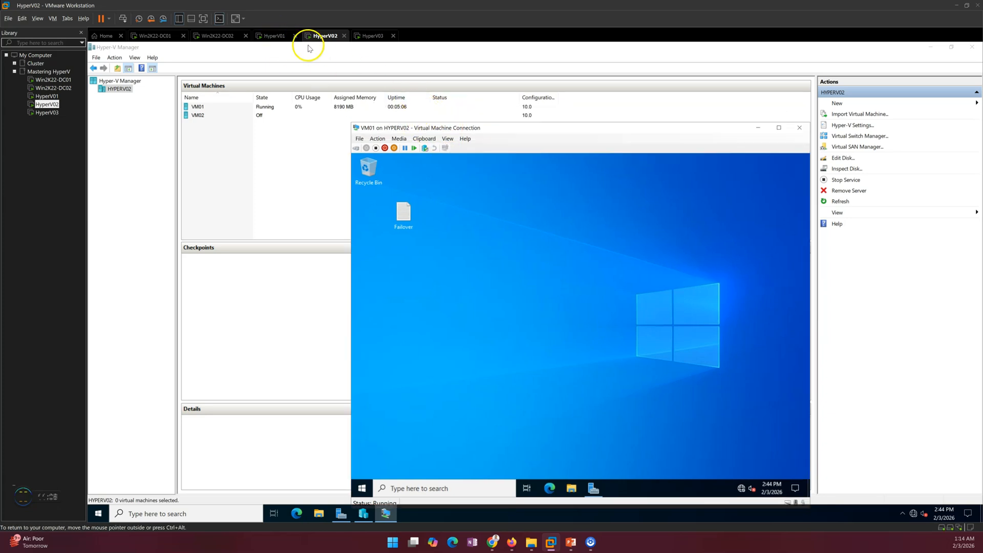
- Open File Explorer on HyperV01 to the HyperV-Data (D:) drive
click(276, 36)
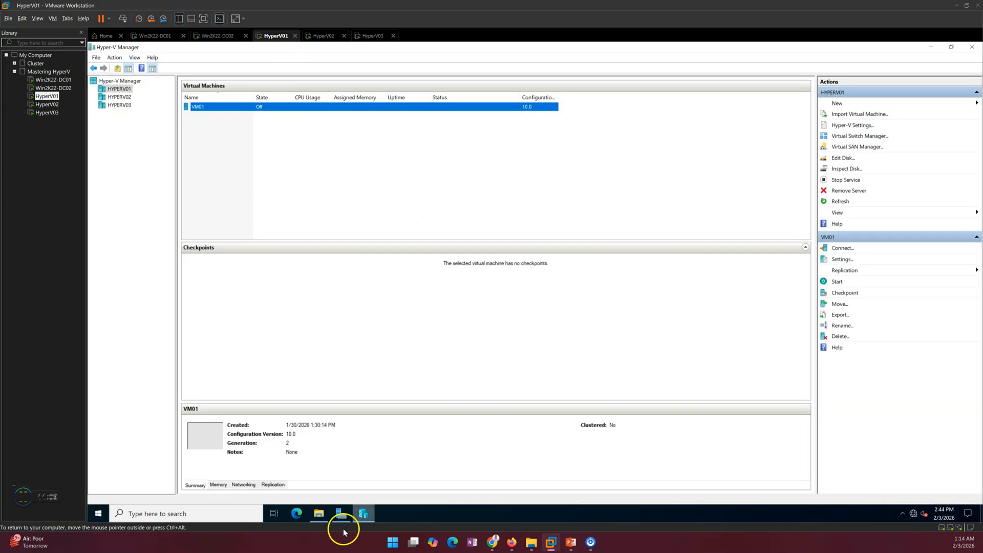
click(318, 514)
double_click(568, 293)
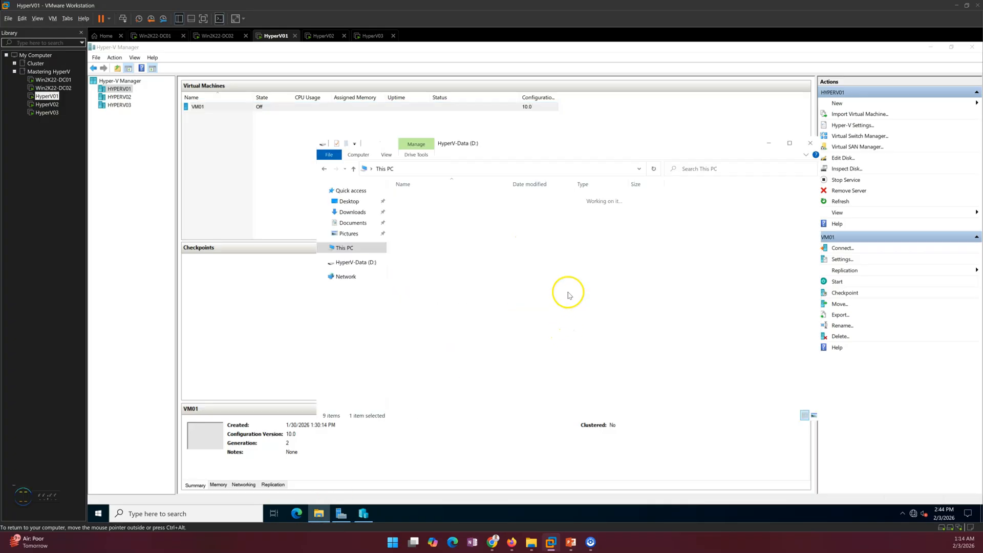
- Open VM01's hard drive settings and select its path D:\VM01\Virtual Hard Disks\VM01.vhdx
click(220, 107)
right_click(222, 106)
click(252, 125)
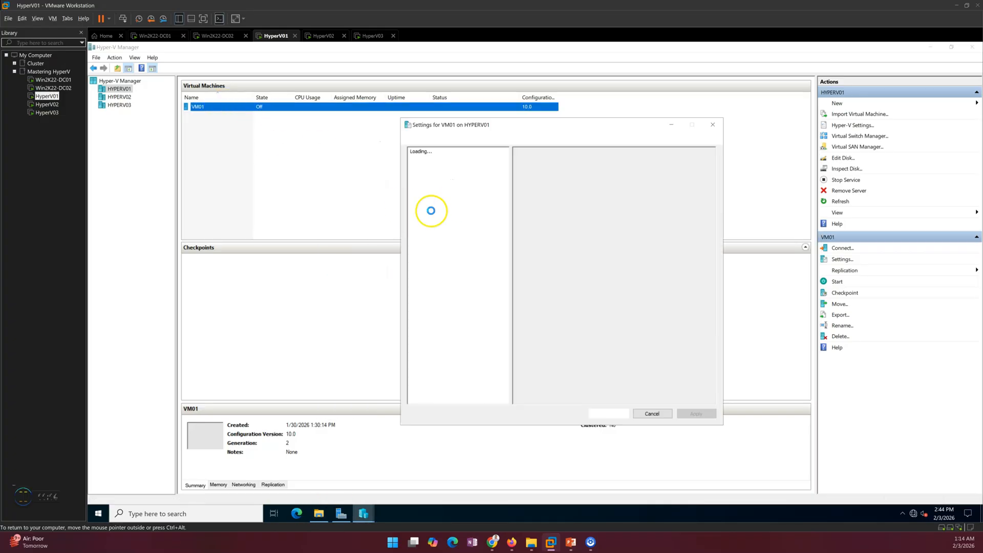
click(453, 241)
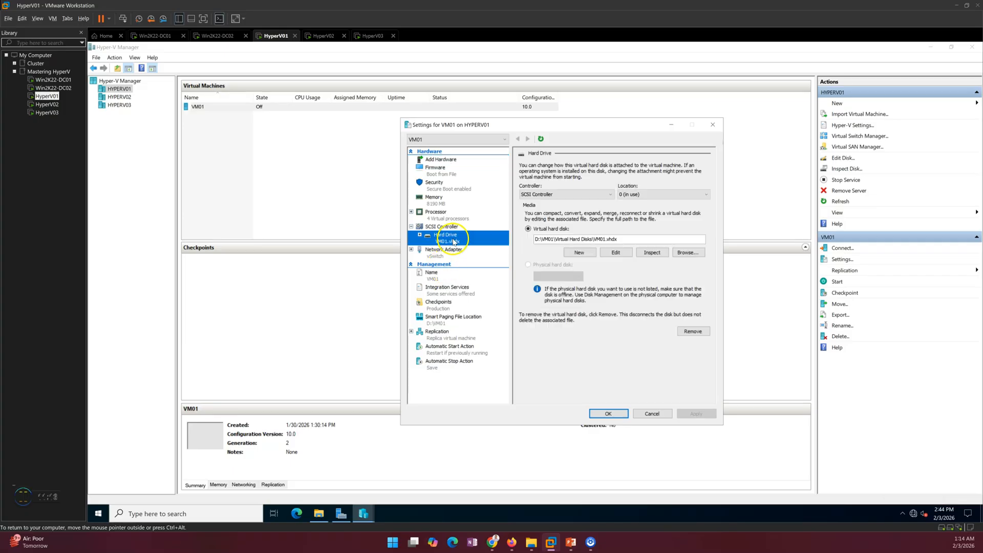
drag(619, 239, 529, 239)
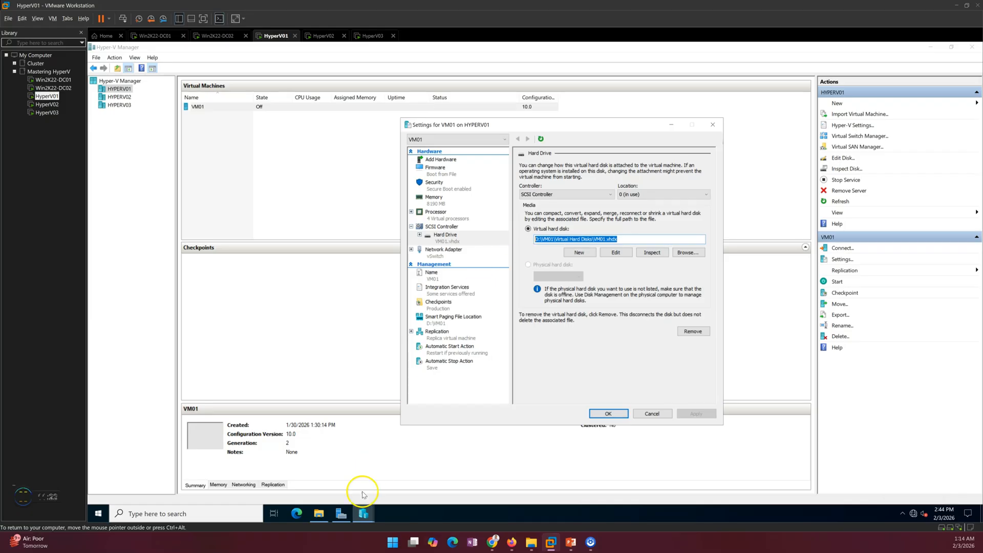
- Browse D:\Hyper-V\Virtual Hard Disks\Hyper-V Replica\Virtual hard disks into the GUID disk folder
click(318, 514)
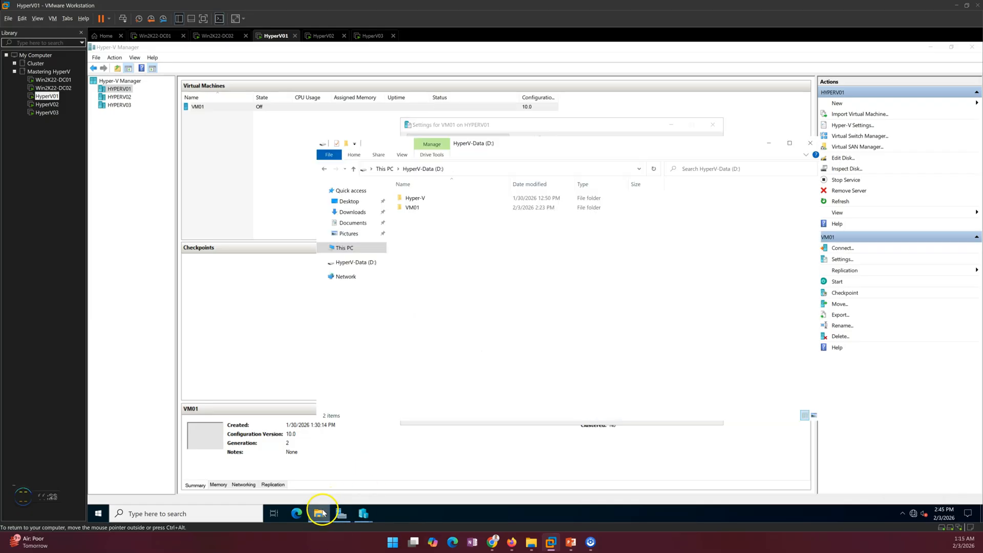
double_click(415, 198)
double_click(422, 198)
double_click(429, 199)
double_click(428, 199)
double_click(439, 198)
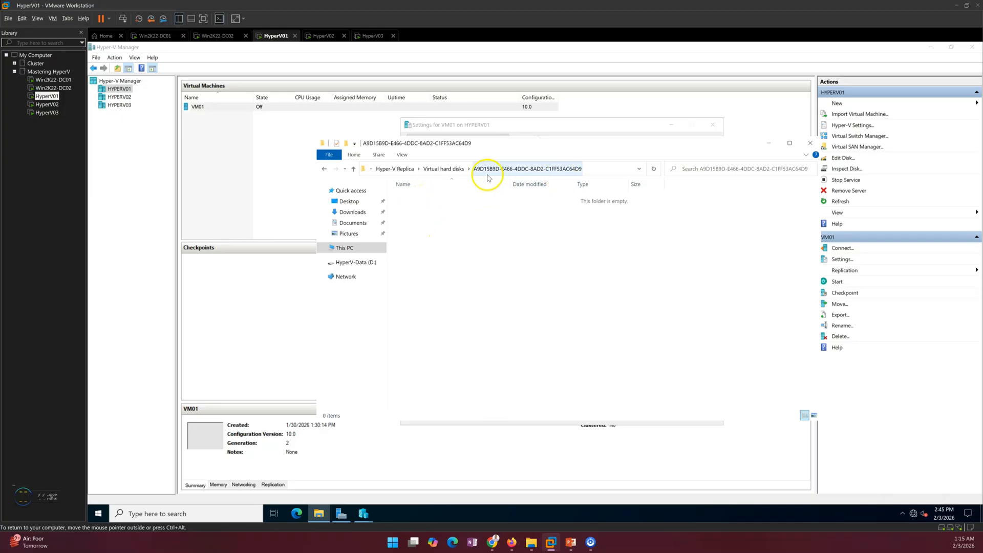
- Go back up to the D: drive and briefly open the VM01 folder
click(440, 169)
click(401, 169)
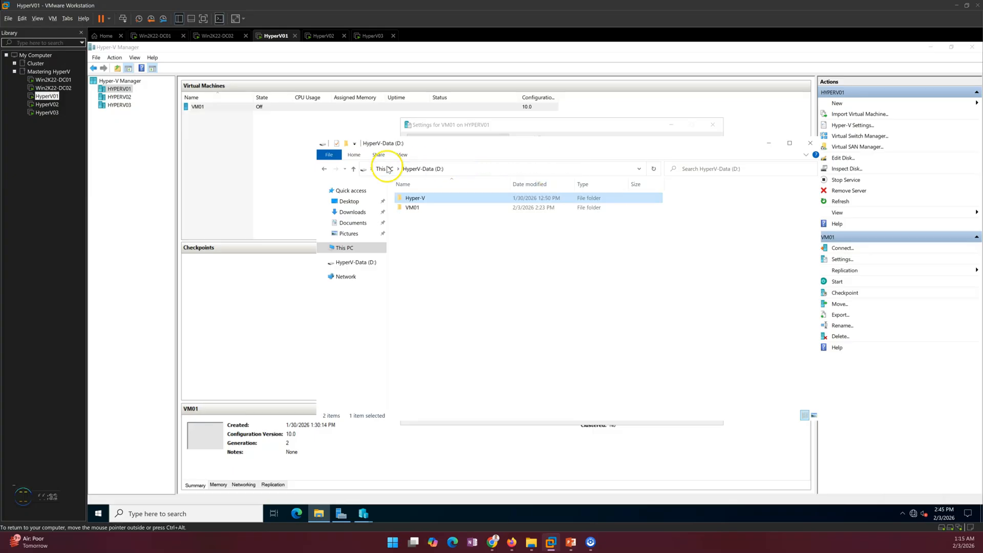
click(410, 208)
double_click(410, 207)
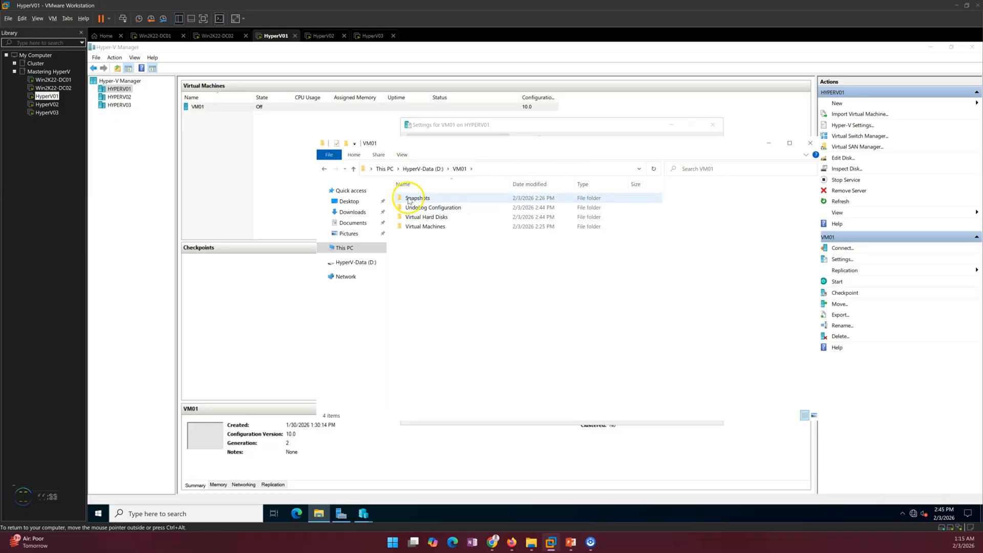
click(416, 169)
- Inspect D:\Hyper-V\Virtual Machine\Virtual Machines, then return to This PC
double_click(412, 199)
double_click(422, 208)
double_click(424, 217)
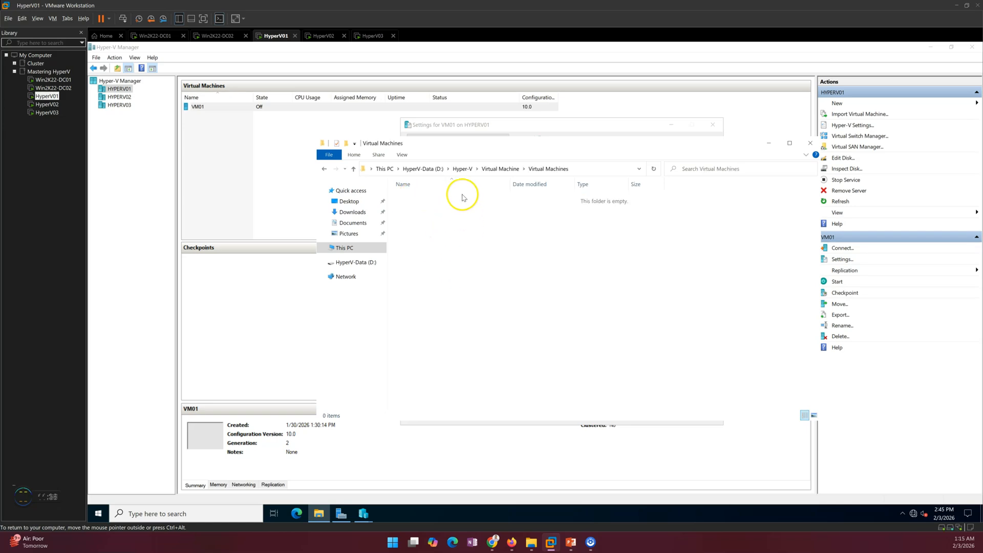
click(497, 169)
click(461, 169)
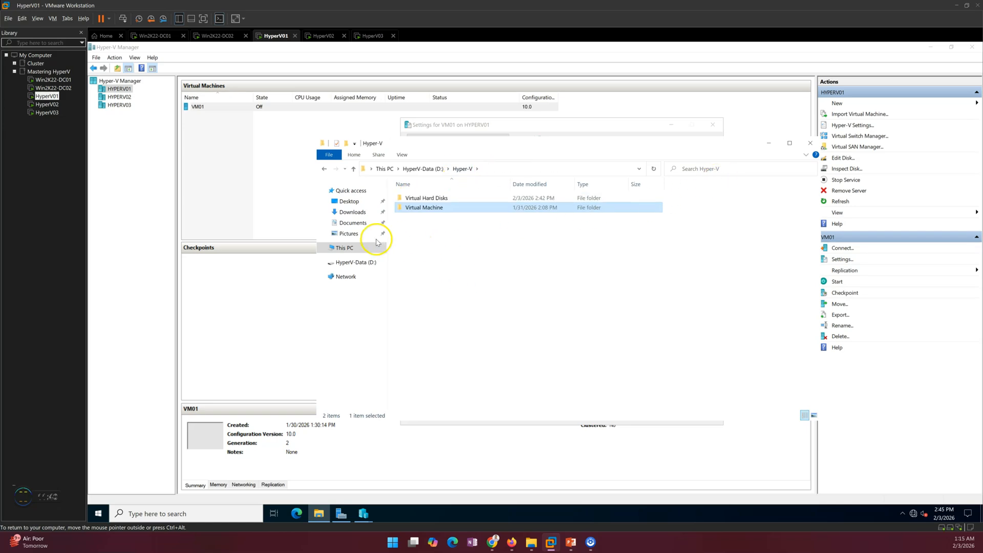
click(343, 248)
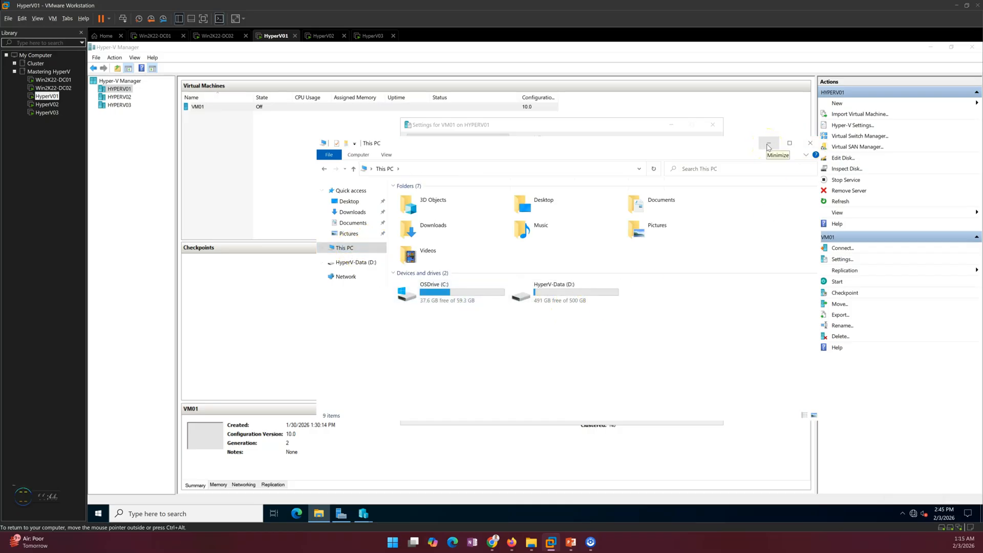
- Check D:\VM01's Virtual Machines and Virtual Hard Disks folders, then close VM01's settings with OK
double_click(545, 300)
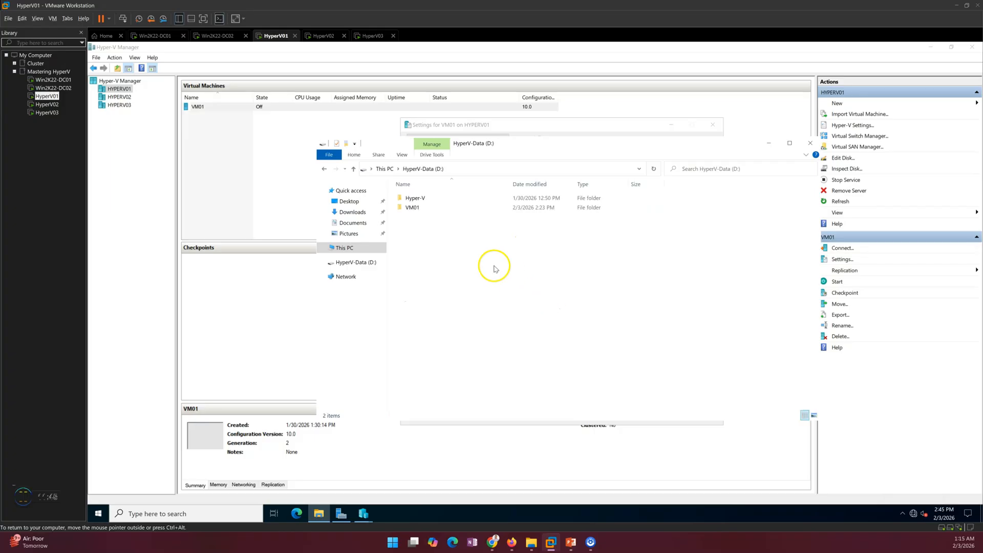
double_click(410, 207)
double_click(425, 227)
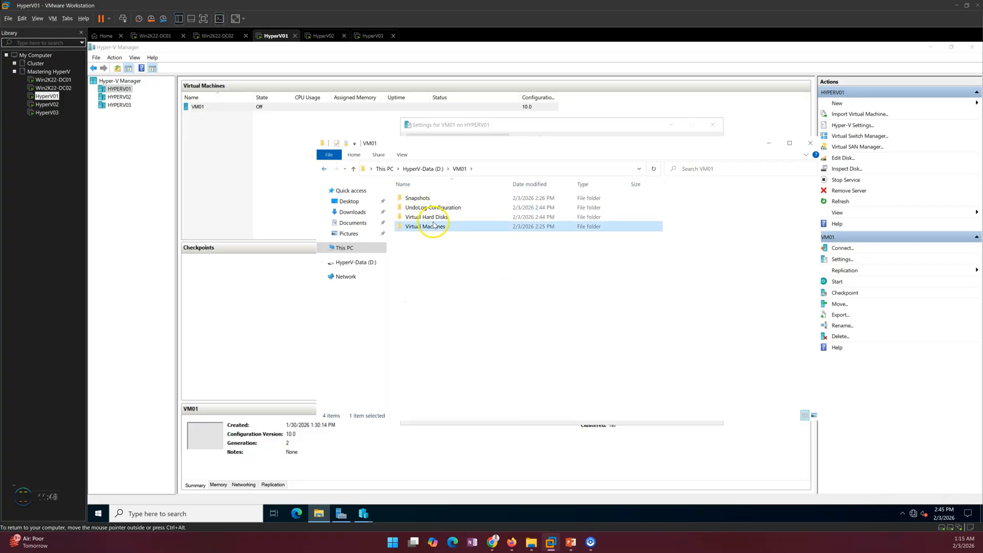
click(324, 169)
double_click(438, 218)
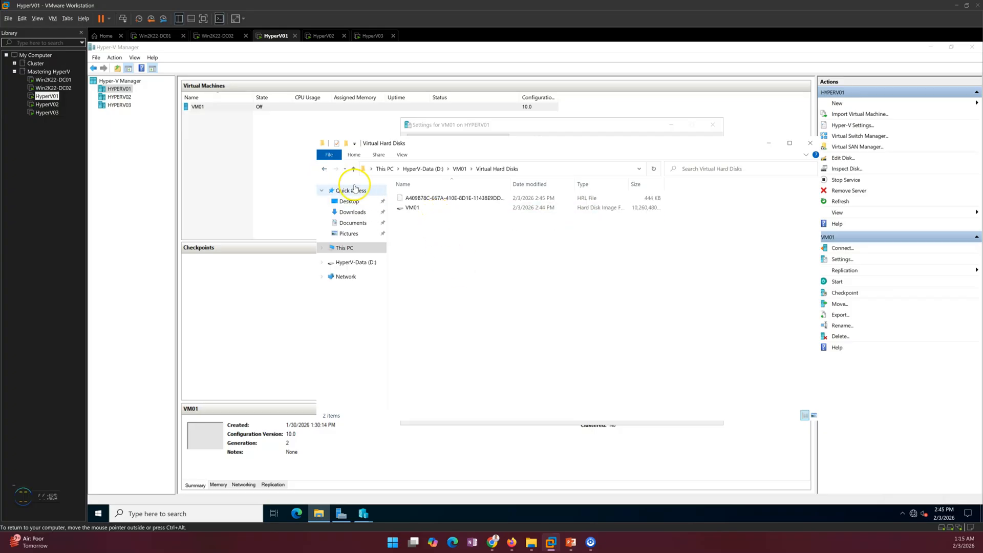
click(324, 169)
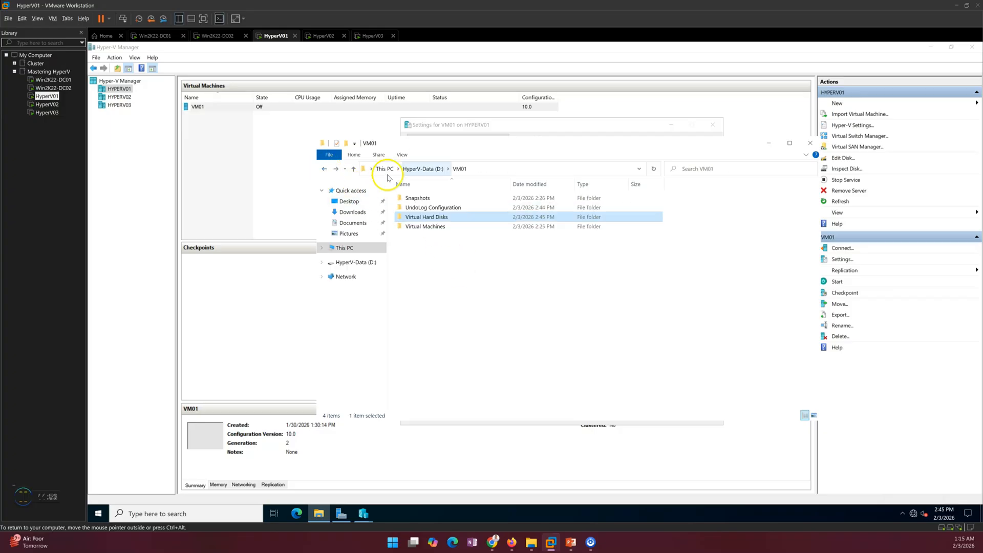
click(768, 144)
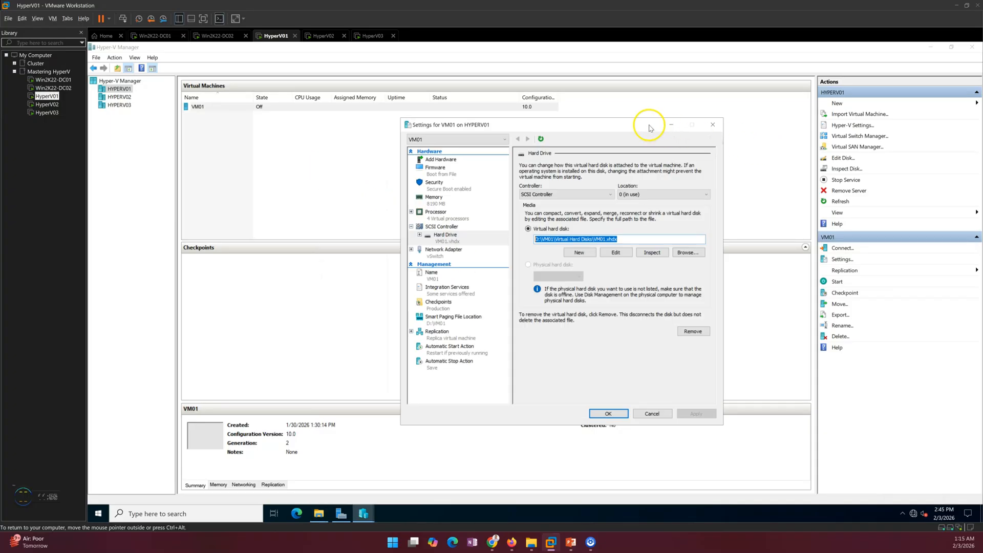
click(609, 413)
- Move over to HyperV02 and close VM01's console window
right_click(218, 110)
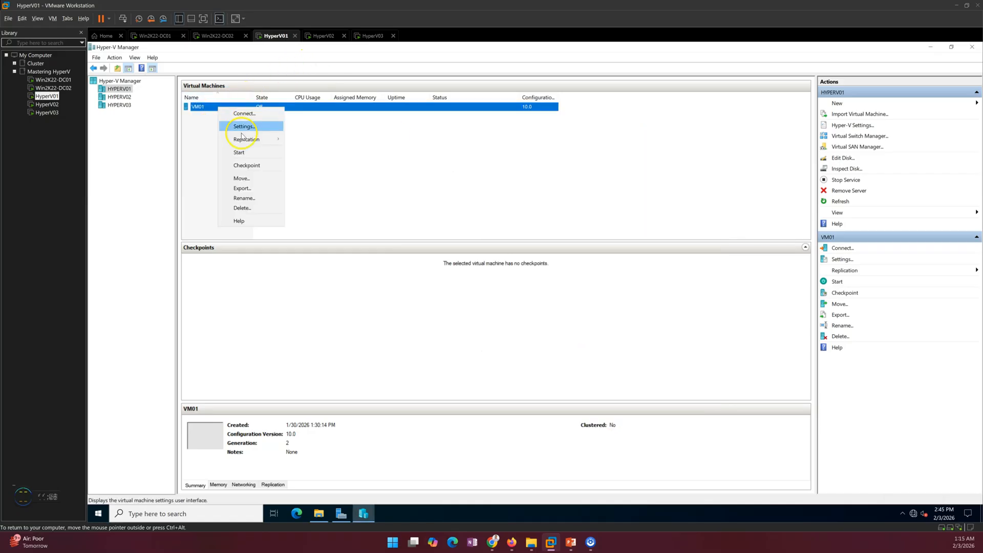
mouse_move(261, 140)
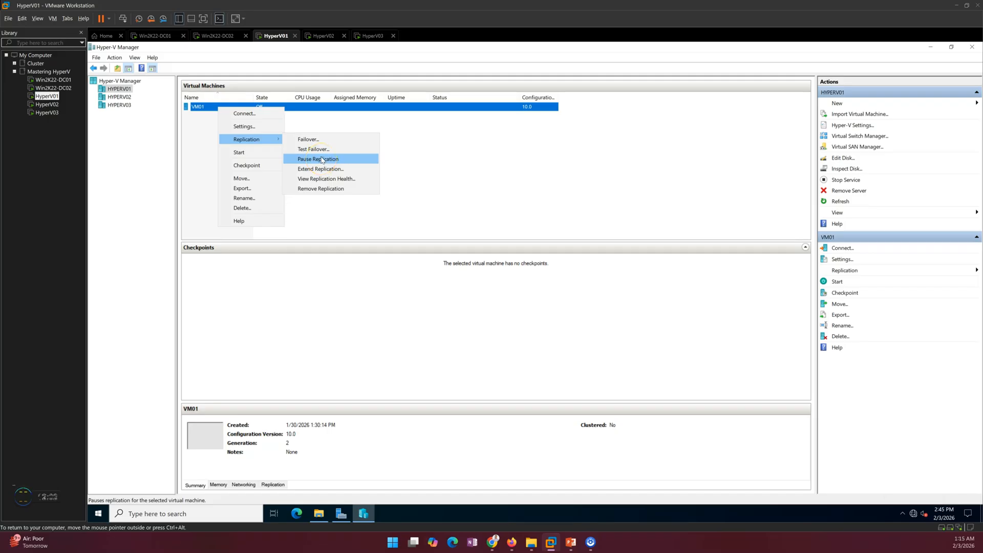
click(475, 149)
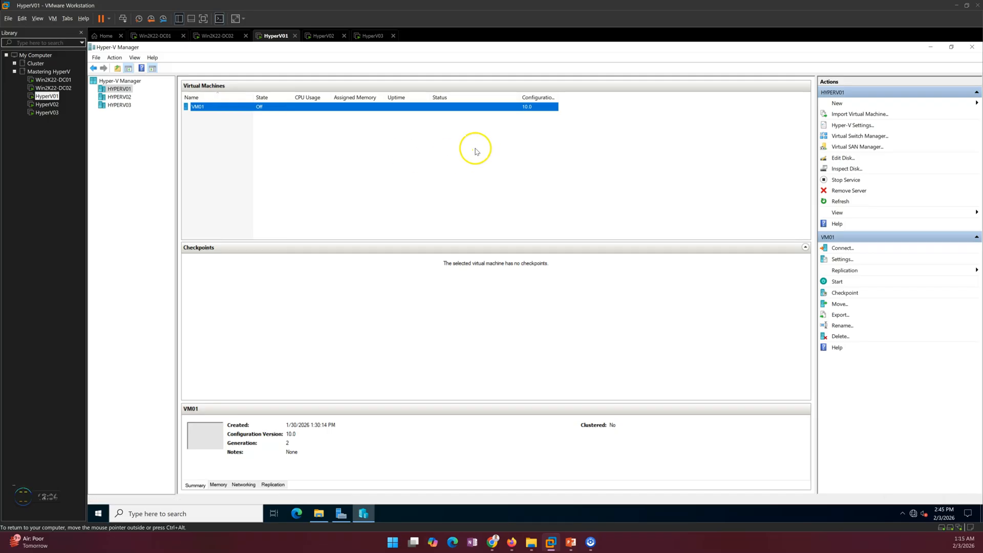
click(320, 35)
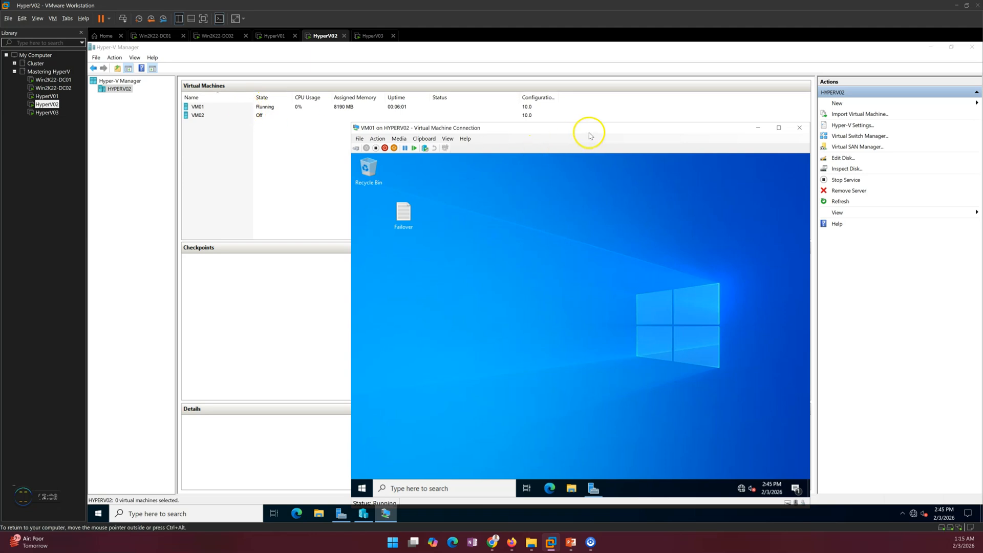
click(800, 128)
- View VM01's replication health on HyperV02, confirming Normal, and close the report
right_click(287, 108)
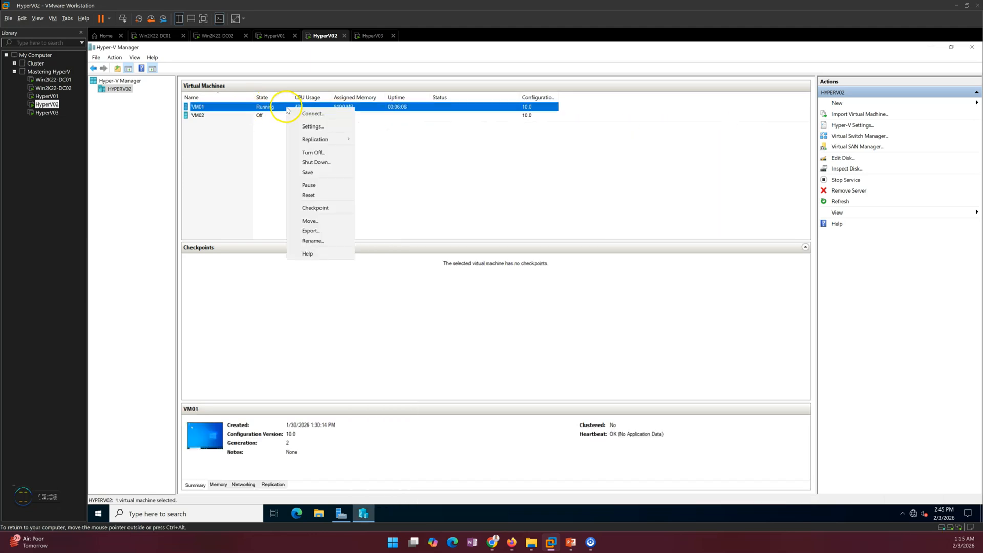
mouse_move(315, 139)
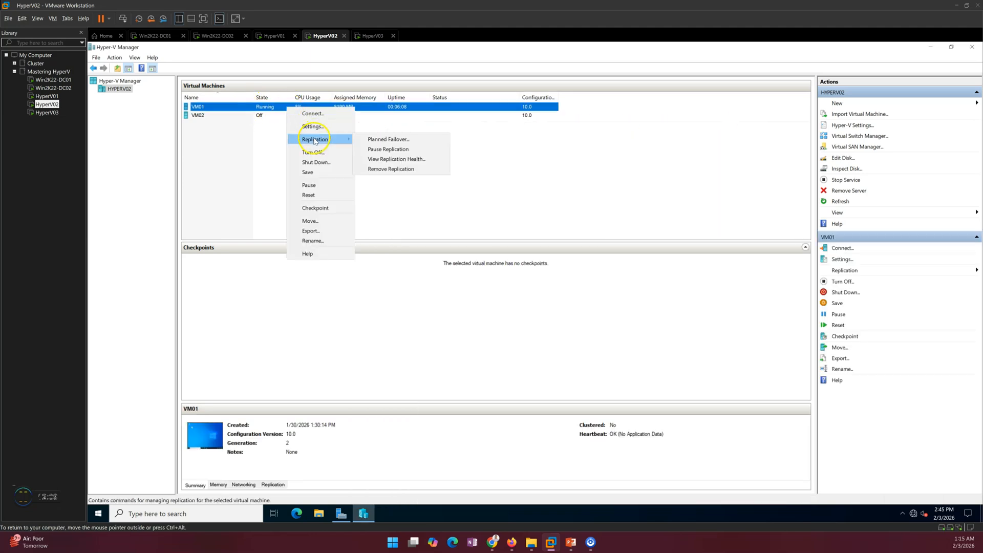
click(378, 149)
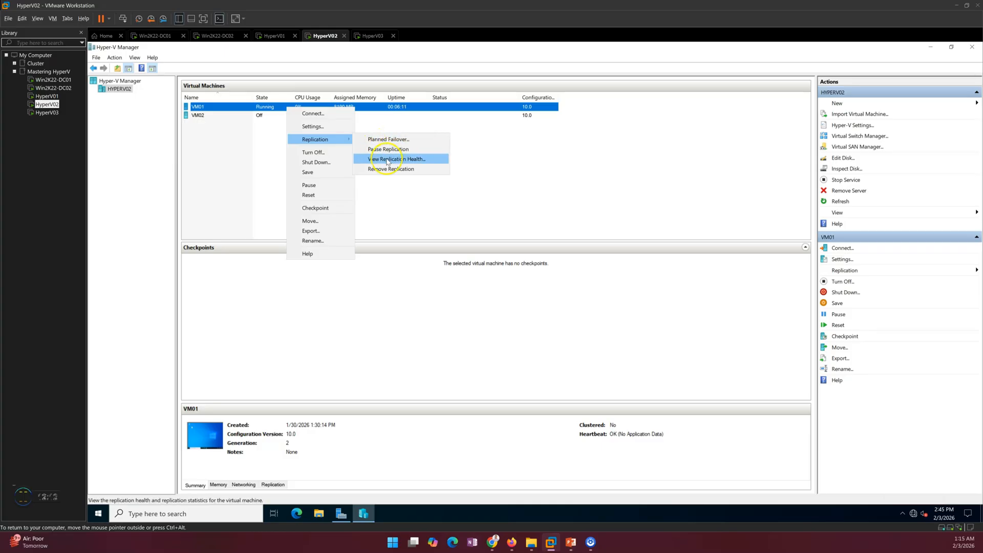
click(388, 160)
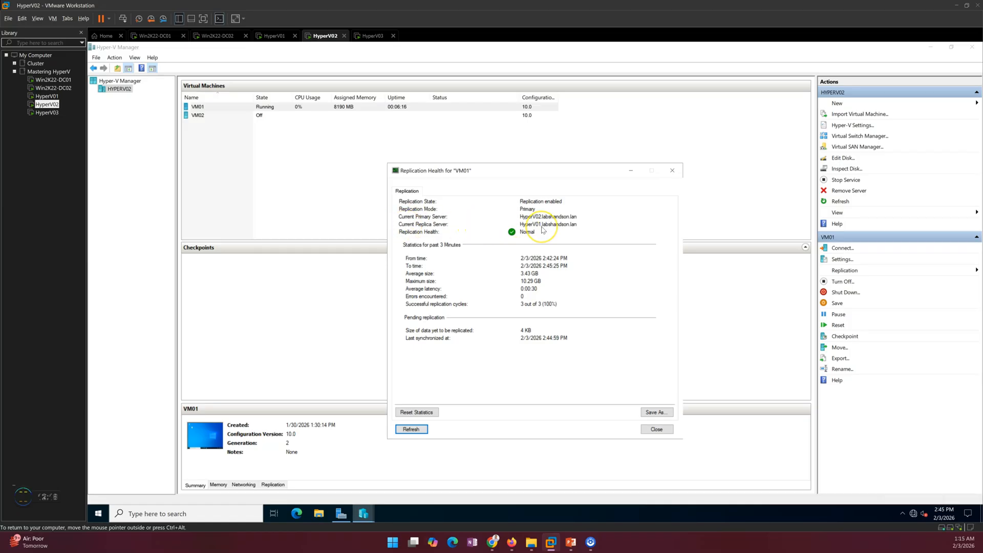
click(657, 429)
right_click(278, 110)
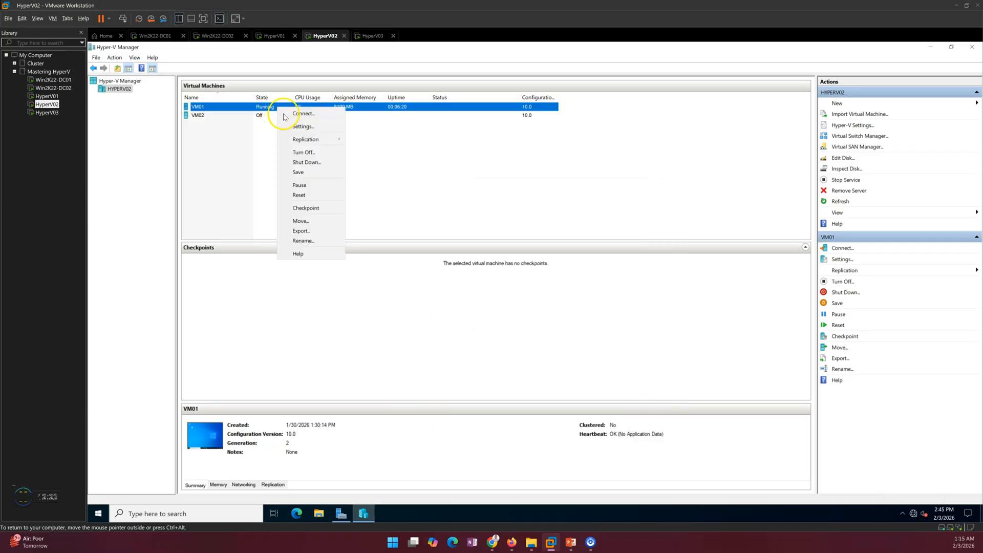
mouse_move(294, 140)
click(380, 140)
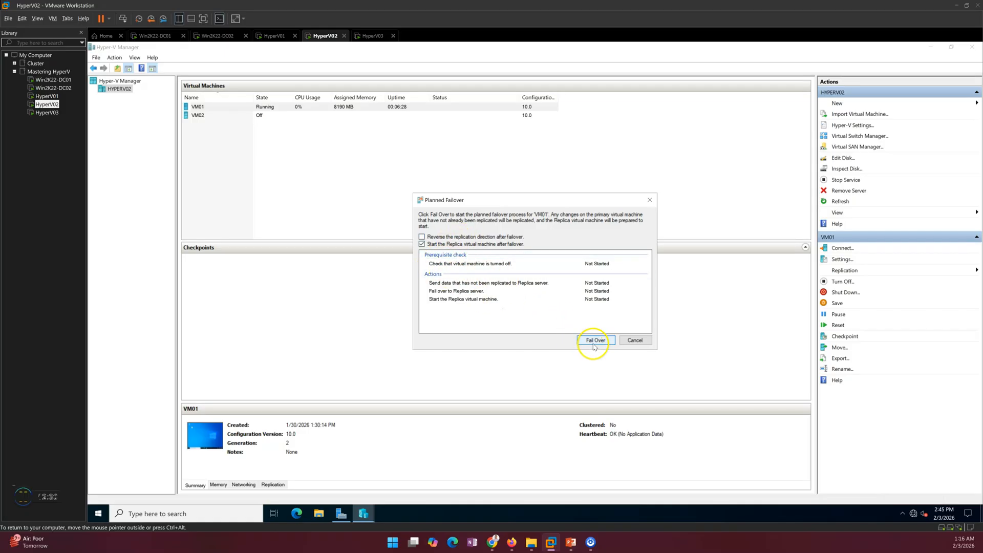
click(272, 36)
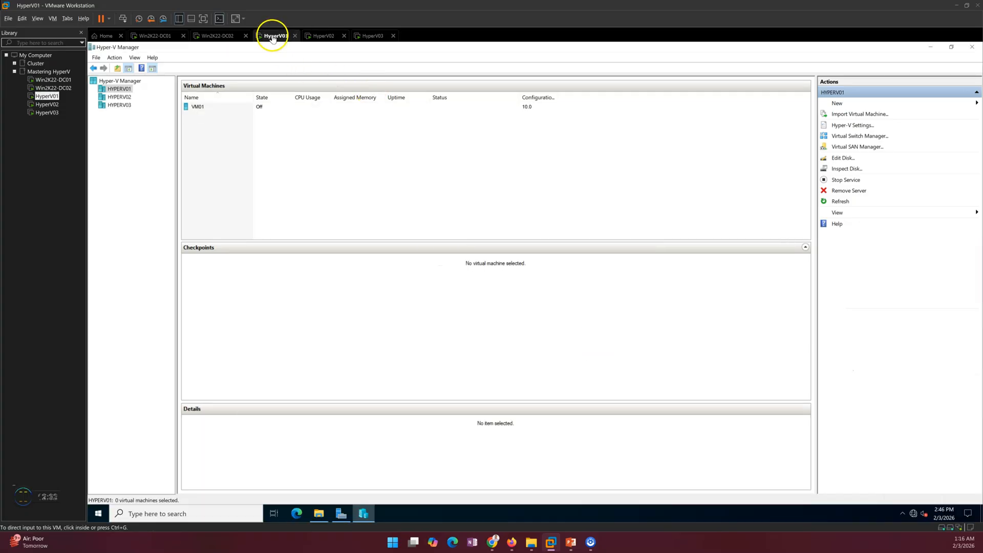
click(315, 36)
click(570, 541)
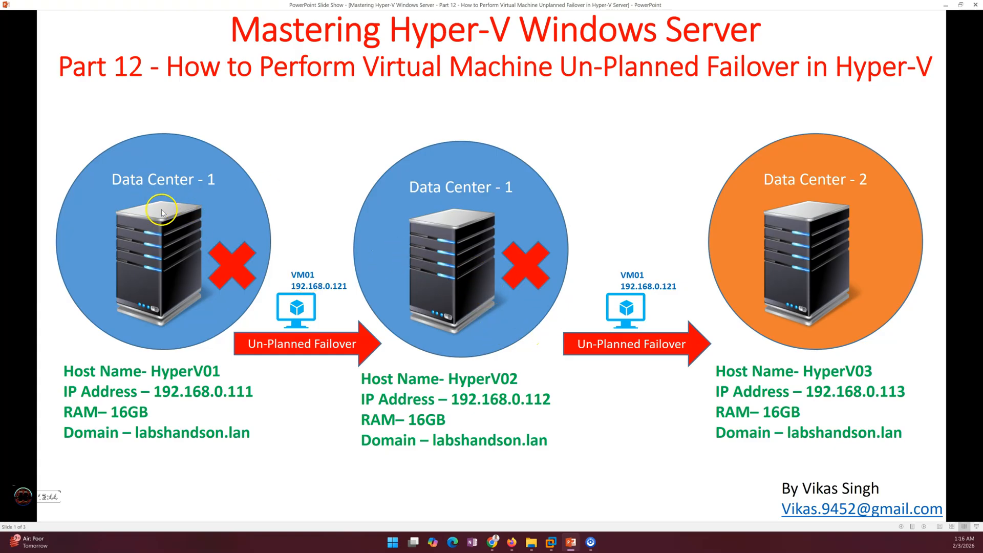
click(551, 542)
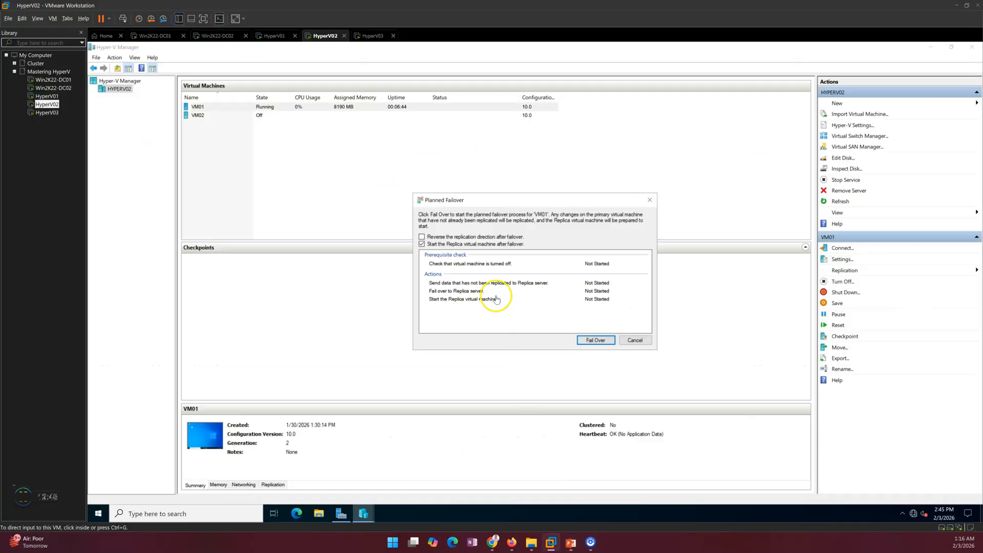
click(435, 238)
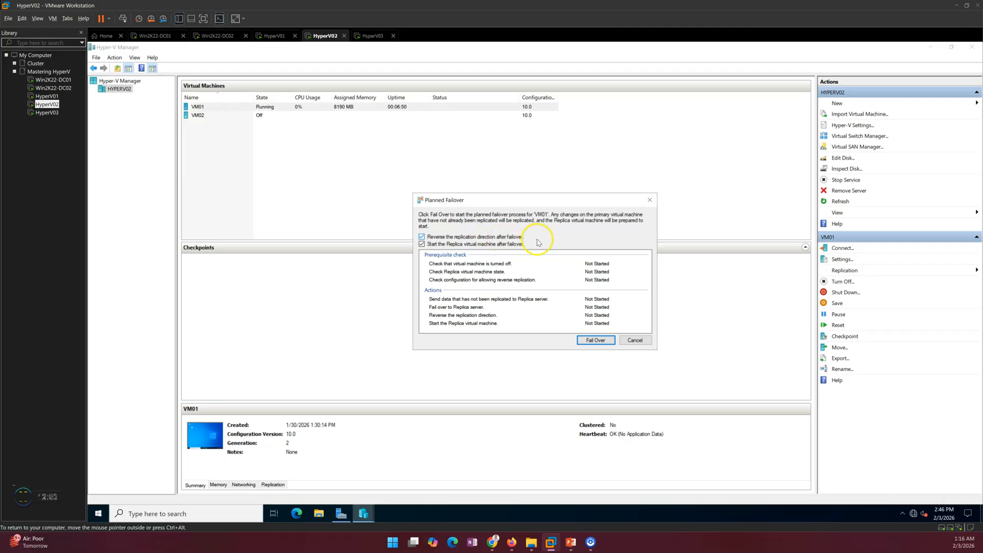
drag(534, 201, 507, 147)
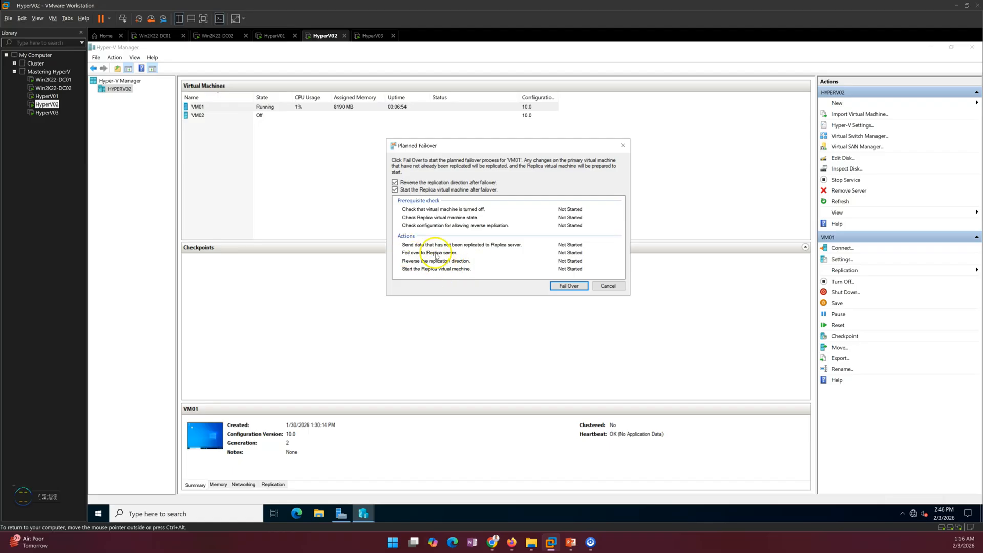
click(570, 287)
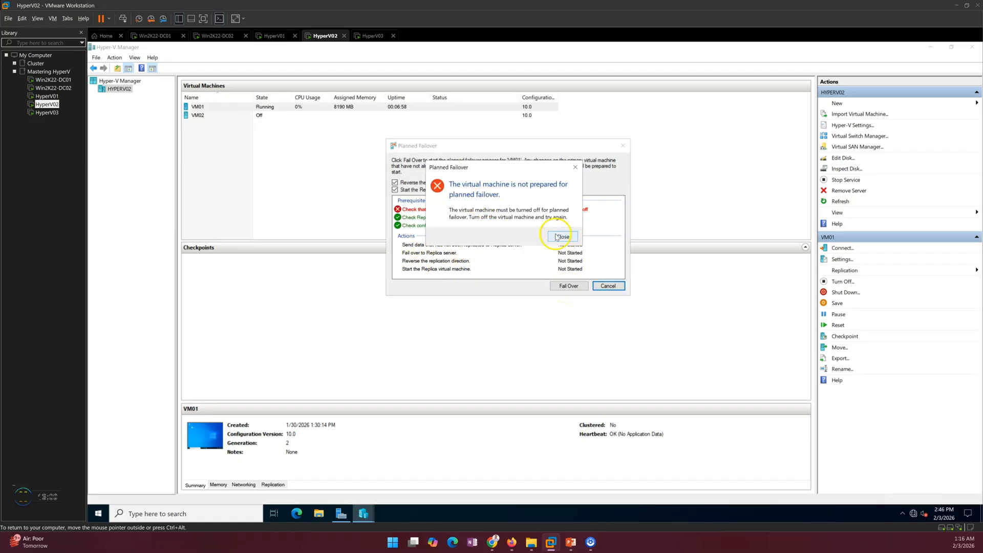
click(563, 237)
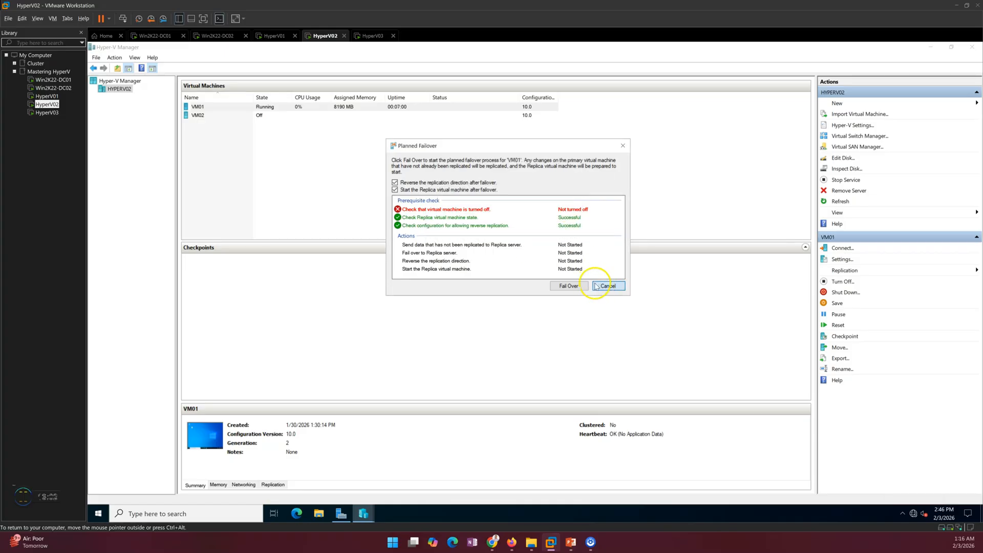
click(608, 286)
right_click(235, 106)
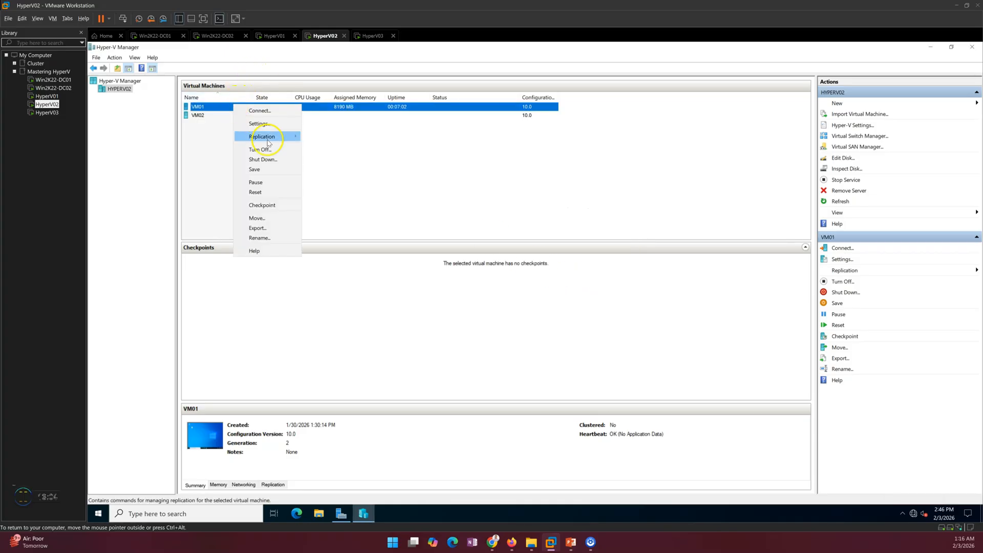
- Shut down VM01 on HyperV02
click(262, 159)
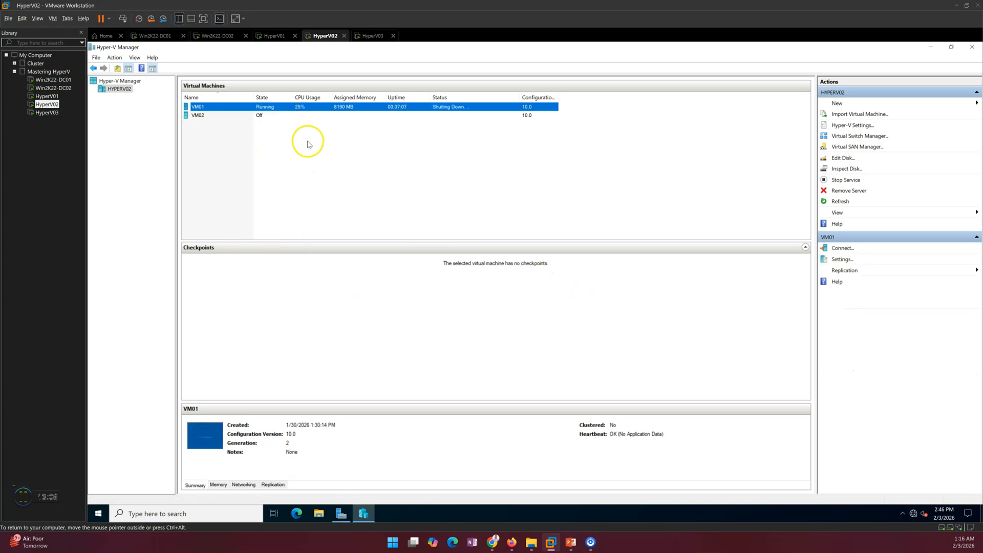
right_click(280, 106)
mouse_move(307, 140)
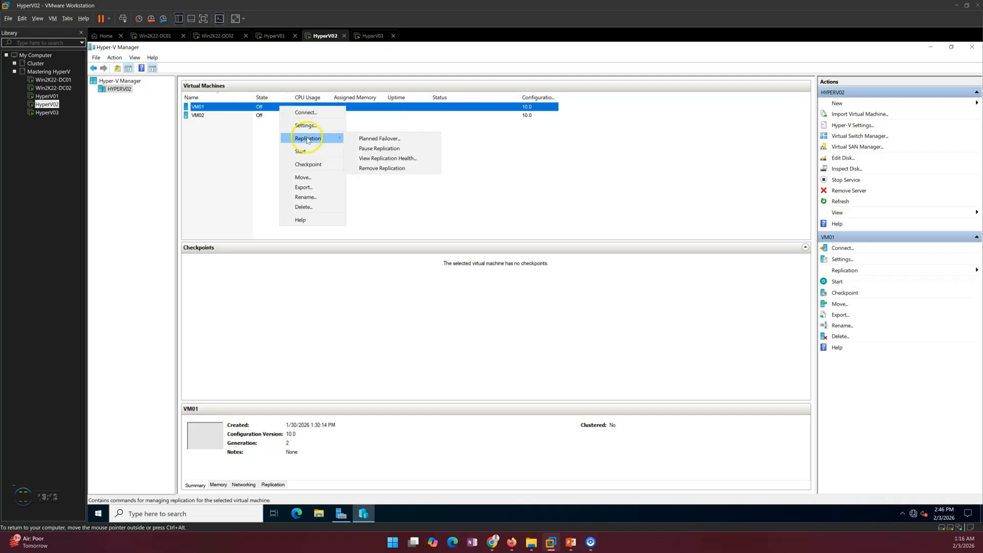
click(471, 222)
- Run a planned failover of VM01 with reversed replication direction and close the success message
right_click(272, 109)
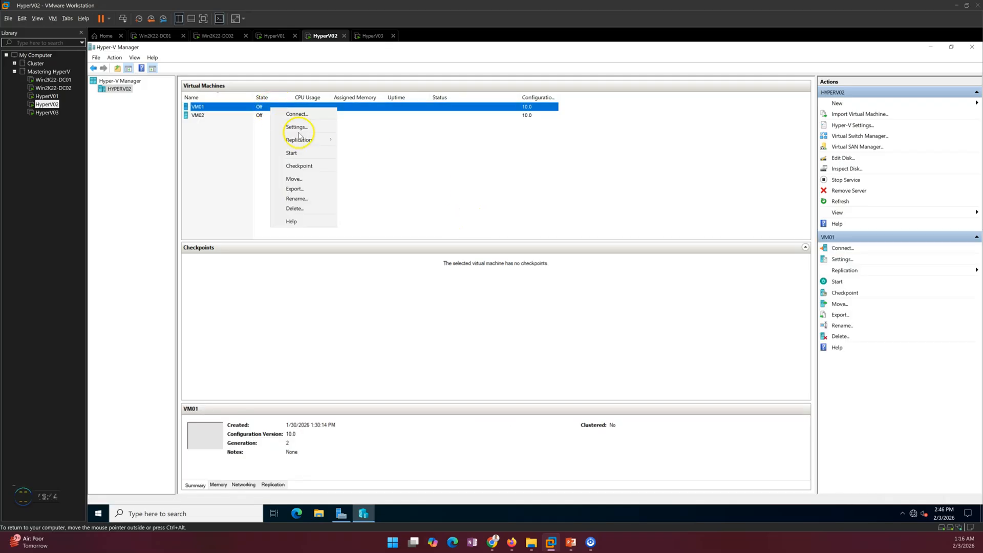
click(368, 140)
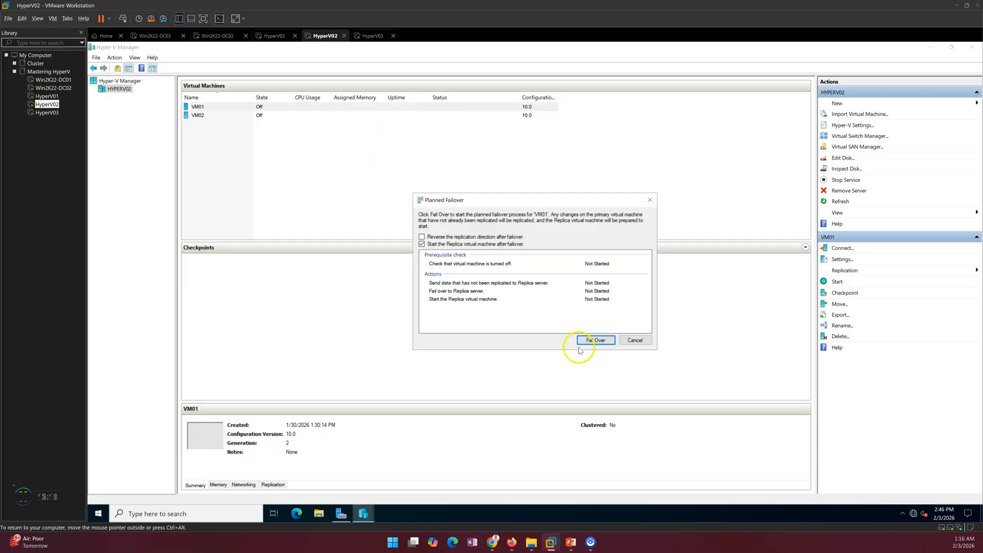
click(461, 237)
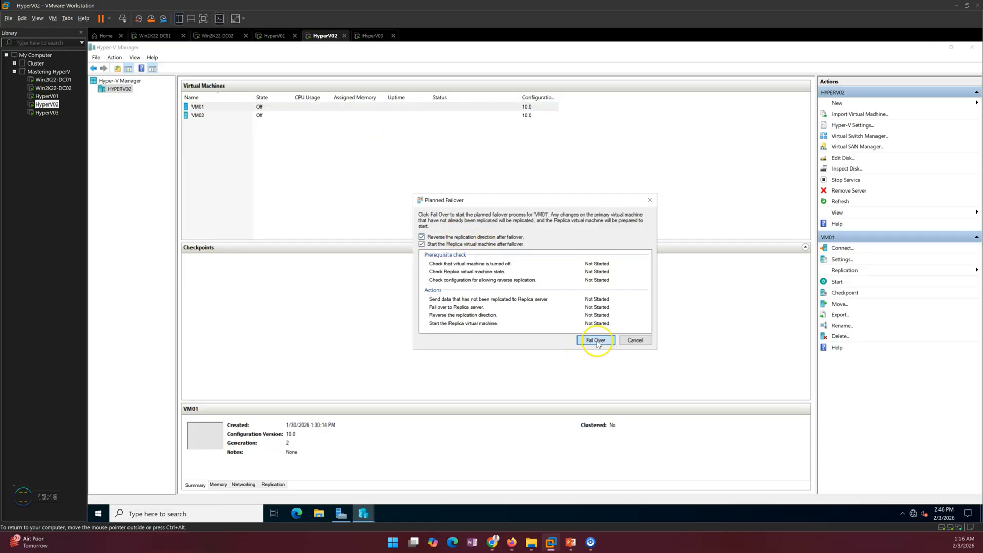
click(596, 340)
drag(518, 205, 472, 157)
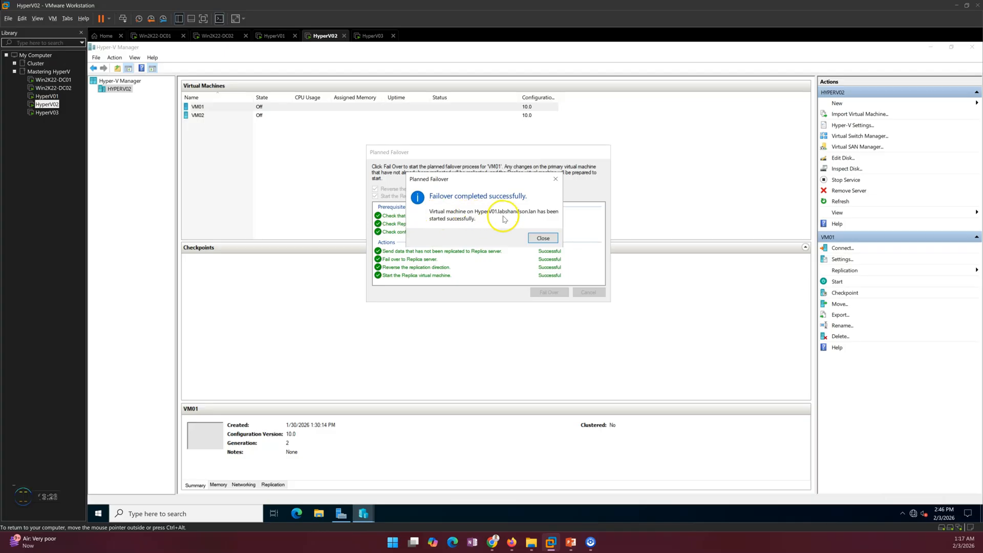
click(542, 238)
- Connect to the running VM01's console on HyperV01 and move the window aside
click(272, 36)
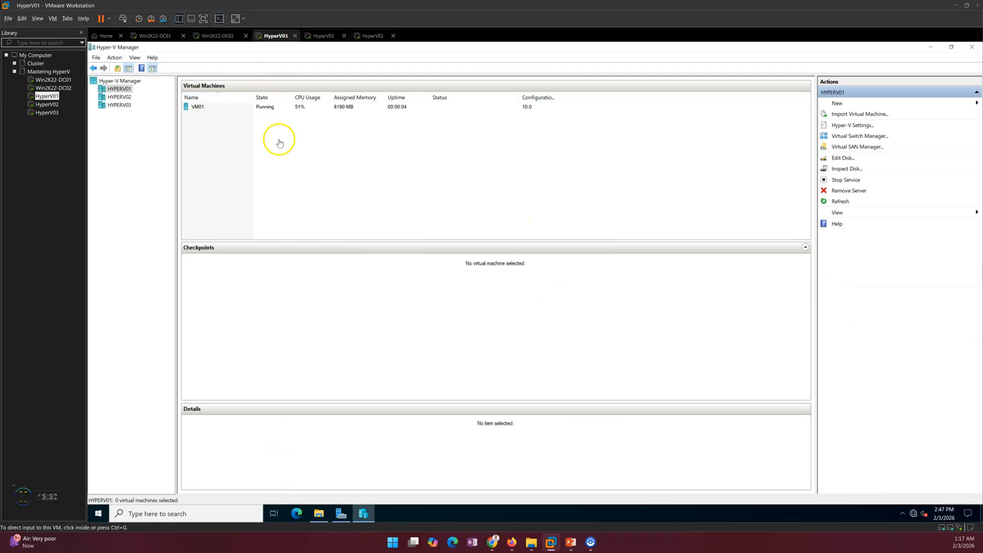
click(230, 109)
right_click(241, 110)
click(256, 114)
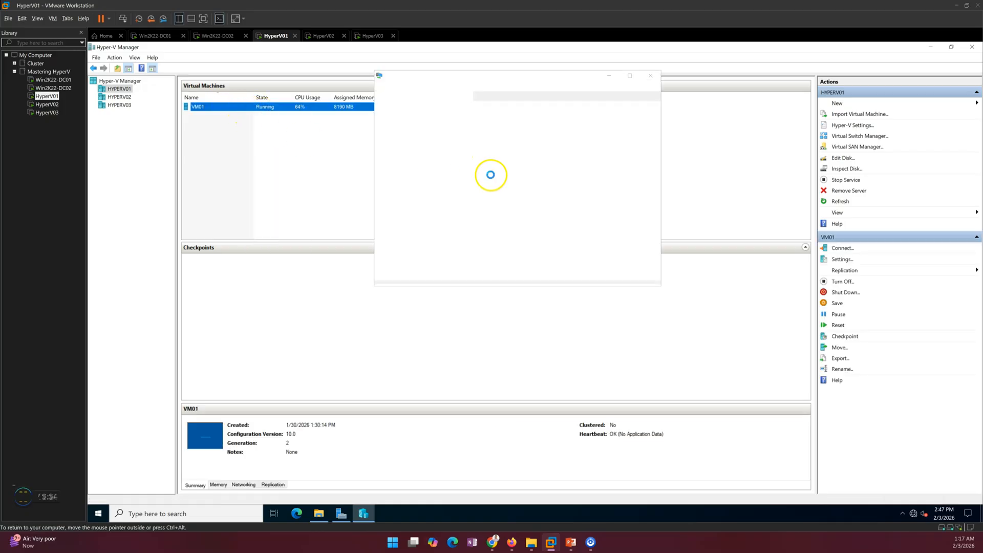
drag(492, 71, 626, 91)
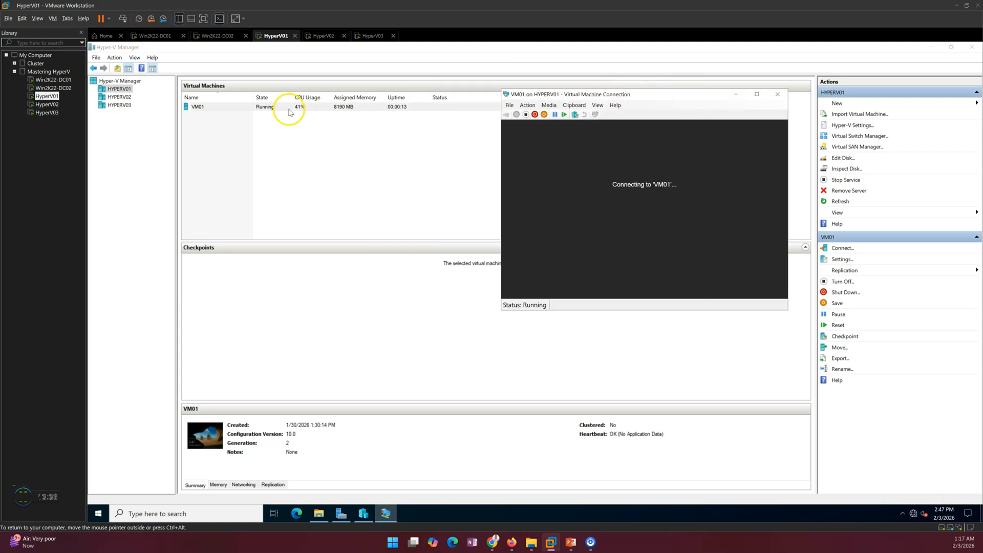
- Review VM01's replication health on HyperV01: Primary, replicating to HYPERV02, Normal. Then close it
click(257, 111)
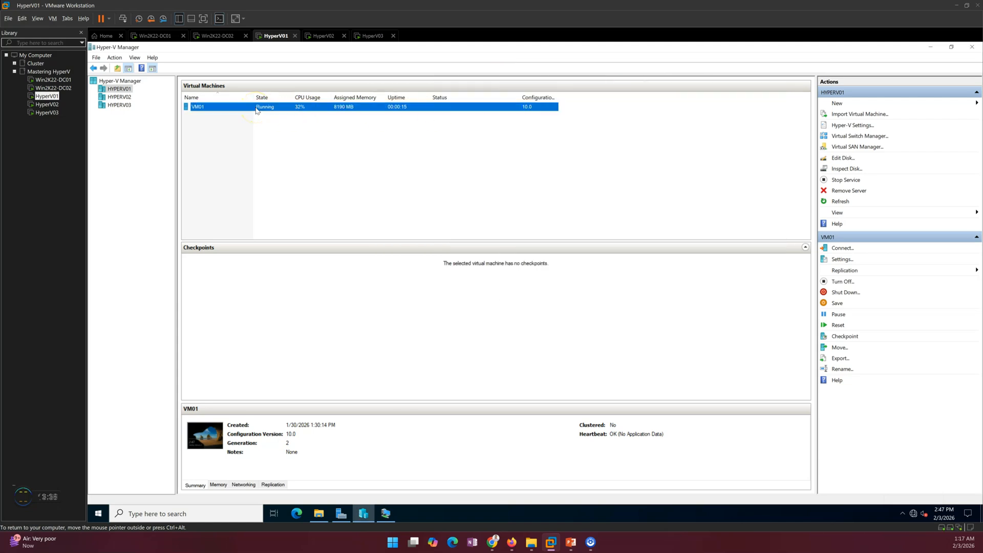
right_click(259, 110)
mouse_move(294, 140)
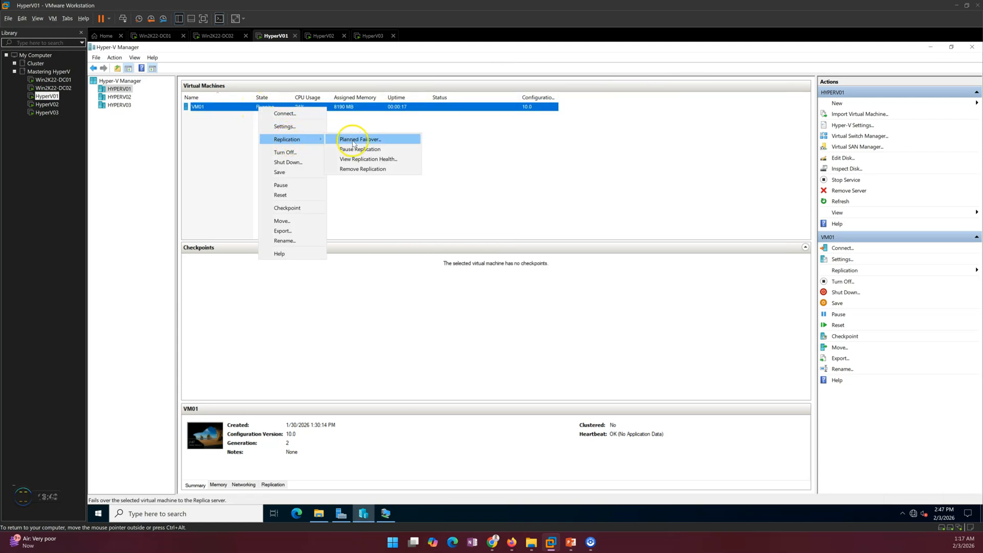
click(363, 160)
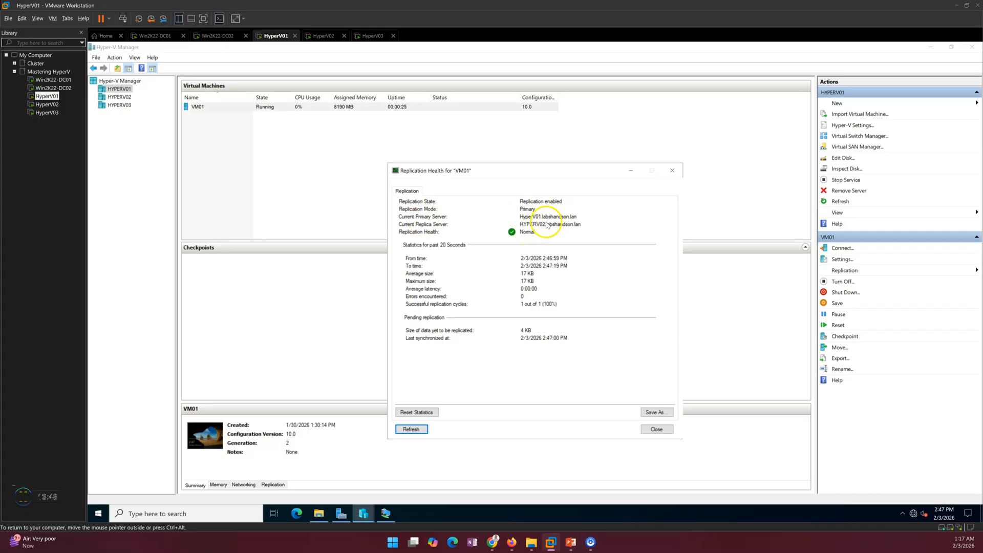
click(658, 430)
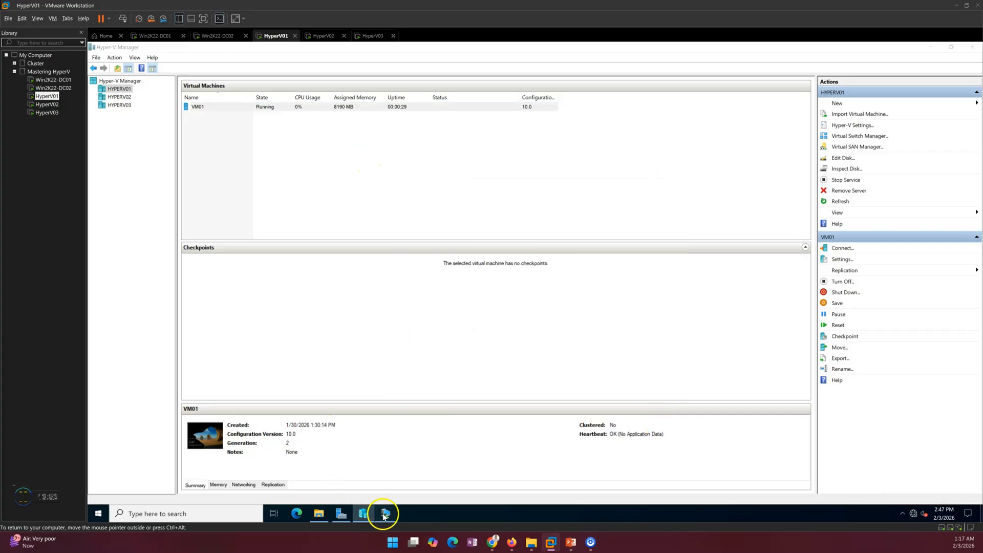
click(385, 515)
- Sign in to VM01 using Ctrl+Alt+Del and the account password
drag(597, 95, 487, 78)
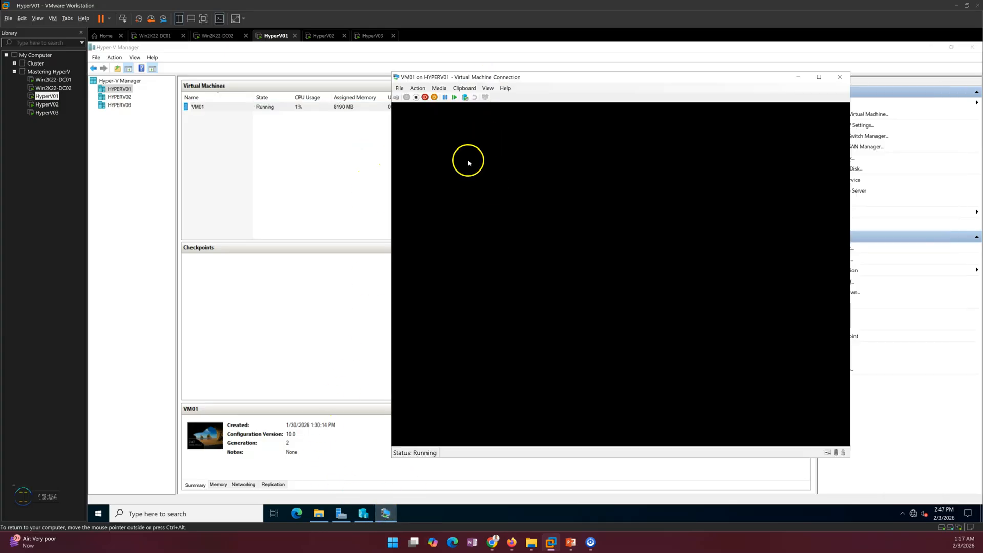
click(397, 98)
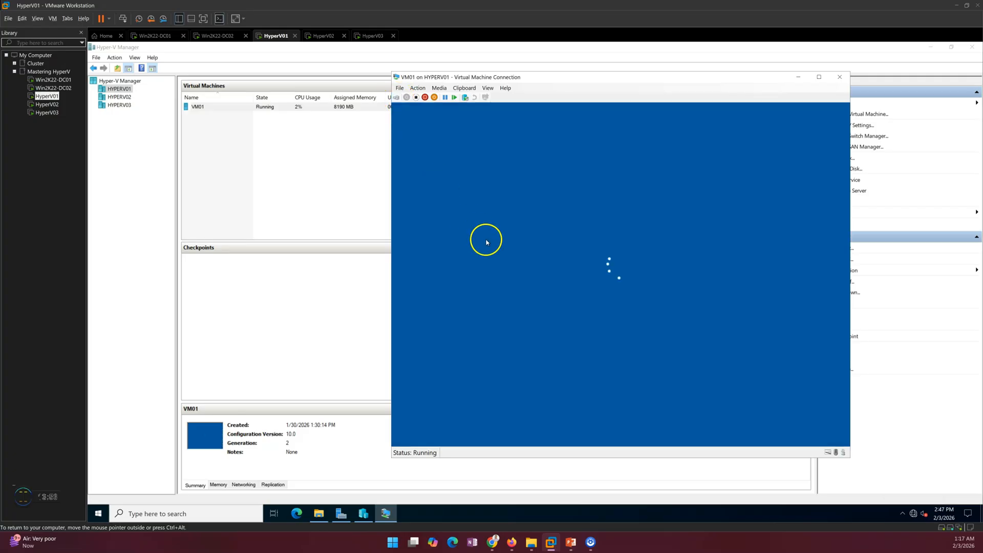
click(570, 311)
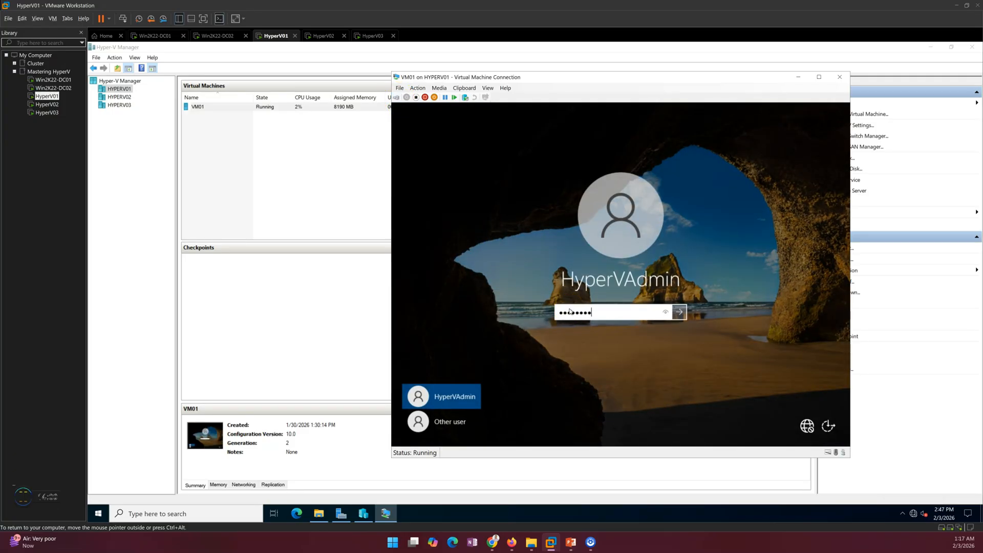
key(Return)
click(548, 248)
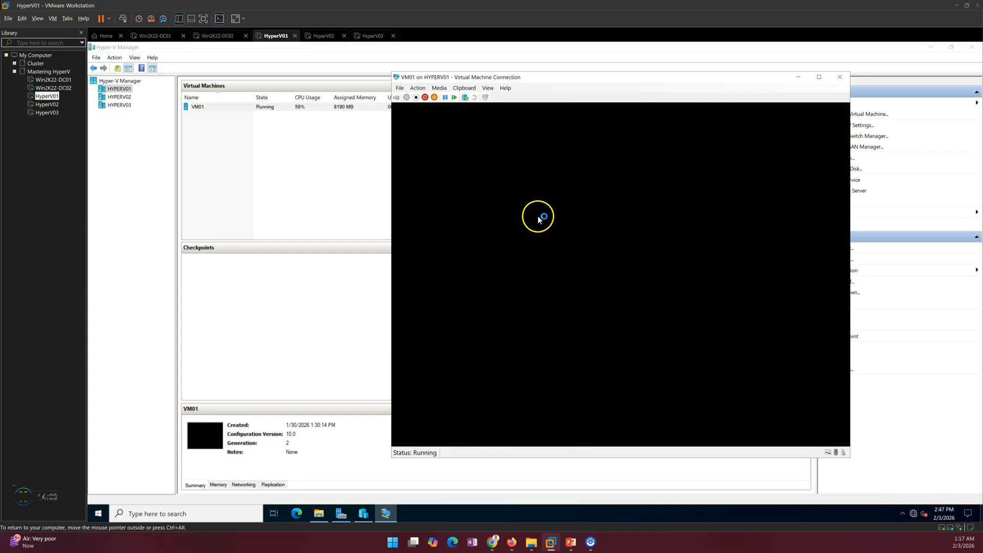
- Open Failover.txt, reading "Failover VMs due to HV01 down", then close Notepad
double_click(444, 162)
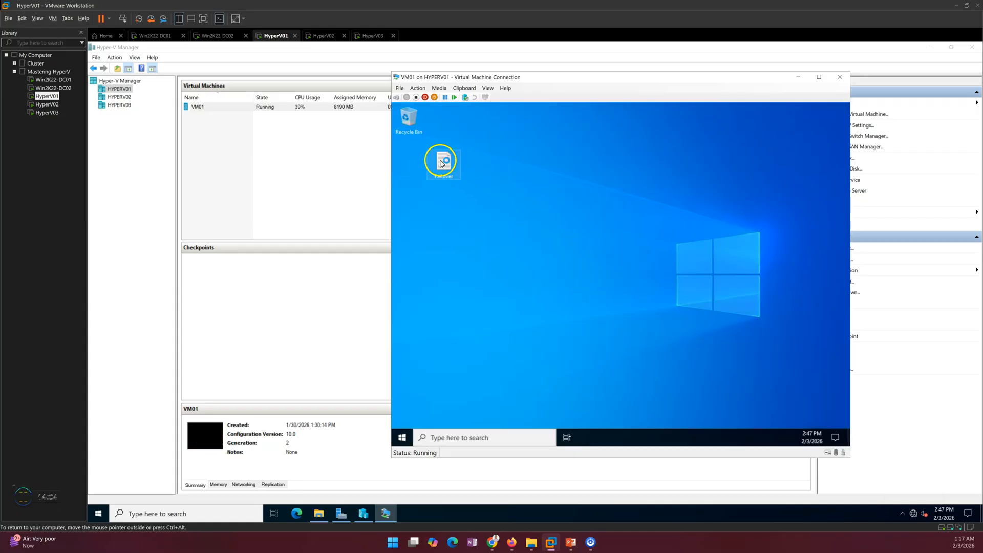
click(493, 227)
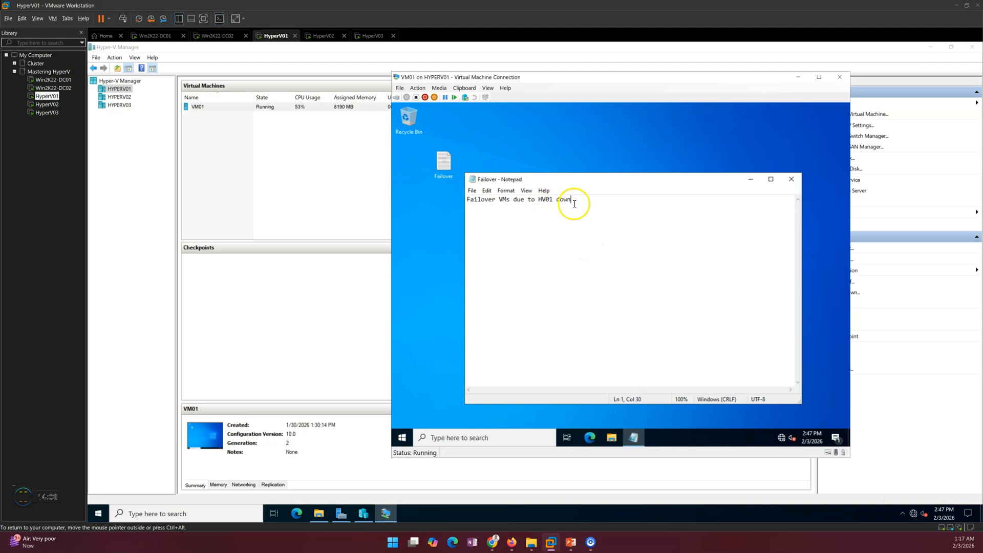
drag(575, 210, 466, 194)
click(607, 242)
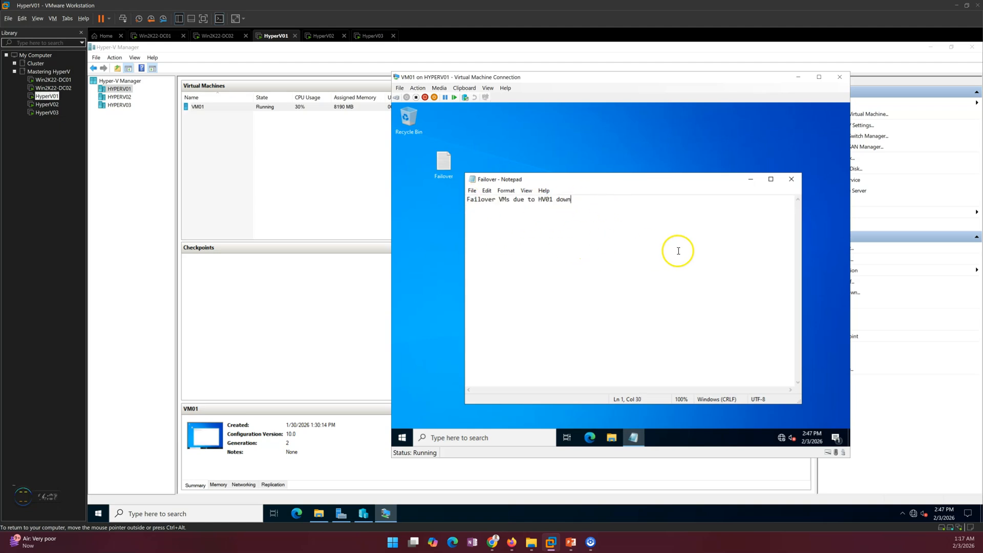
click(789, 181)
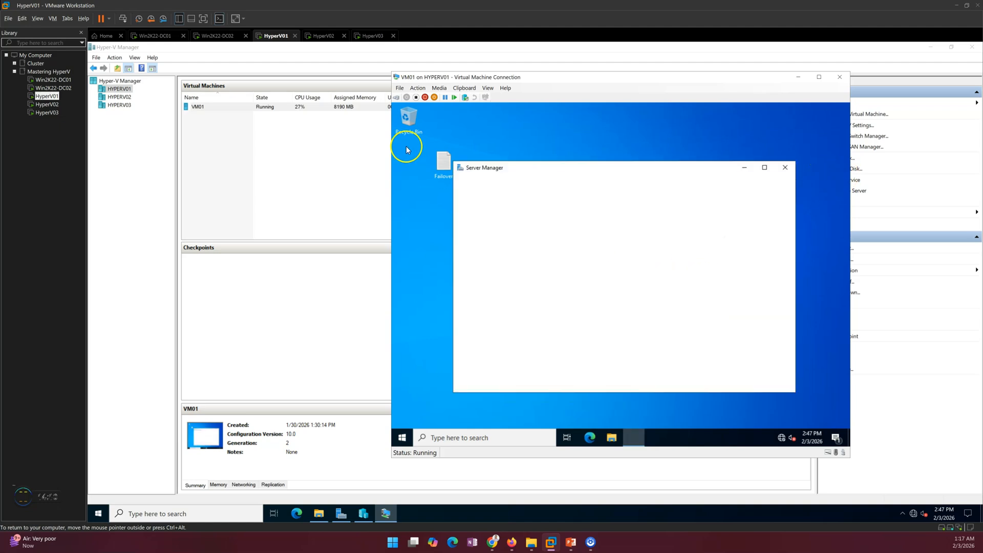
- Glance at the failover diagram slide, then close VM01's console window
click(567, 548)
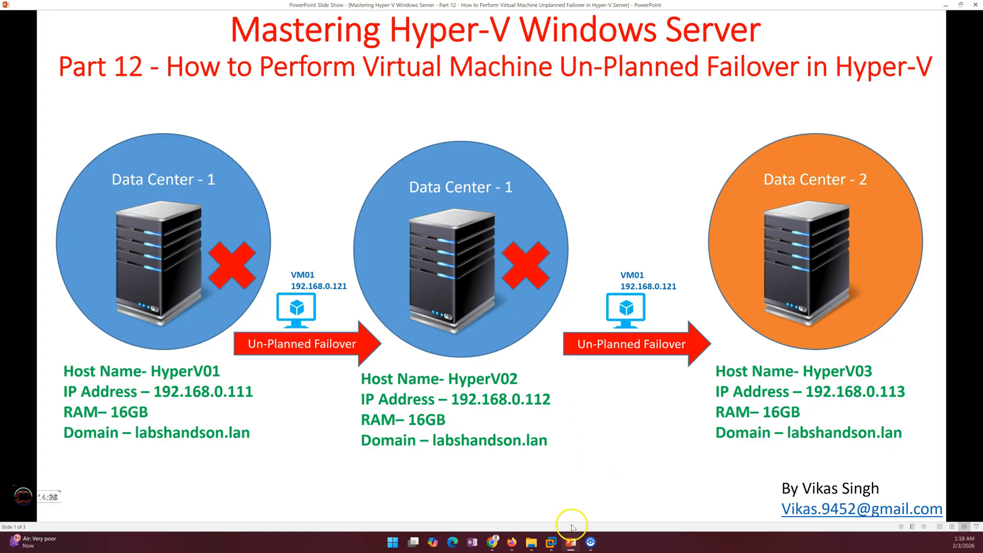
click(573, 543)
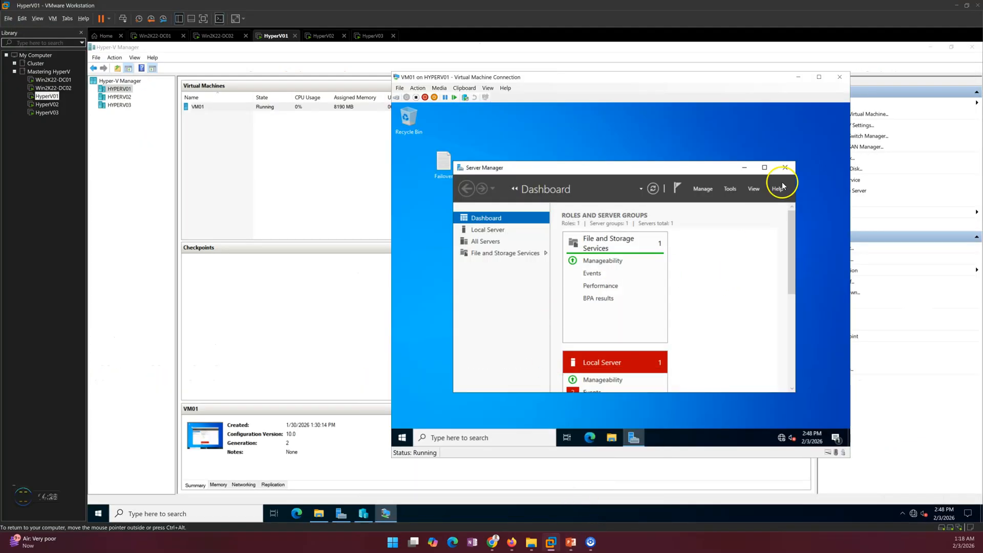
click(838, 78)
- List HYPERV02's virtual machines, VM01 and VM02 both Off, and open VM01's action menu
click(322, 36)
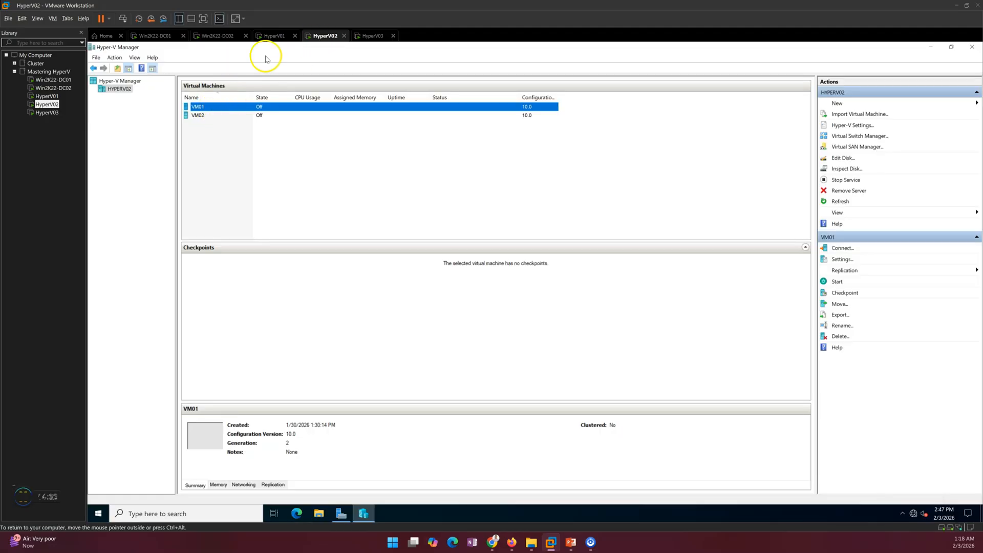
click(274, 36)
click(123, 97)
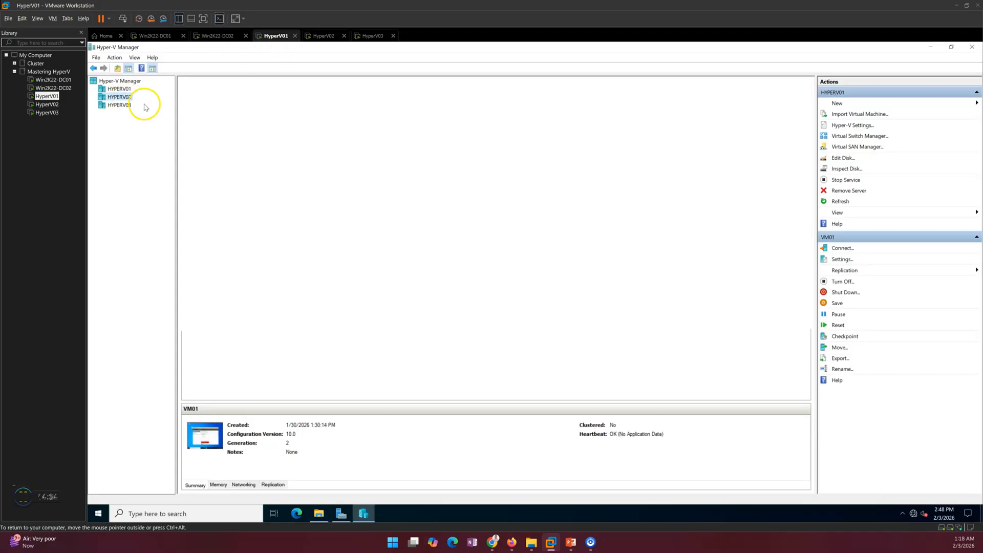
right_click(220, 109)
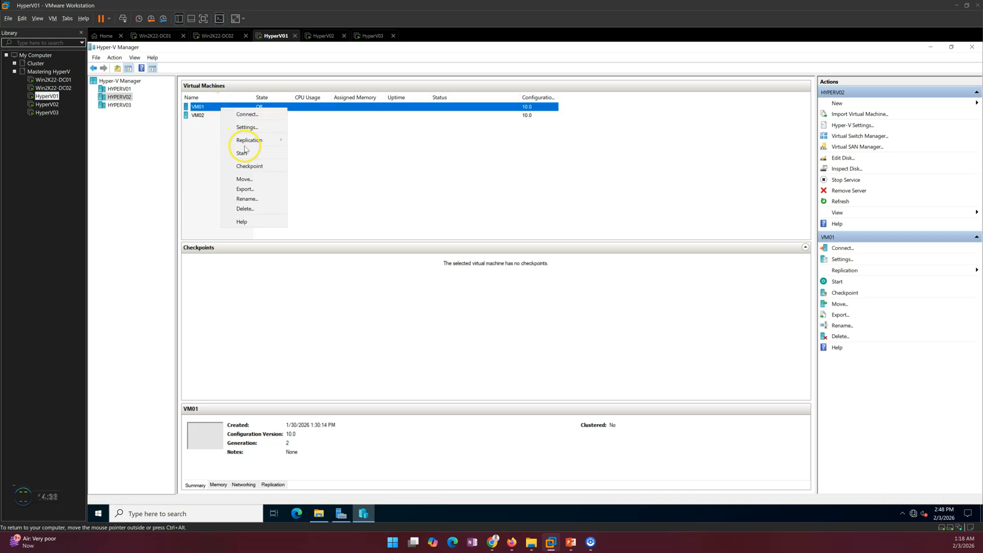
- Review VM01's replication health on HYPERV02 and close the report
mouse_move(253, 140)
click(327, 180)
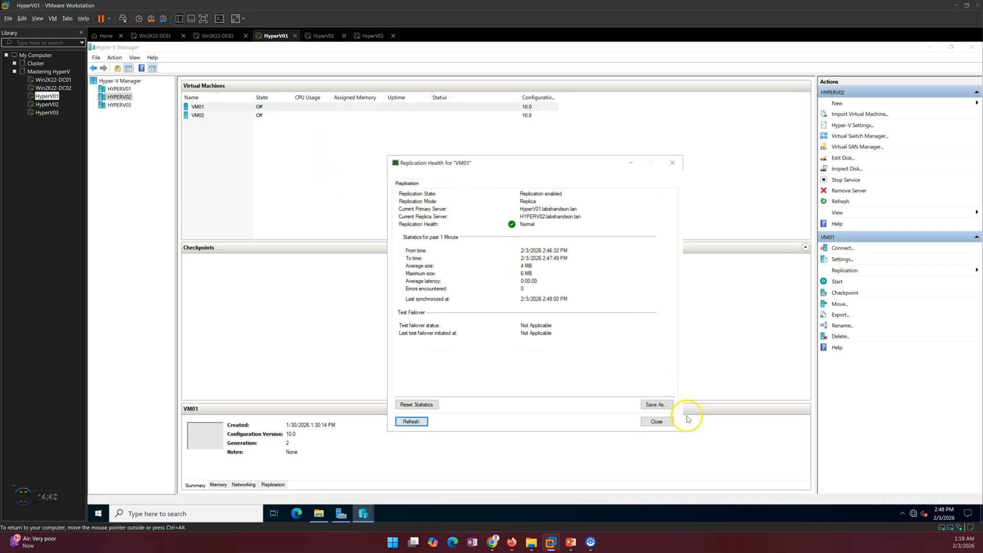
click(659, 423)
- Review VM01's replication health on HYPERV03, then return to the failover diagram slide
click(119, 105)
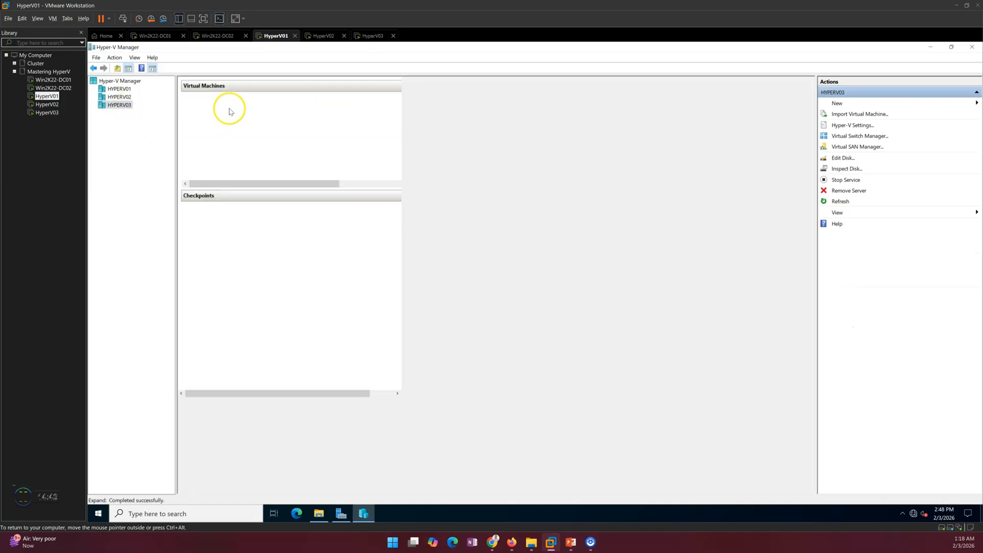
right_click(233, 107)
mouse_move(271, 138)
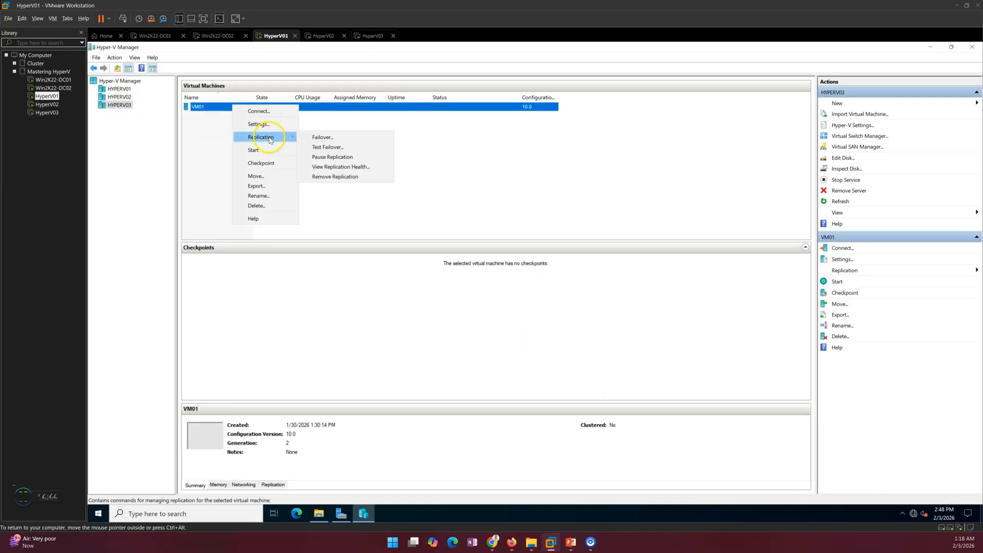
click(336, 166)
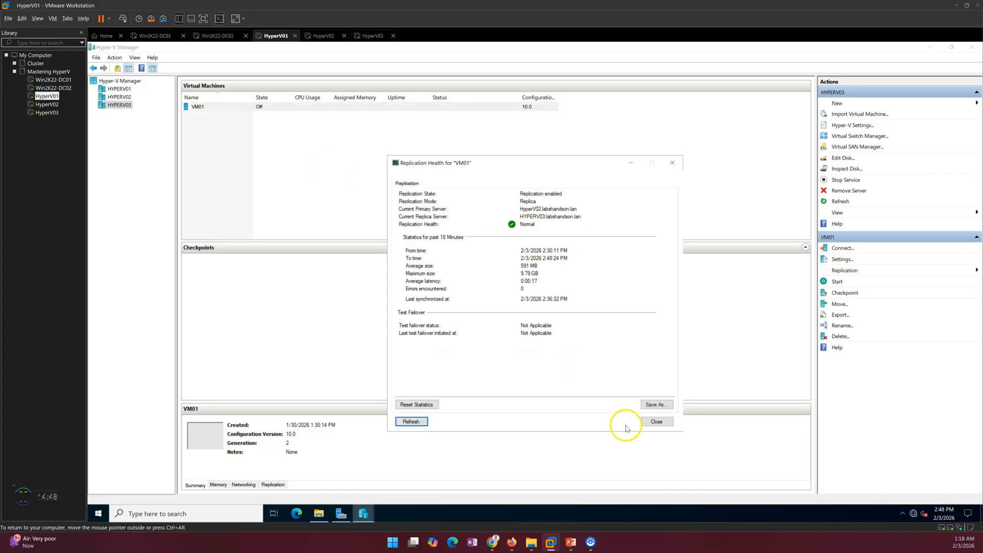
click(656, 421)
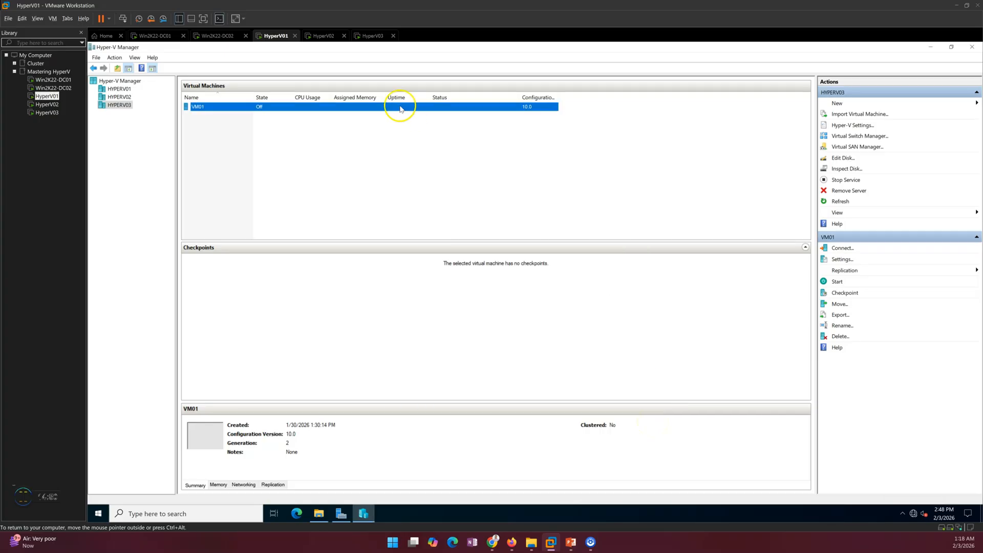
click(571, 543)
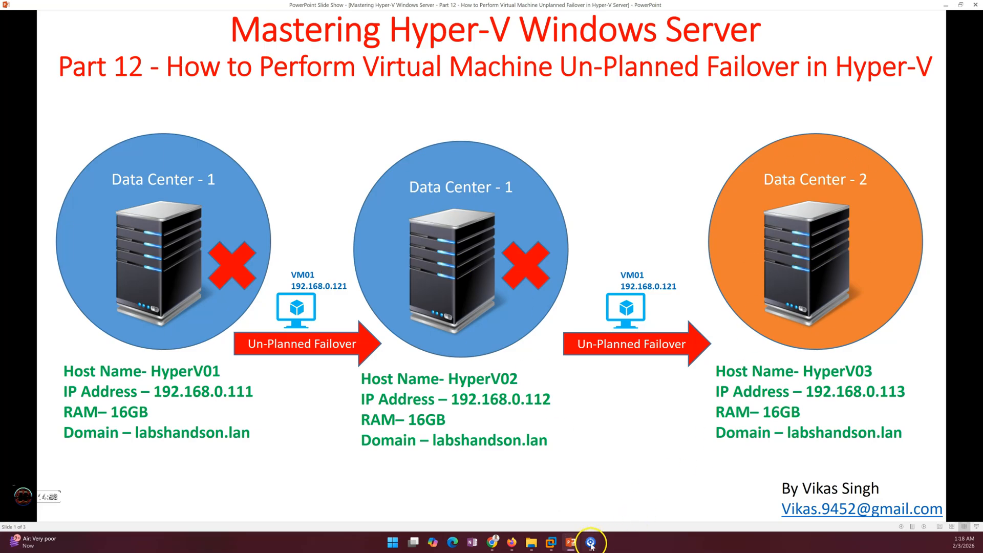
- Power off the HyperV01 host machine in VMware Workstation
click(574, 546)
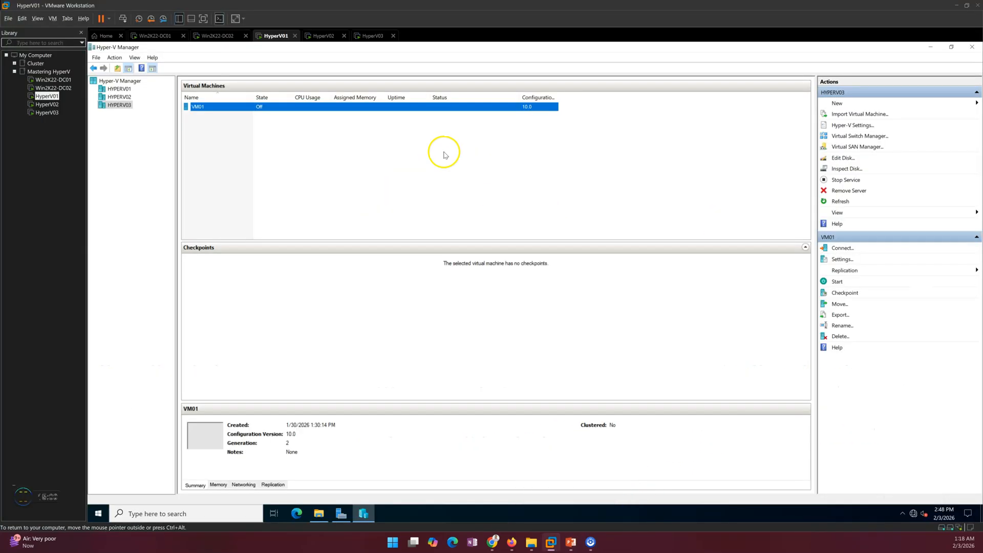
right_click(271, 36)
mouse_move(309, 57)
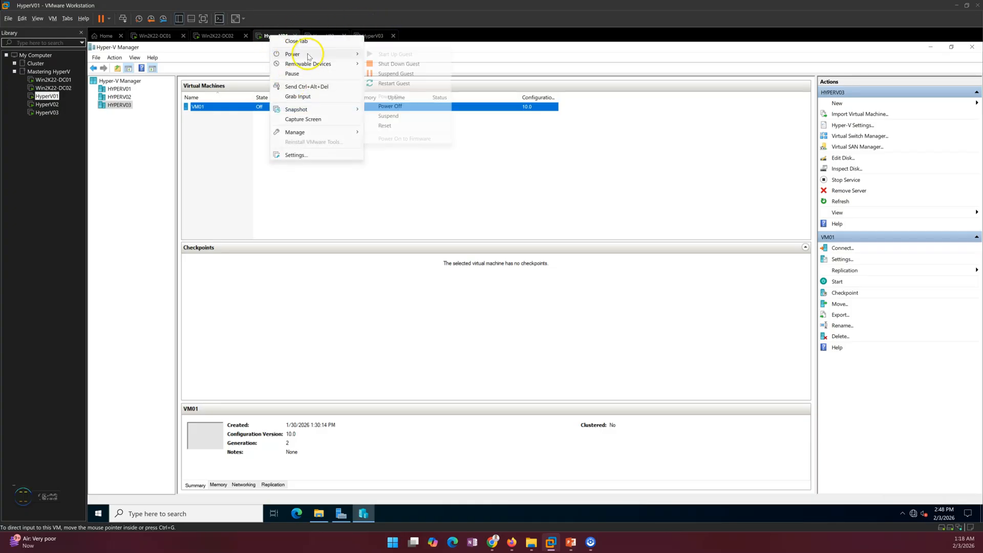
click(397, 107)
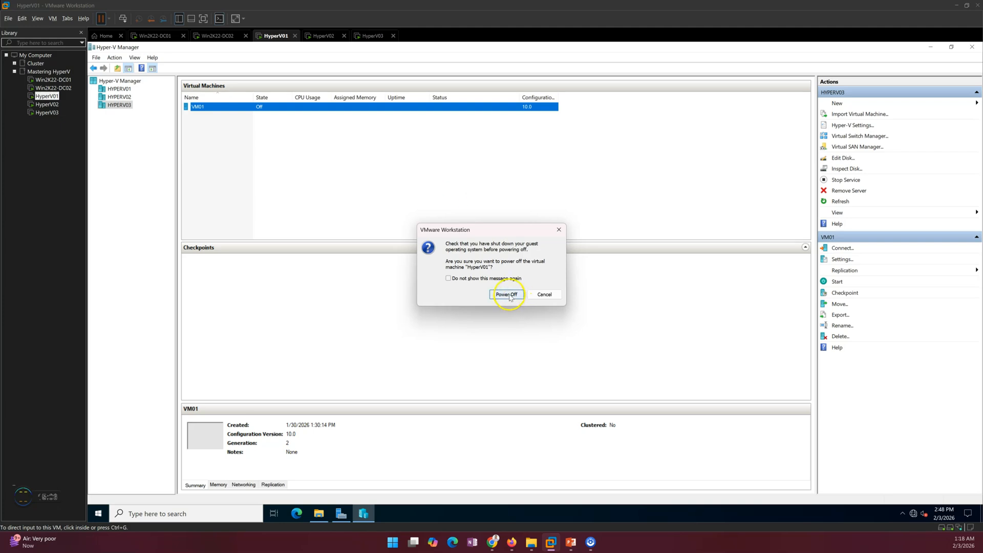
click(545, 294)
click(324, 35)
click(275, 36)
right_click(275, 36)
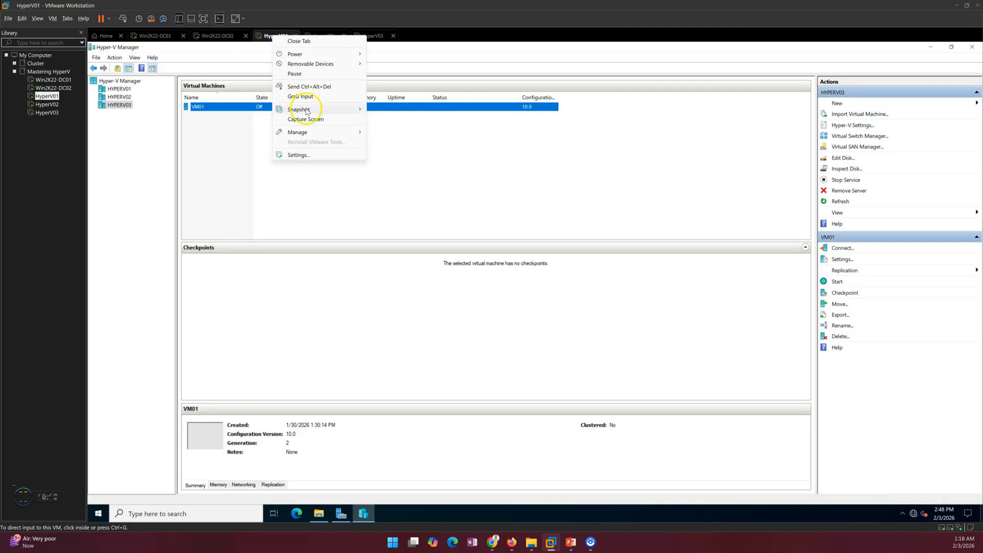
mouse_move(336, 110)
mouse_move(312, 54)
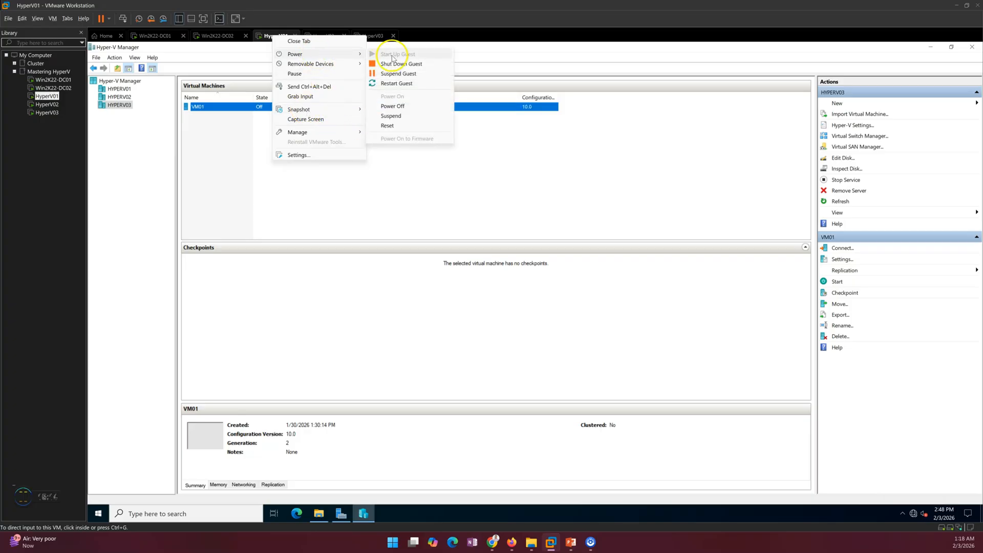
click(401, 107)
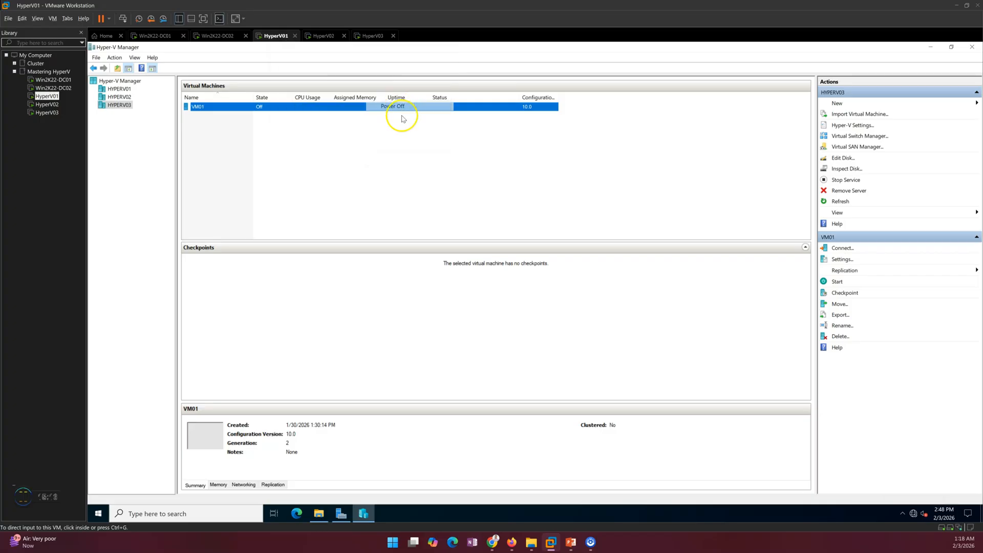
click(507, 294)
- Power off the HyperV02 host, then move to HyperV03 and show the slide
click(314, 41)
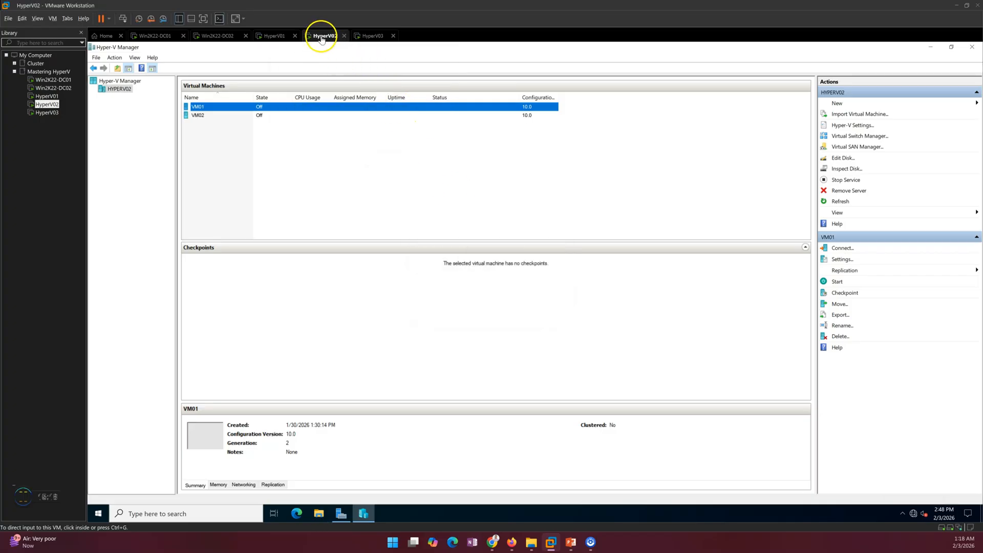
right_click(321, 37)
mouse_move(350, 58)
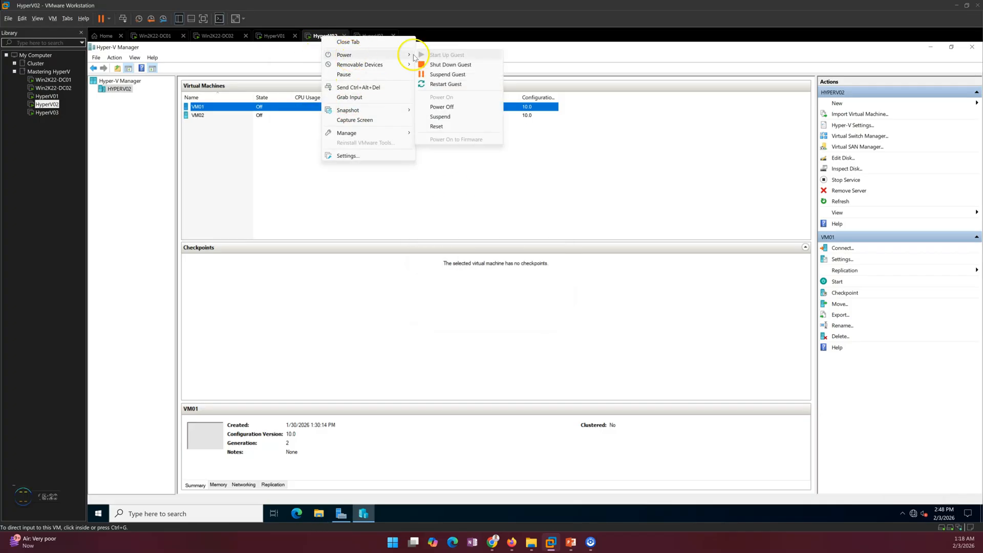
click(443, 108)
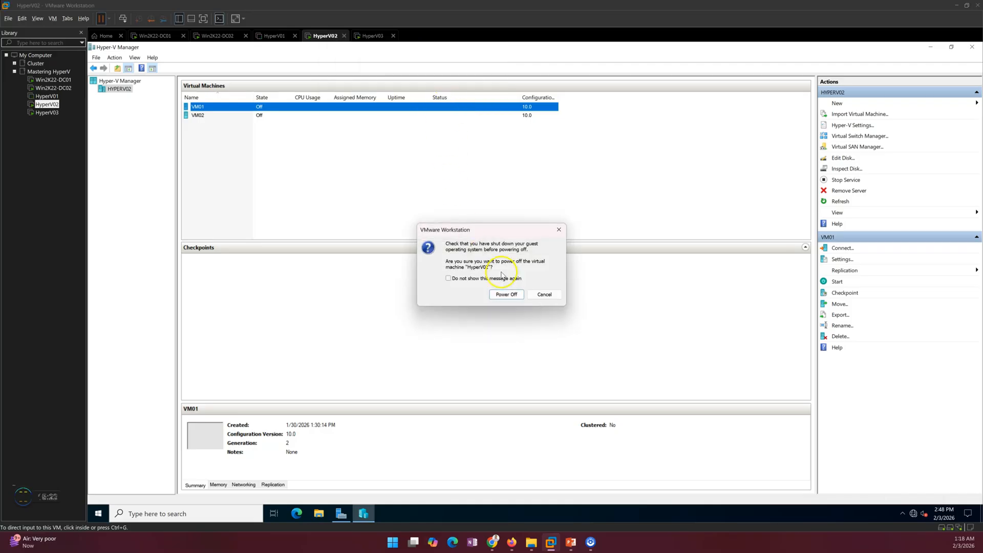
click(506, 295)
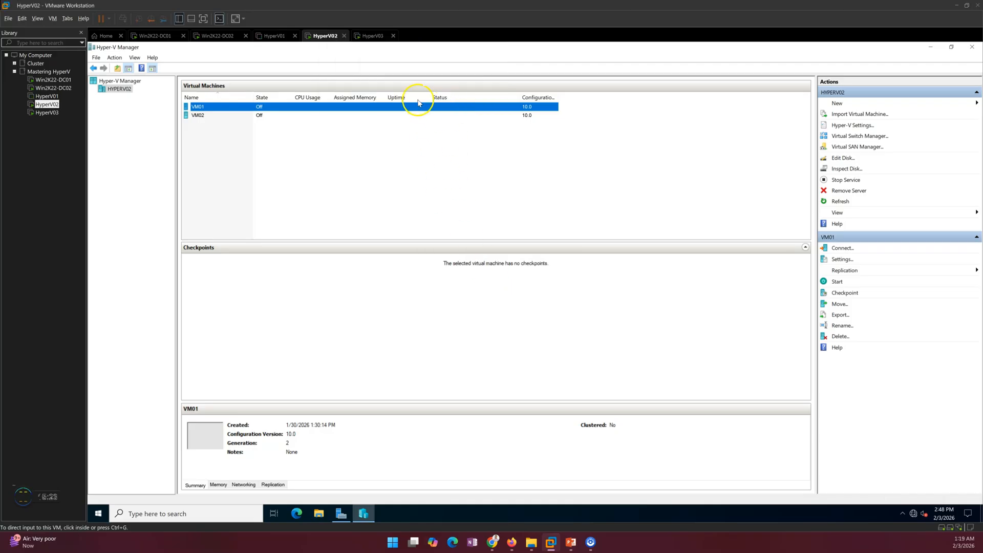
click(372, 36)
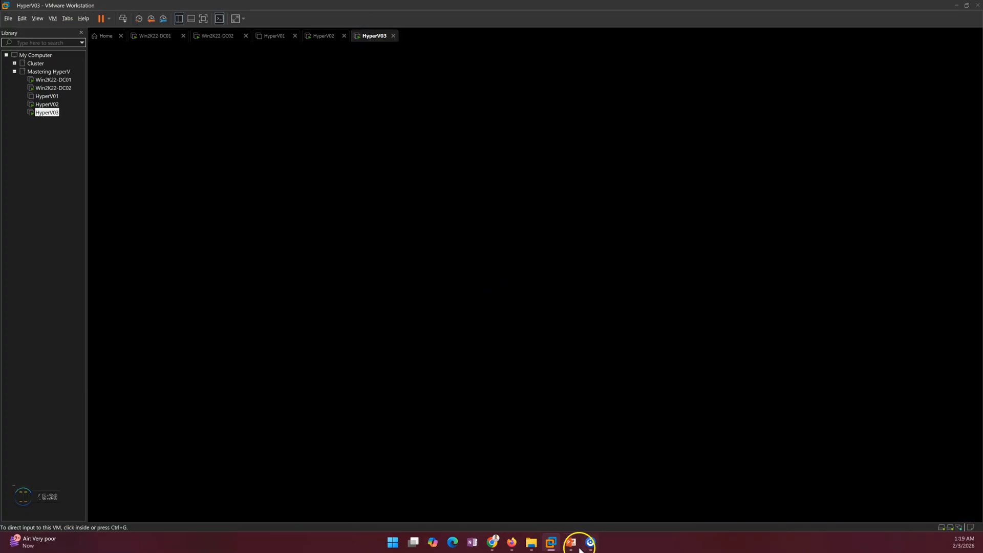
click(571, 542)
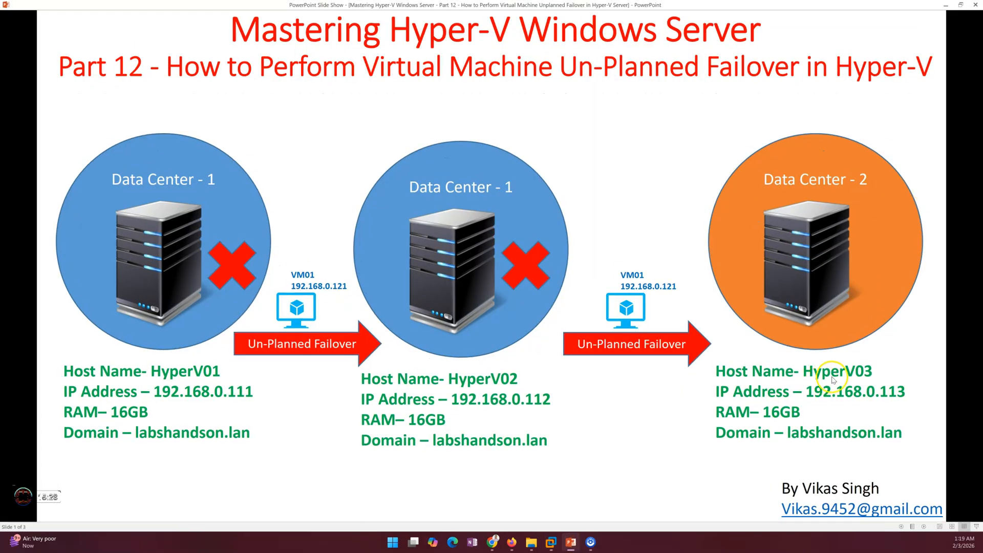
- Sign in to HyperV03 with the administrator password and launch Hyper-V Manager from Tools
click(573, 543)
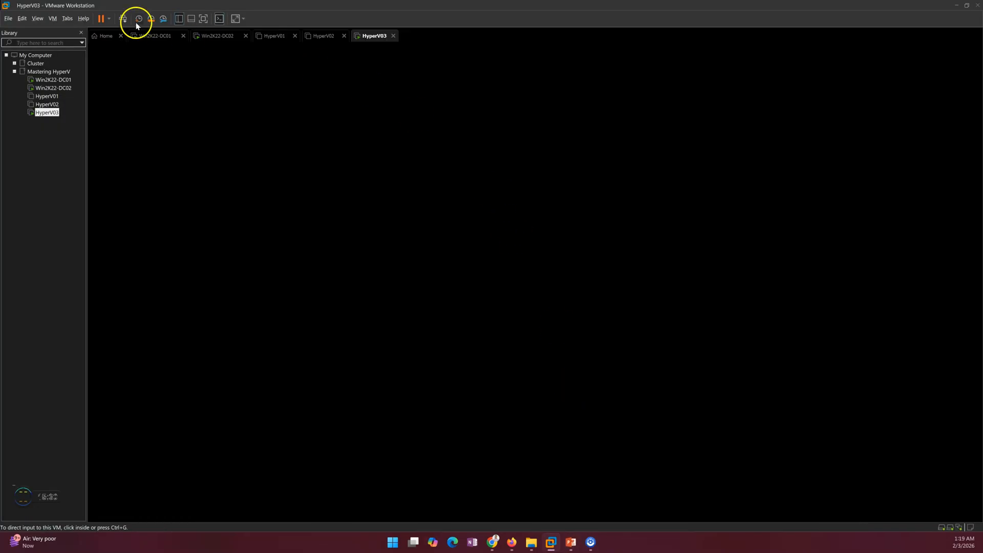
click(123, 19)
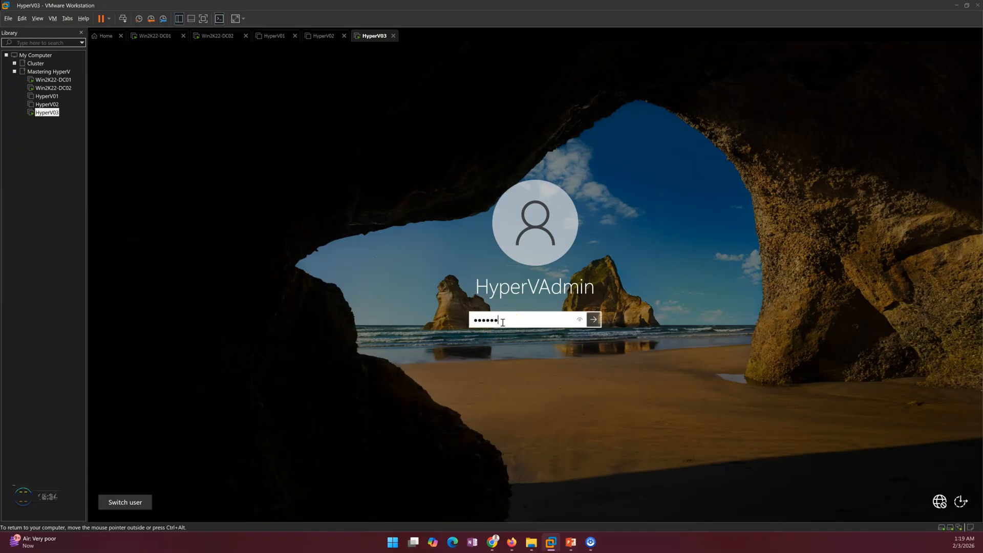
key(Return)
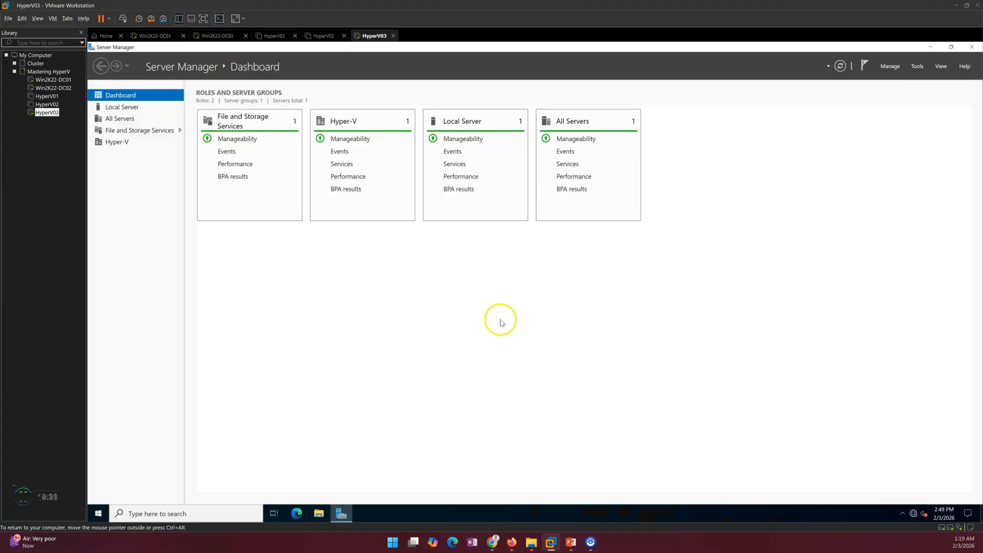
click(917, 66)
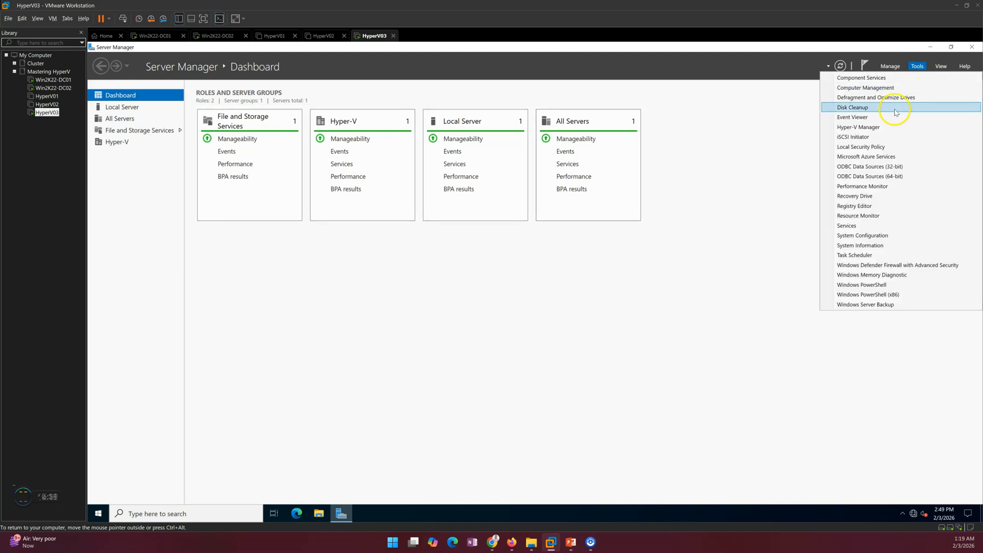
click(859, 127)
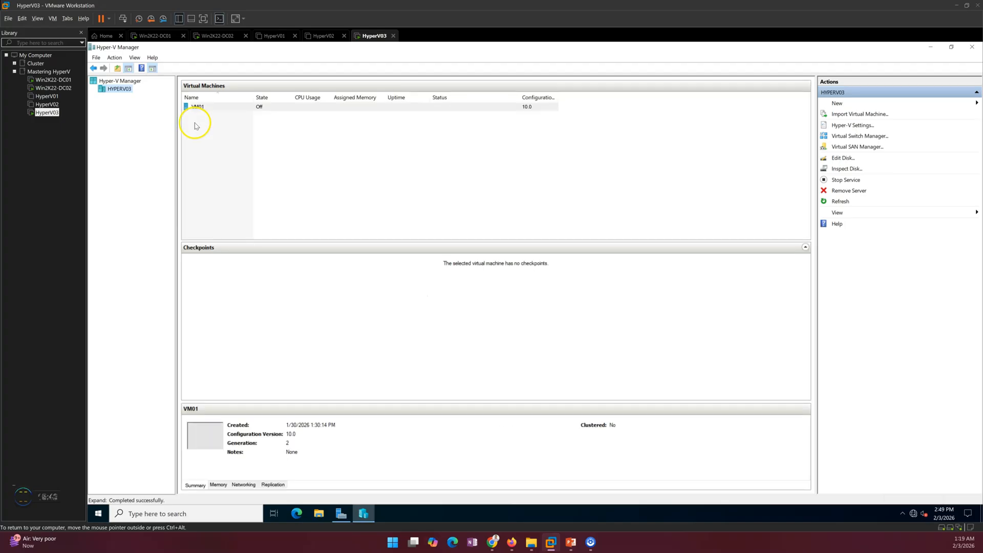
- Check VM01's replication health report on HYPERV03, then close it
right_click(229, 109)
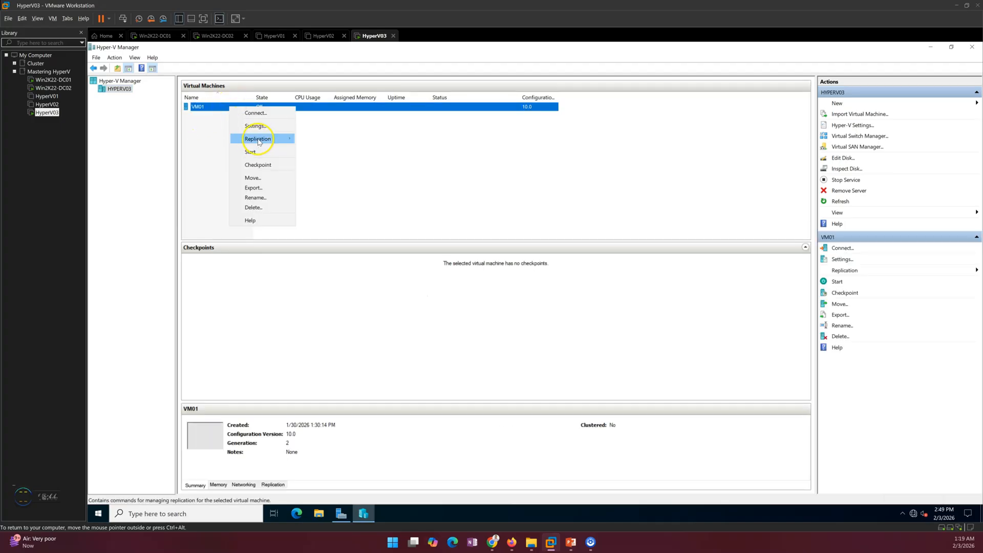
mouse_move(261, 139)
click(340, 168)
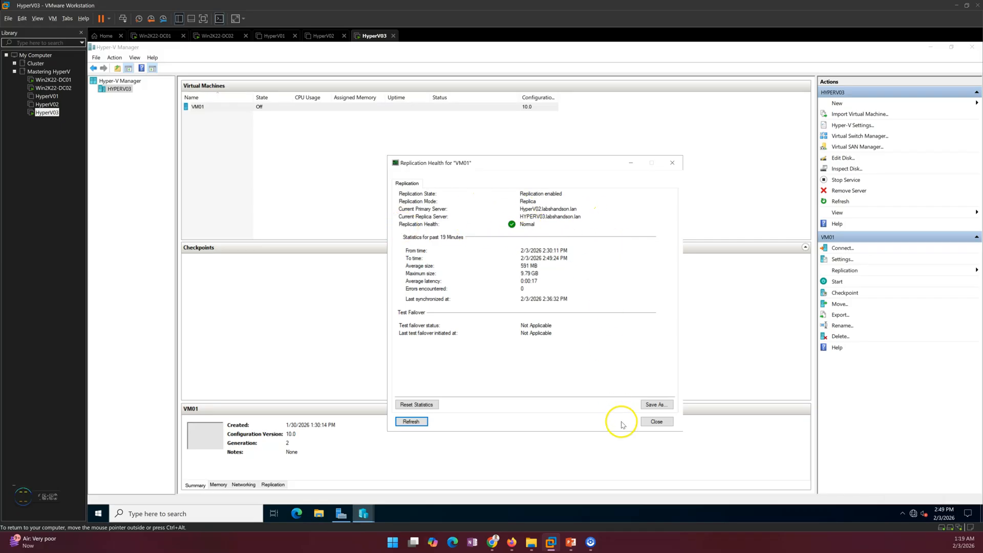
click(658, 422)
- Fail VM01 over to its Latest Recovery Point and watch it start
right_click(231, 107)
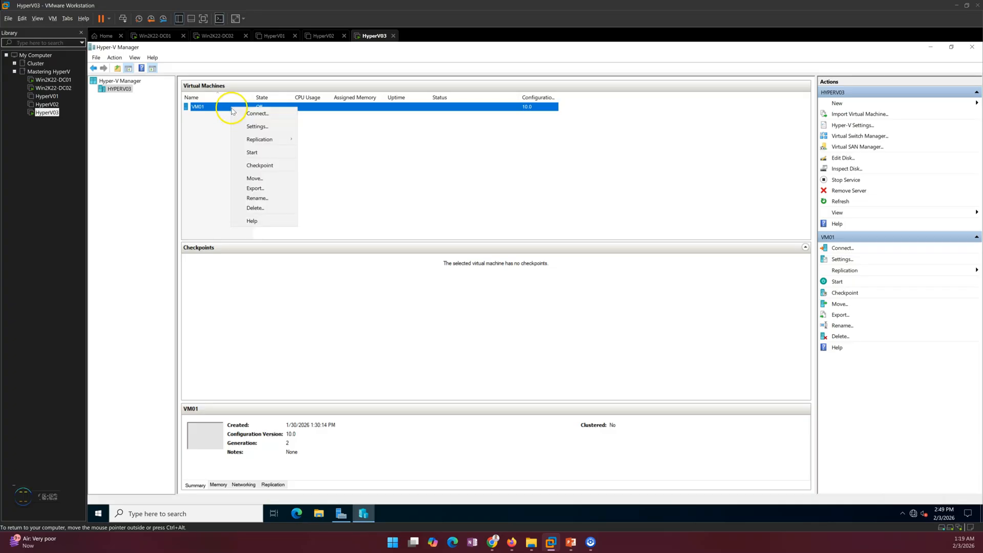
mouse_move(272, 141)
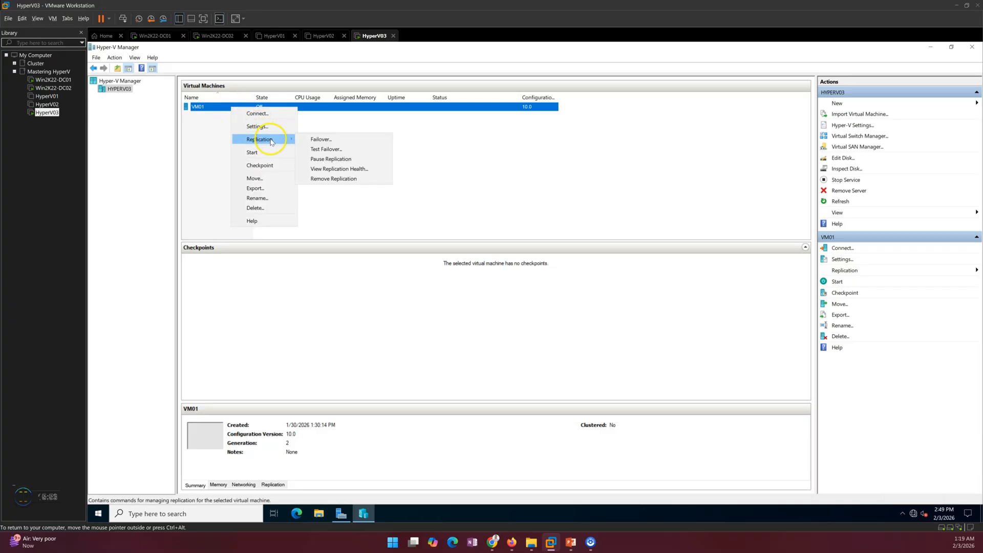
click(333, 140)
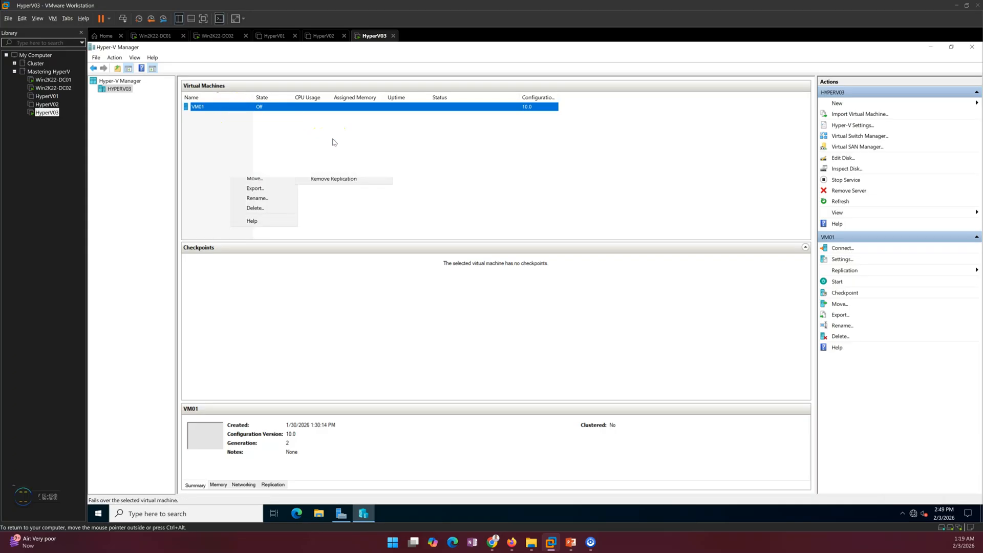
click(518, 300)
click(514, 302)
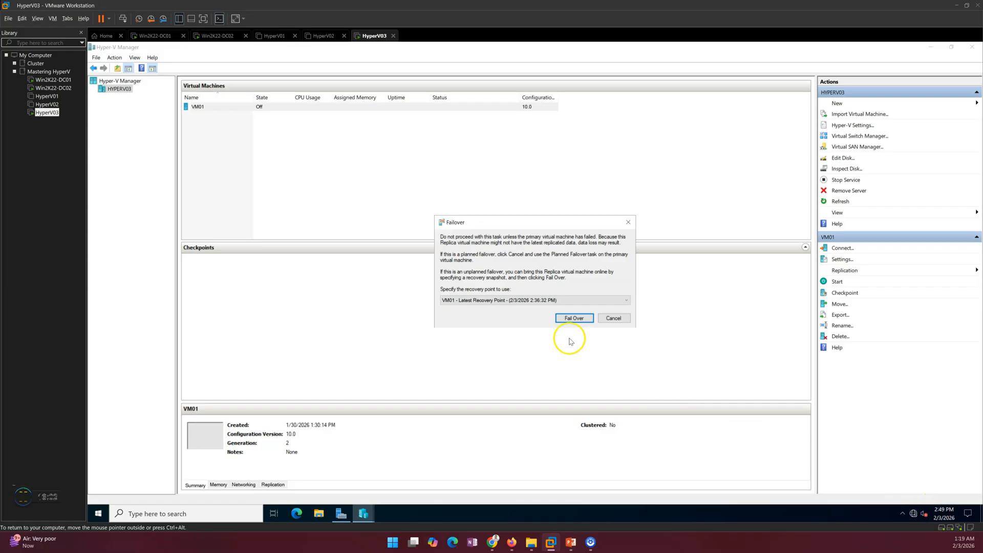
click(574, 319)
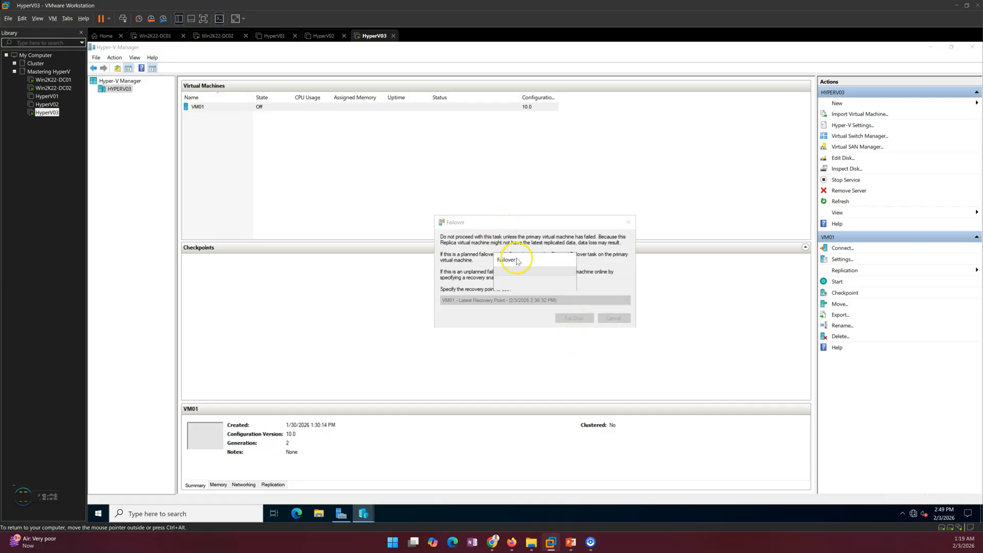
drag(486, 196, 488, 156)
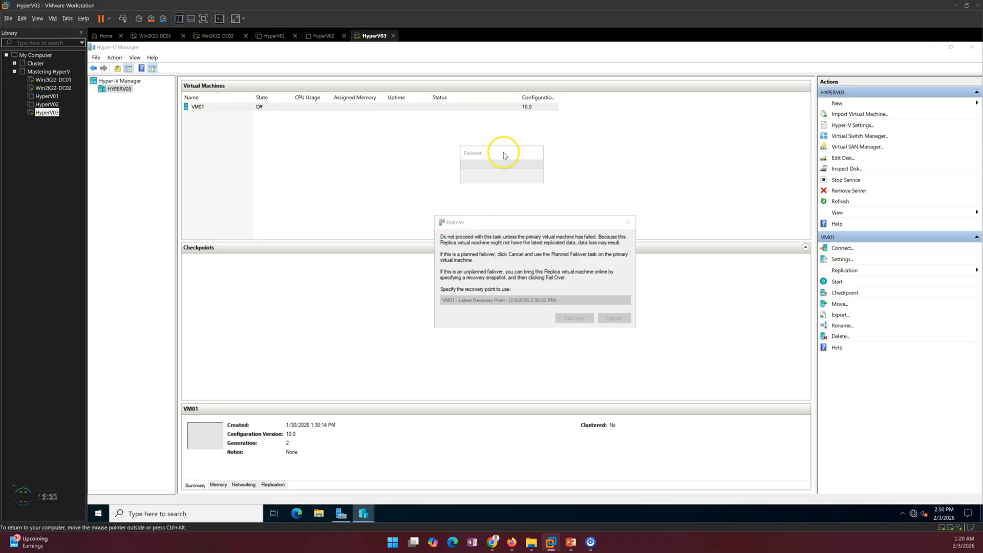
drag(503, 152, 524, 199)
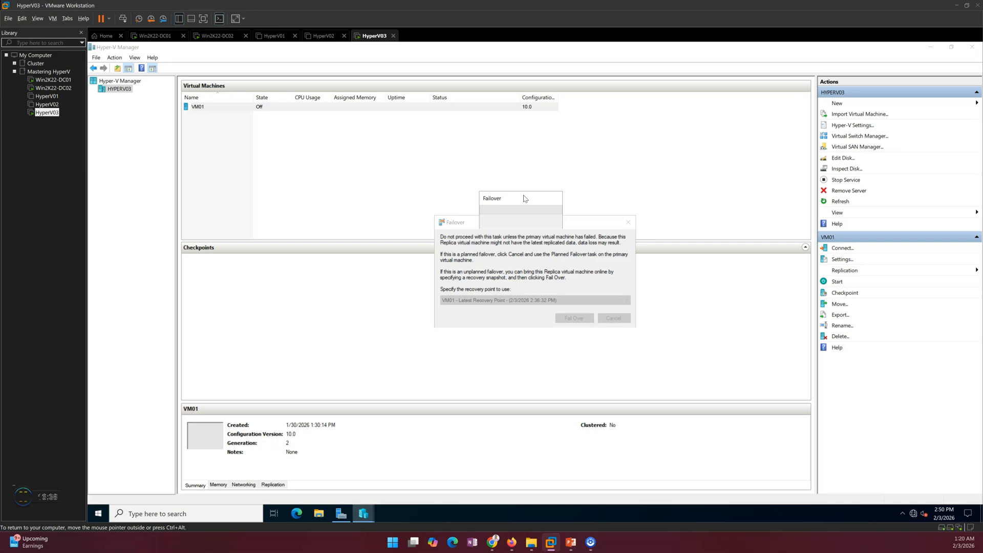
drag(524, 198, 500, 145)
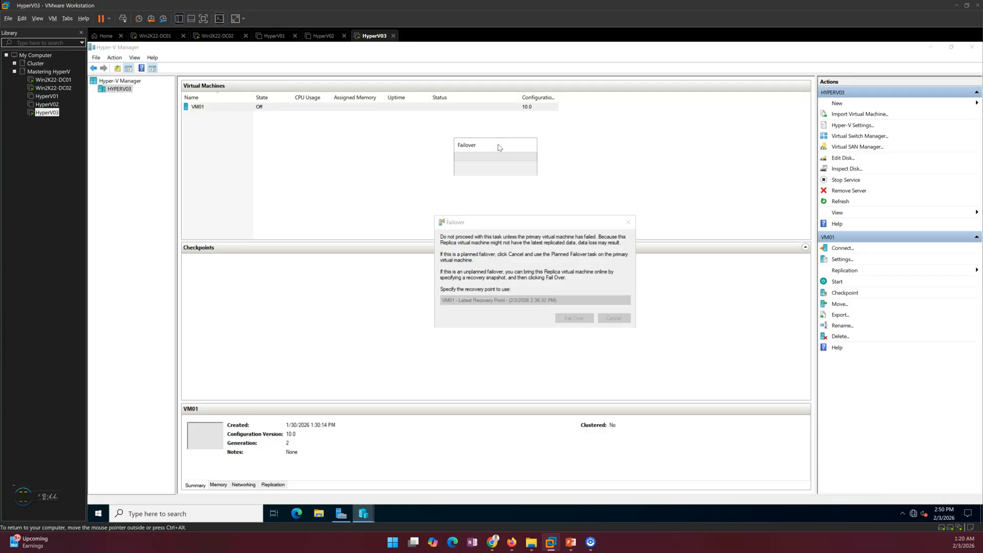
drag(500, 147, 472, 136)
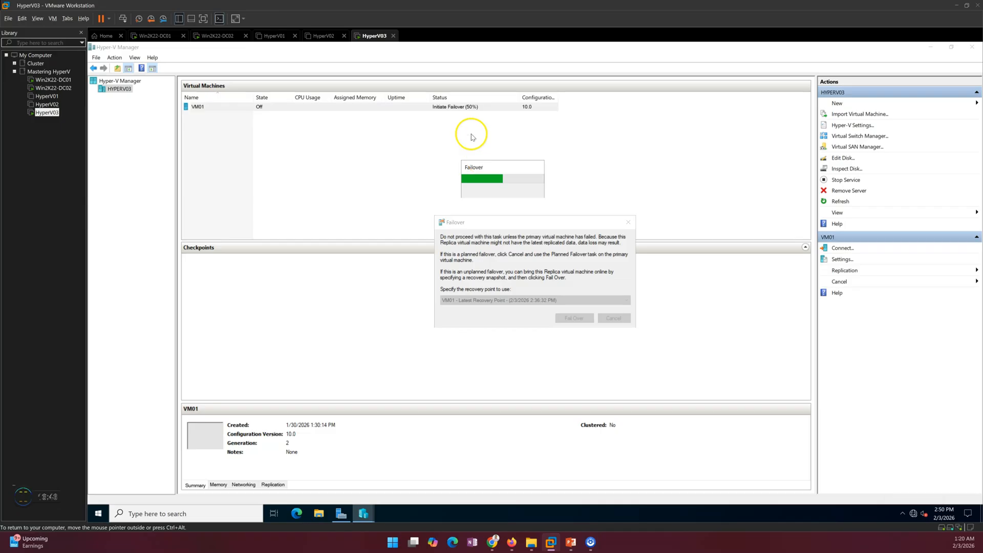
- Open a console connection to VM01 and position its window
right_click(253, 115)
click(272, 120)
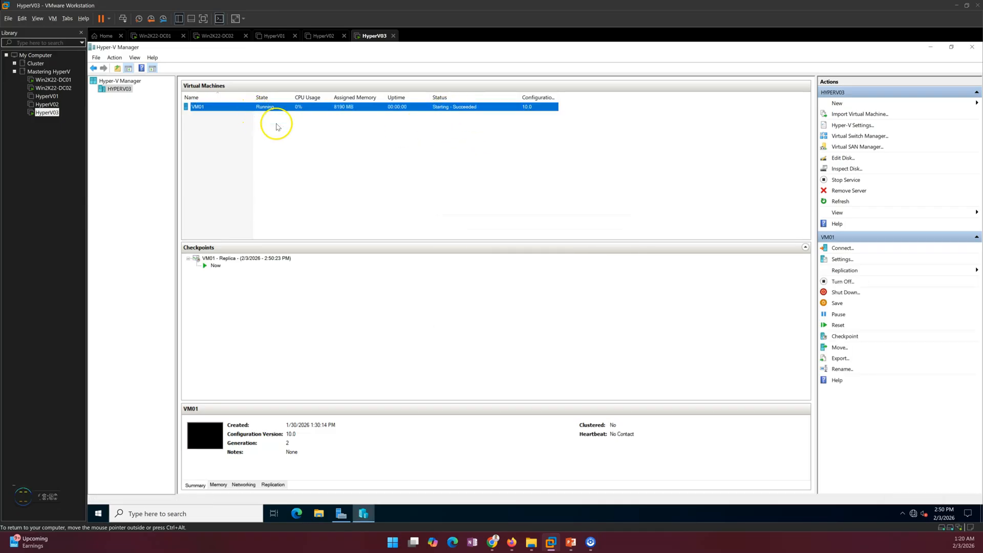
drag(339, 137, 591, 136)
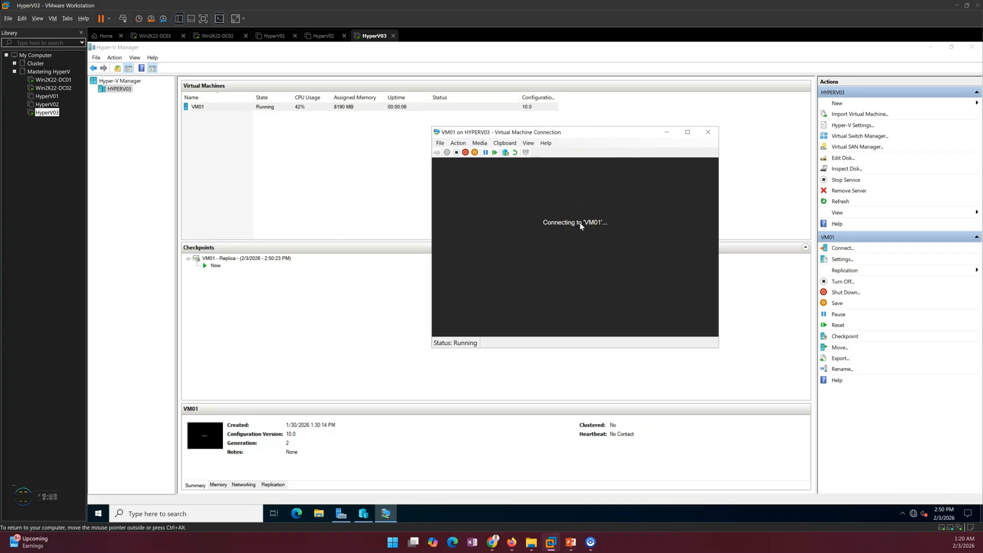
drag(570, 135, 546, 126)
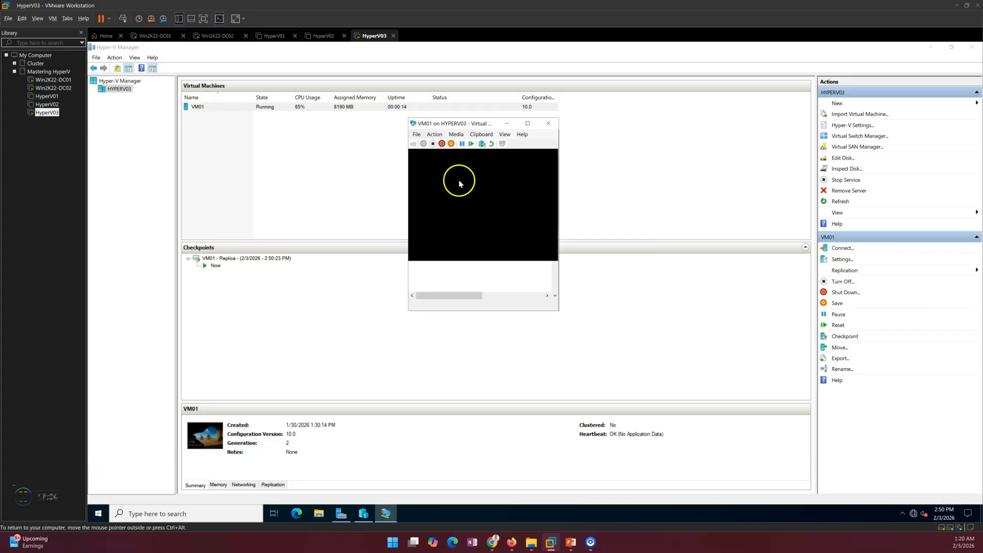
drag(518, 124, 500, 82)
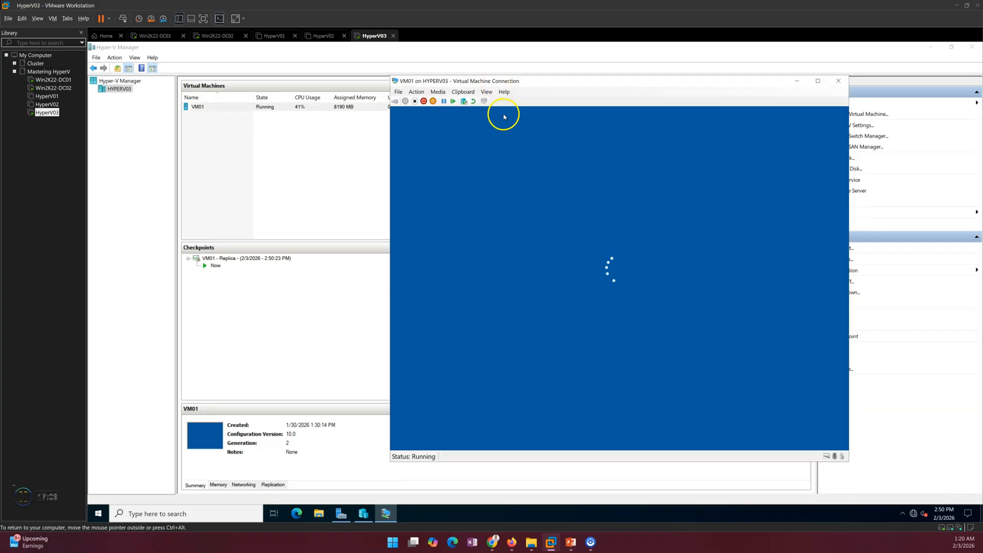
- Sign in to VM01 with the admin password, dismiss the Shutdown Event Tracker, minimise Server Manager
click(597, 321)
text(•••••••)
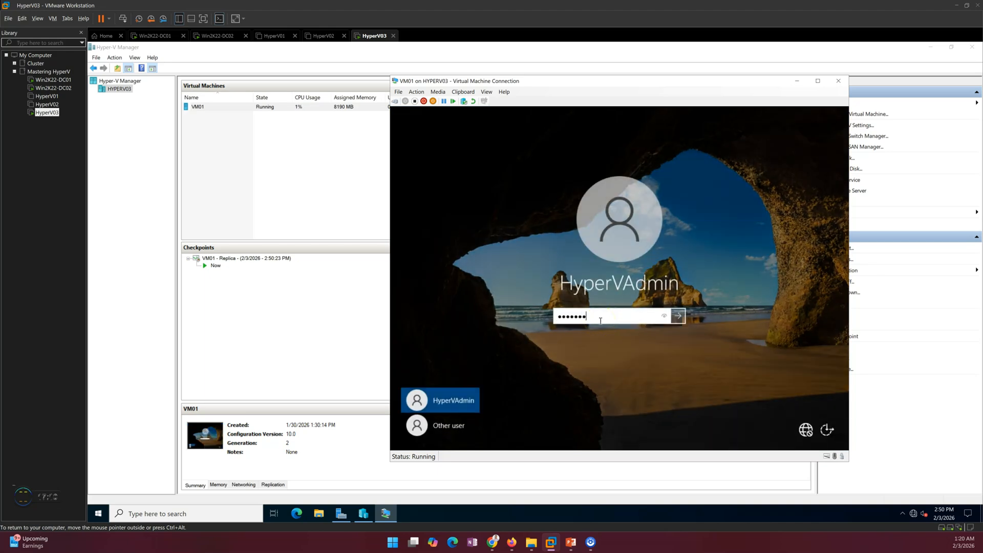
key(Return)
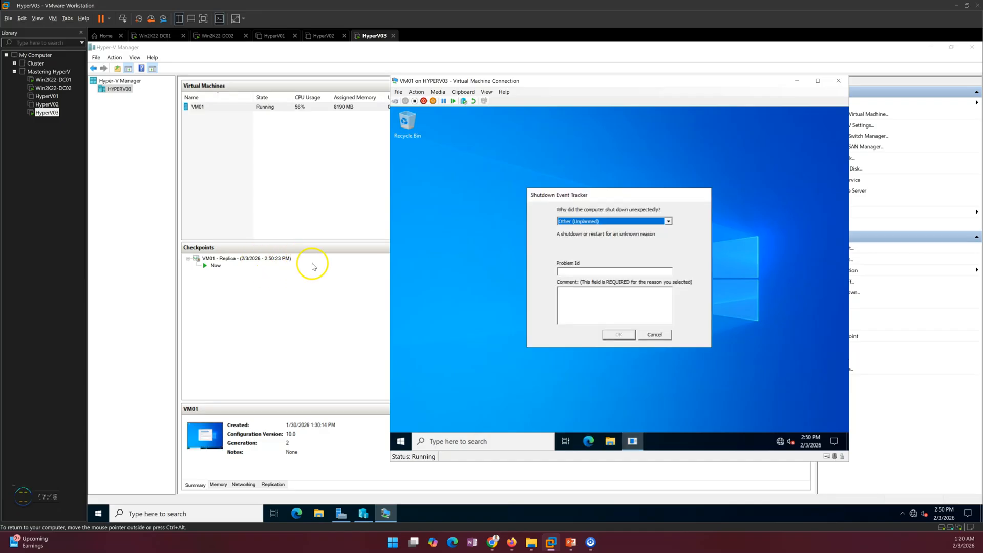
click(660, 335)
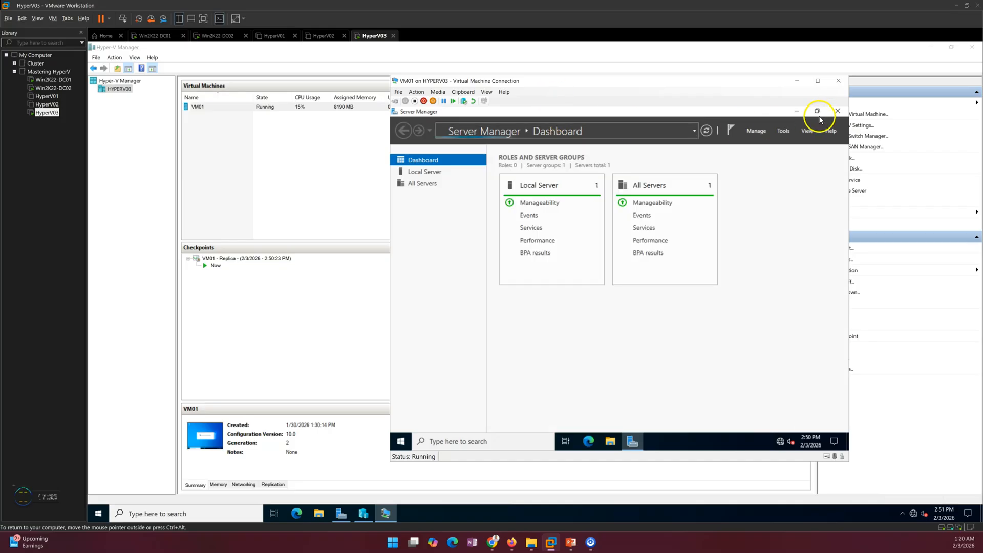
click(799, 113)
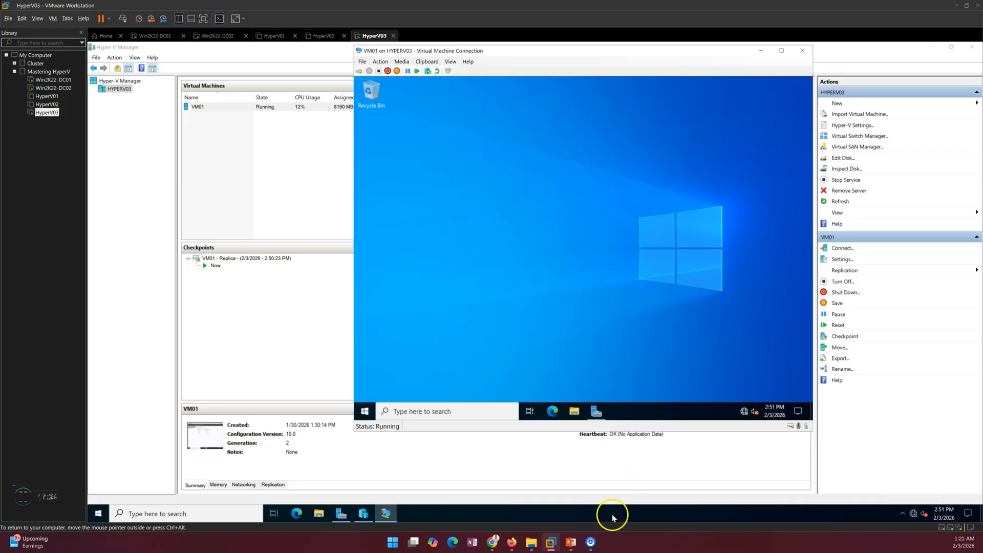
click(572, 543)
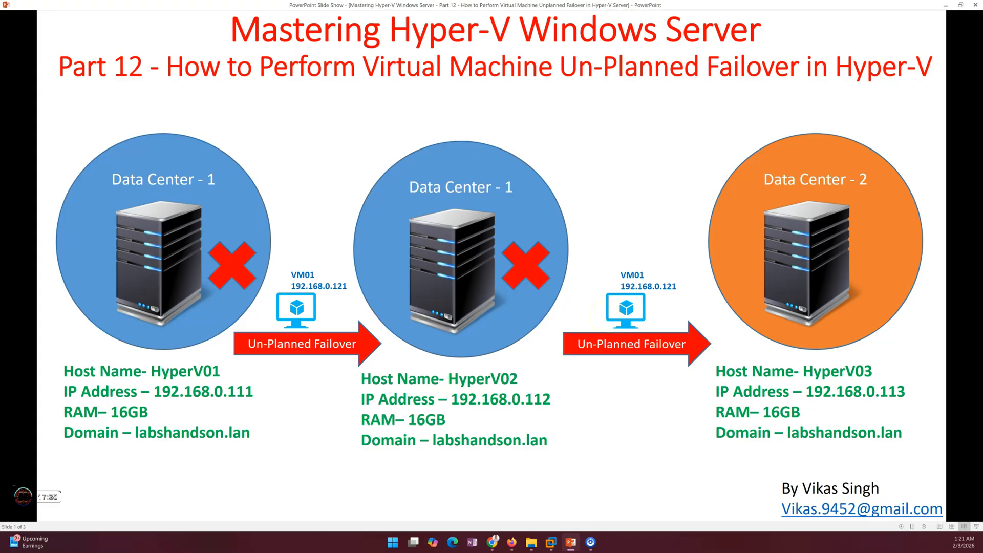
- Advance to the closing thank-you slide asking viewers to subscribe
key(Right)
key(Right)
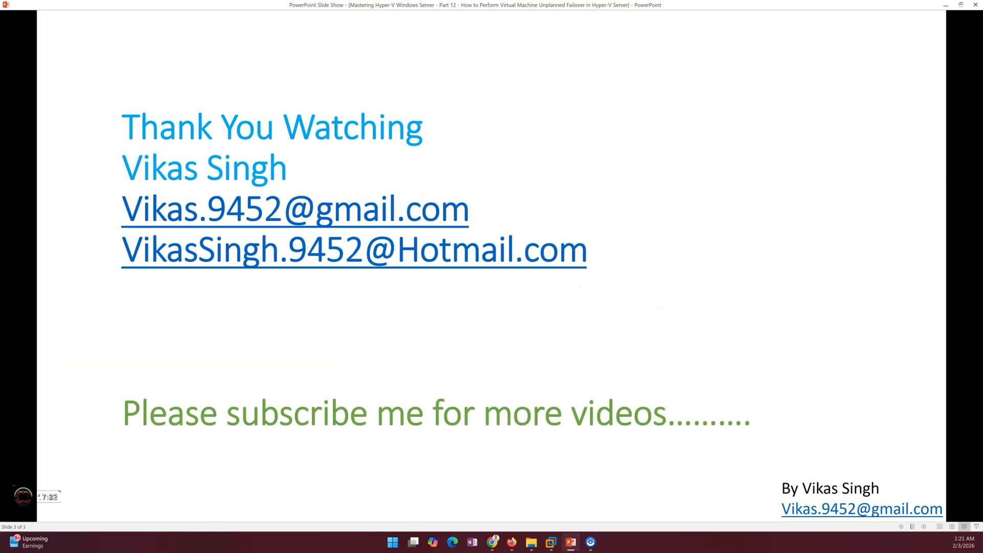